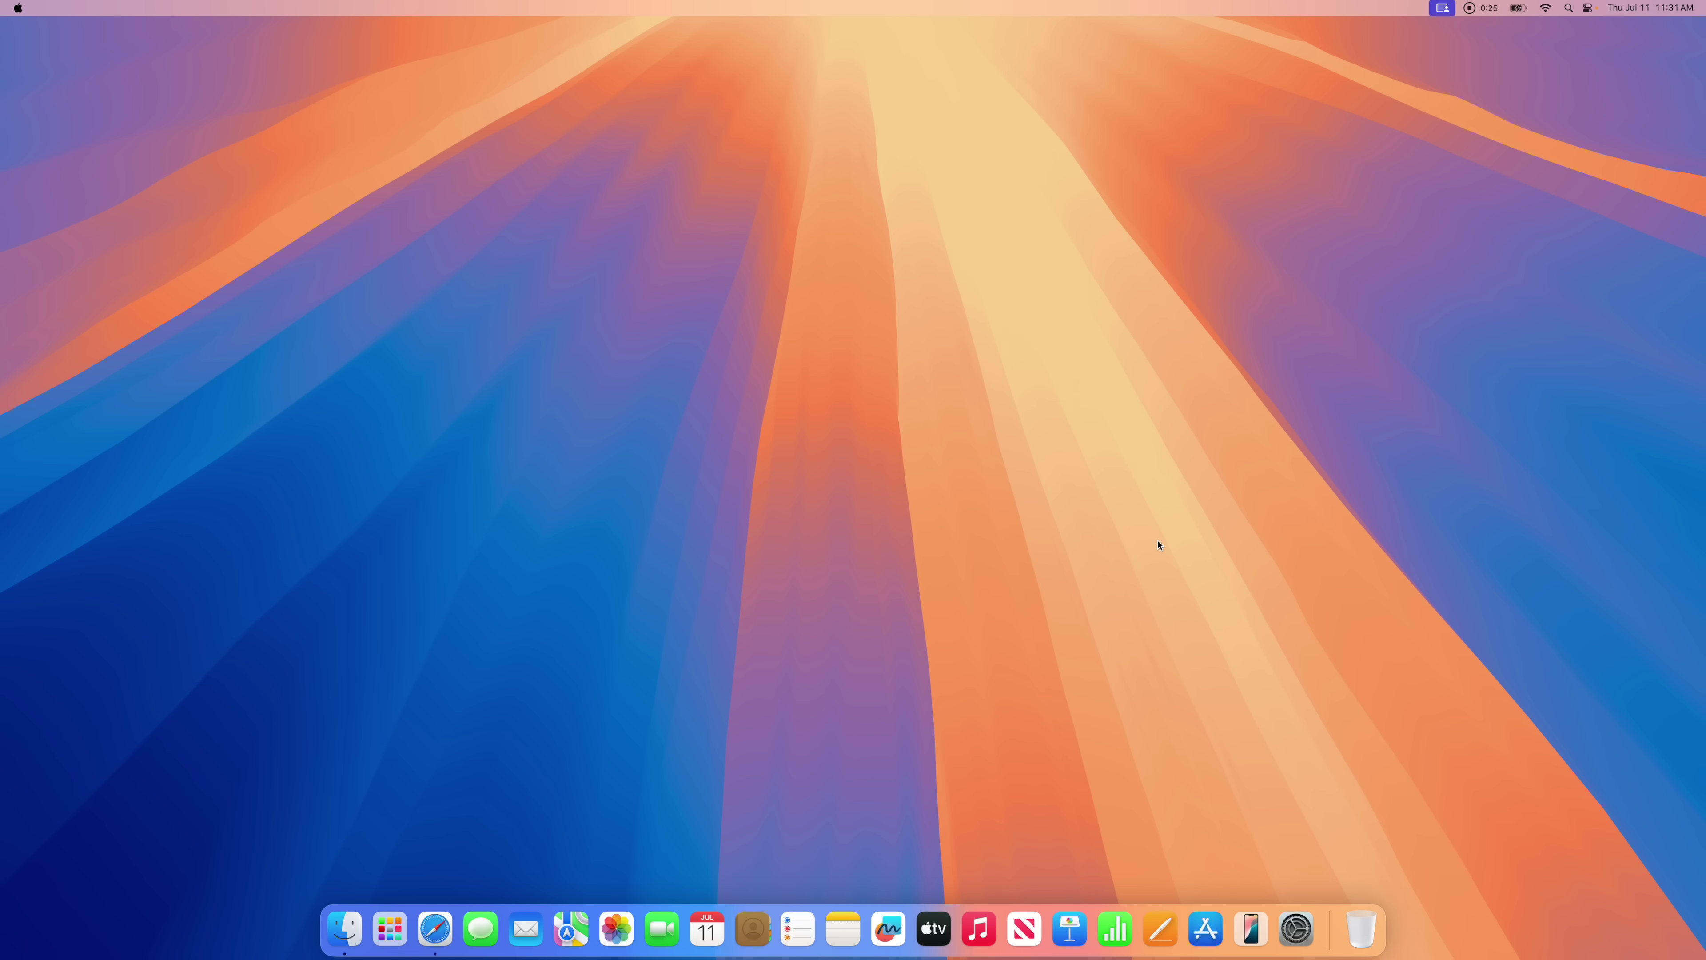
# Step: Connect iPhone Mirroring, move the mirrored iPhone window down-right, and swipe between home pages
pyautogui.click(1263, 943)
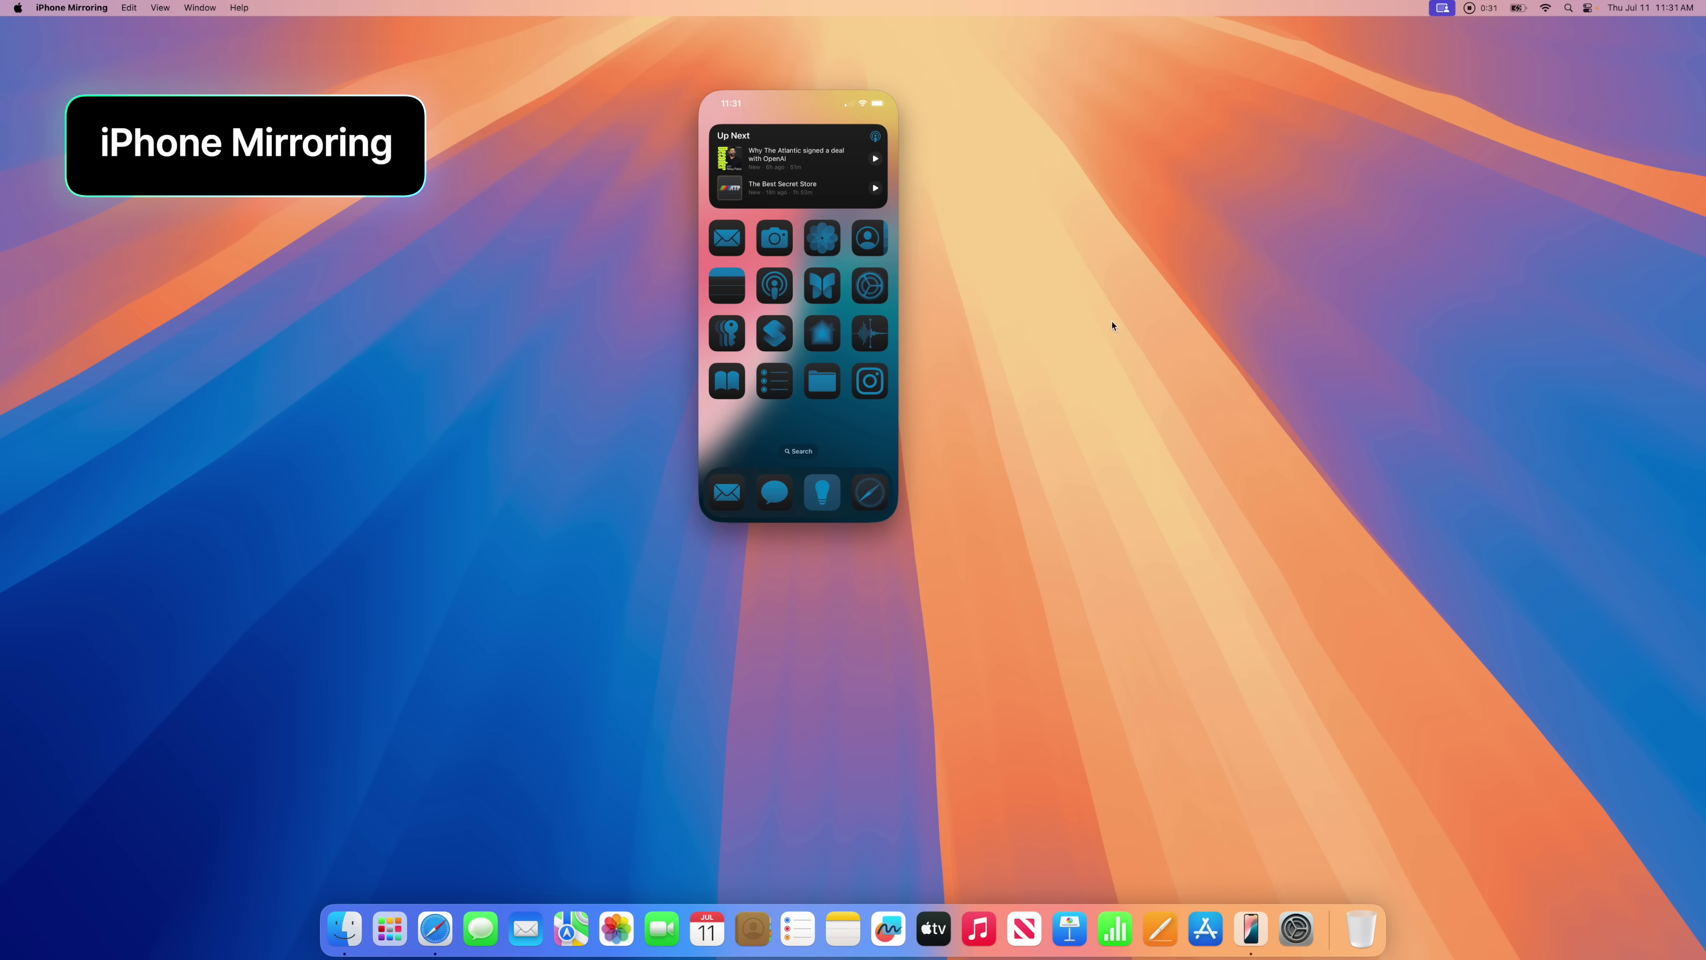
pyautogui.moveTo(810, 79); pyautogui.dragTo(918, 182)
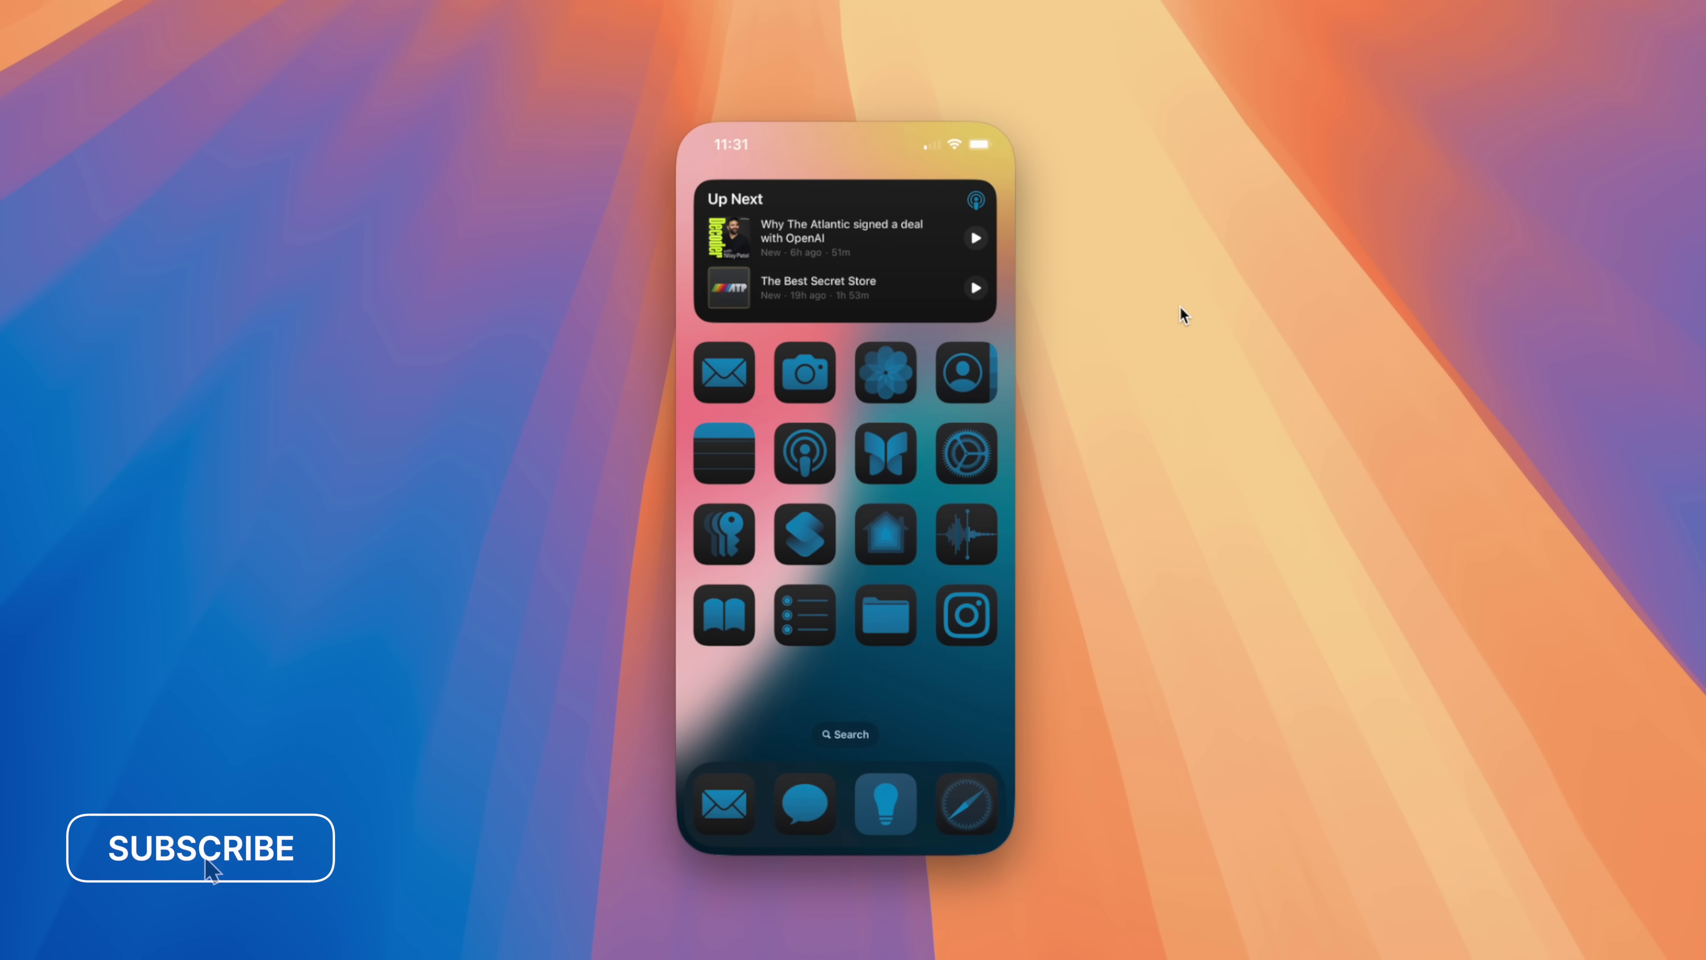
pyautogui.hscroll(5, 918, 635)
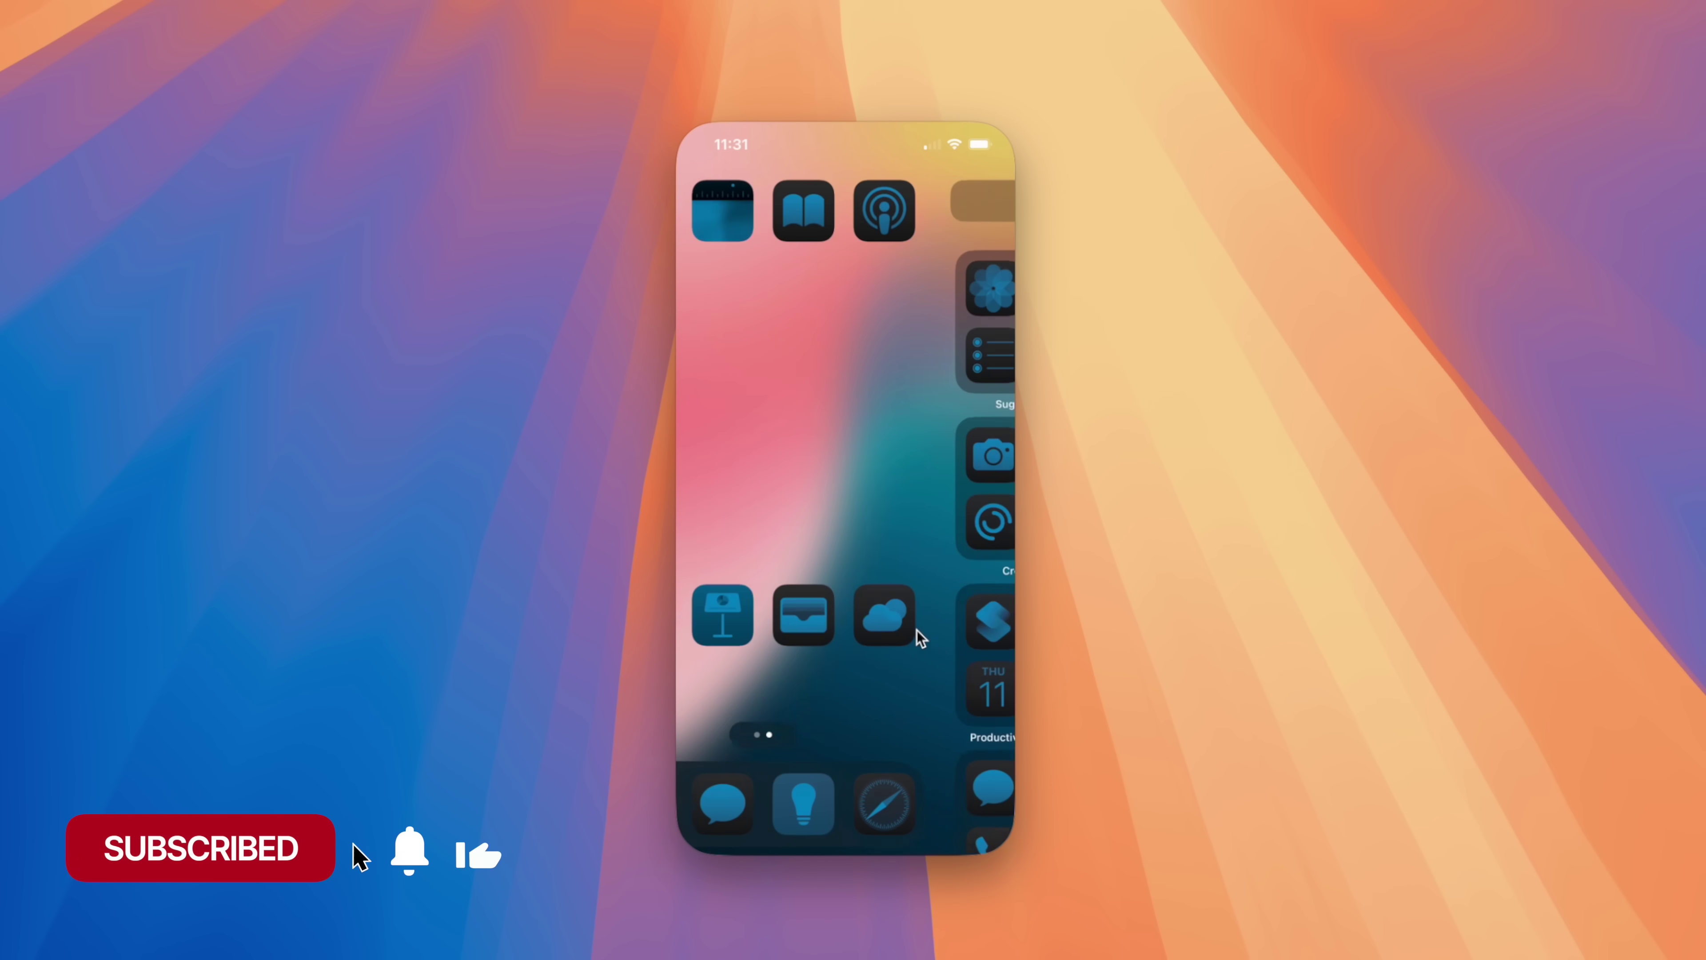
pyautogui.hscroll(-5, 919, 635)
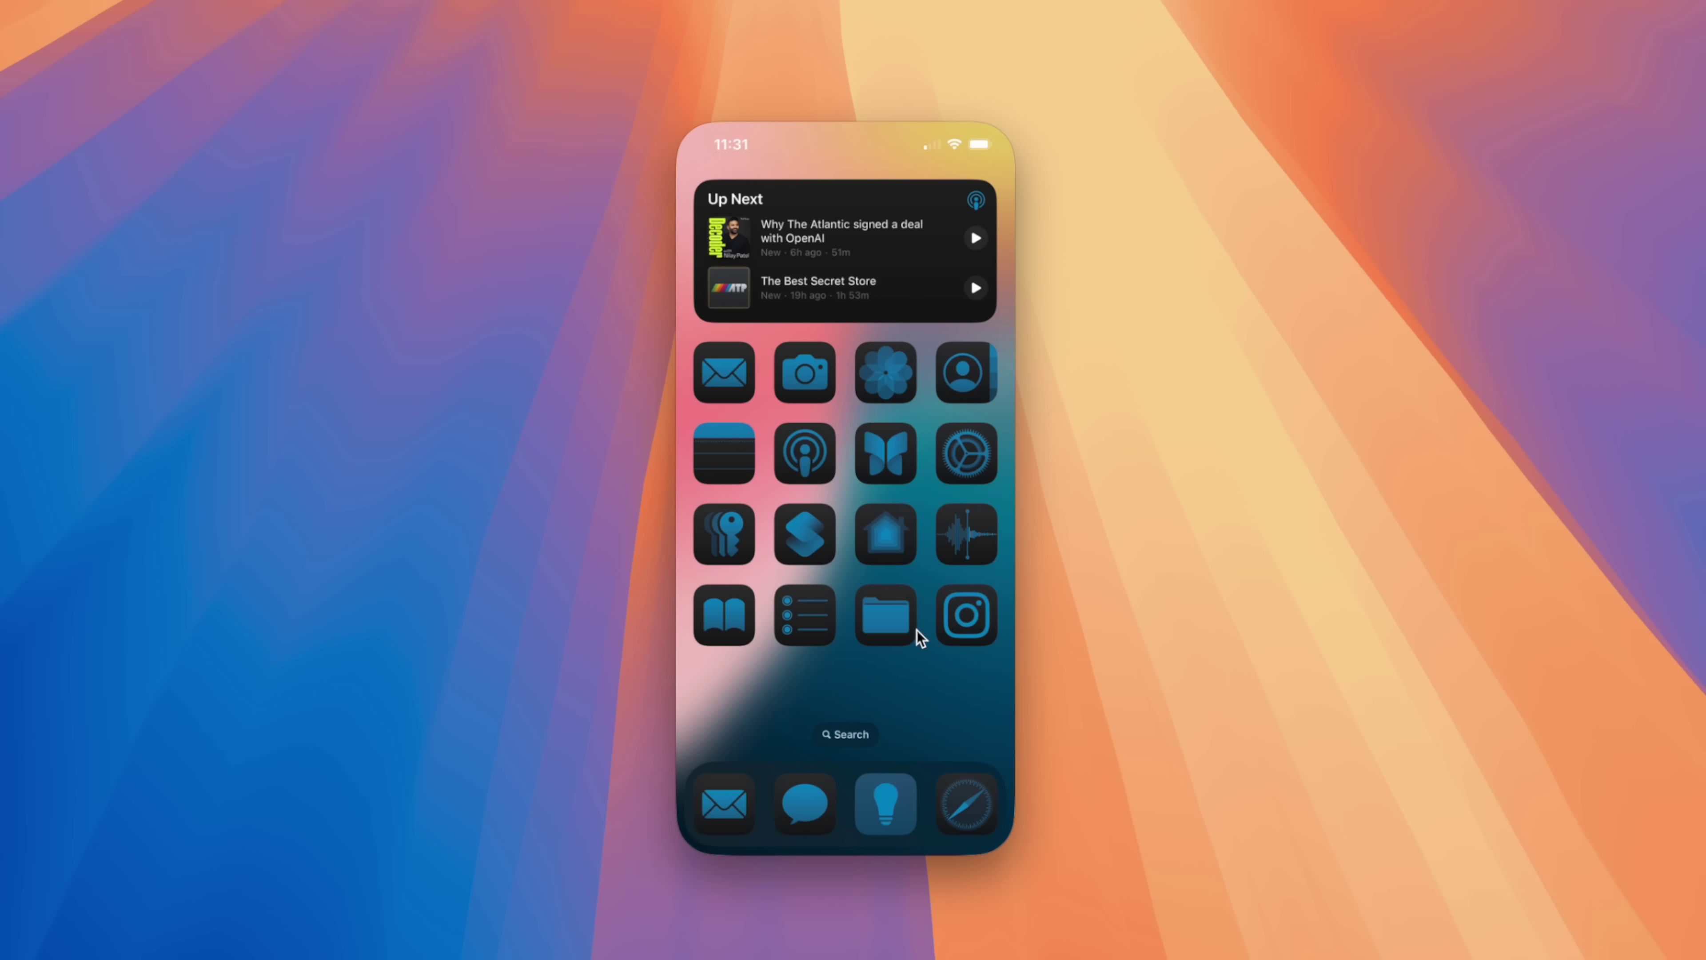
pyautogui.hscroll(2, 917, 637)
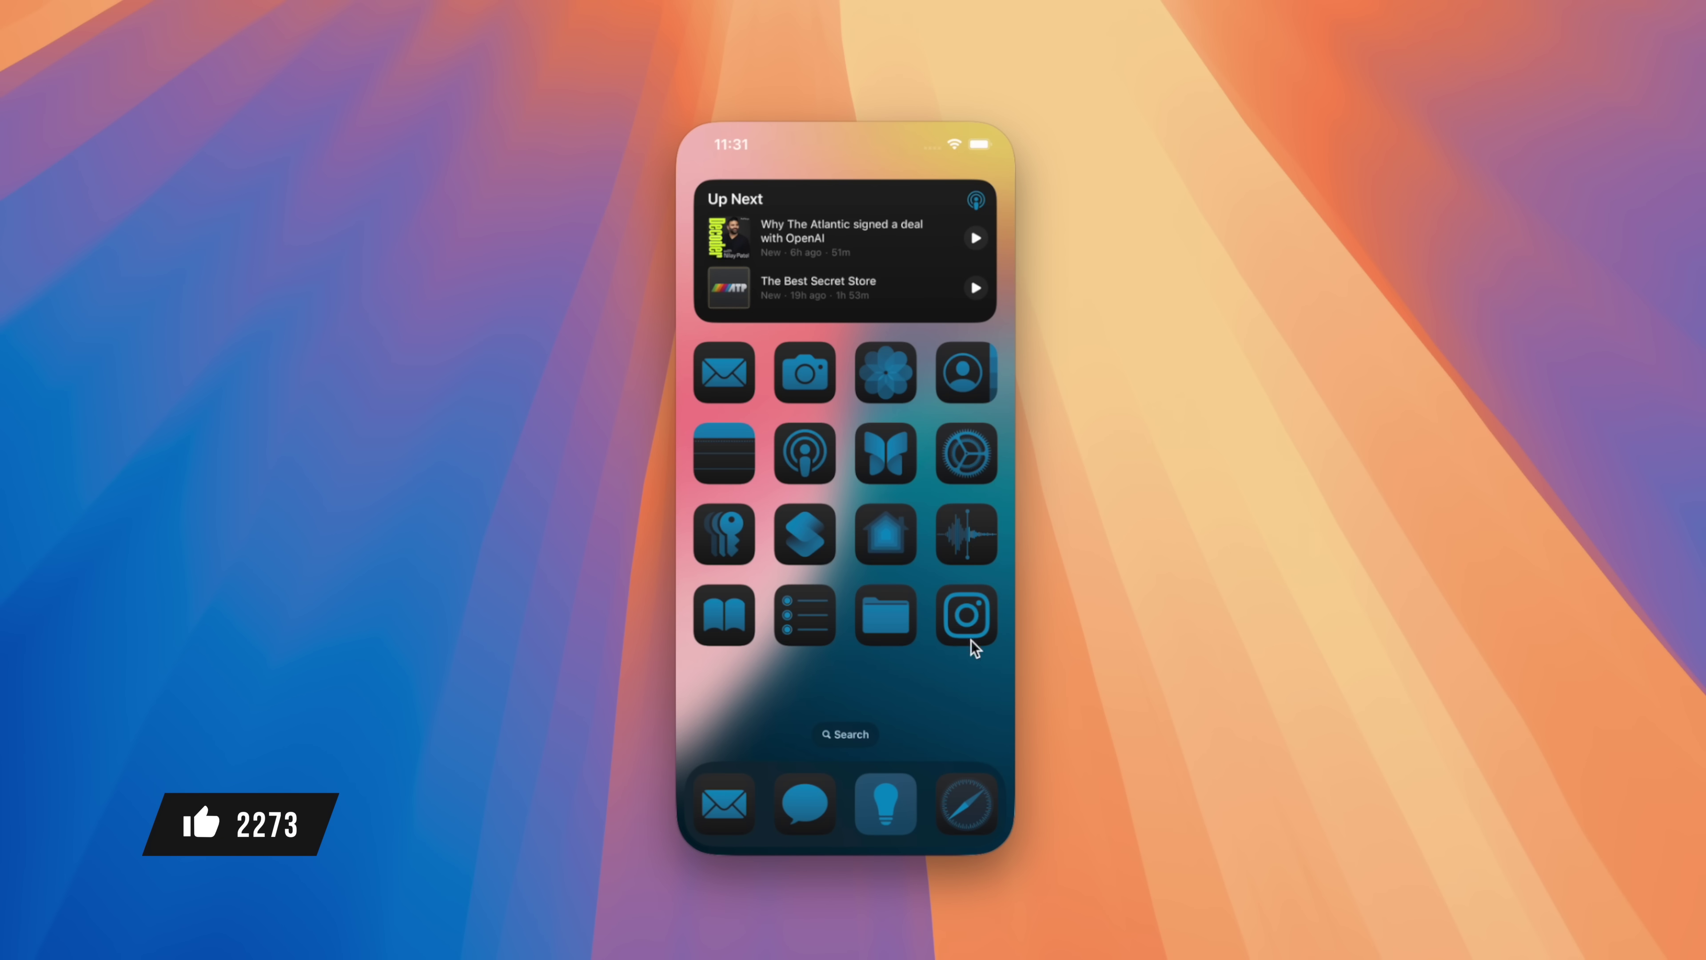
# Step: Open Instagram, scroll the feed, and peek at the direct messages inbox before returning
pyautogui.click(967, 615)
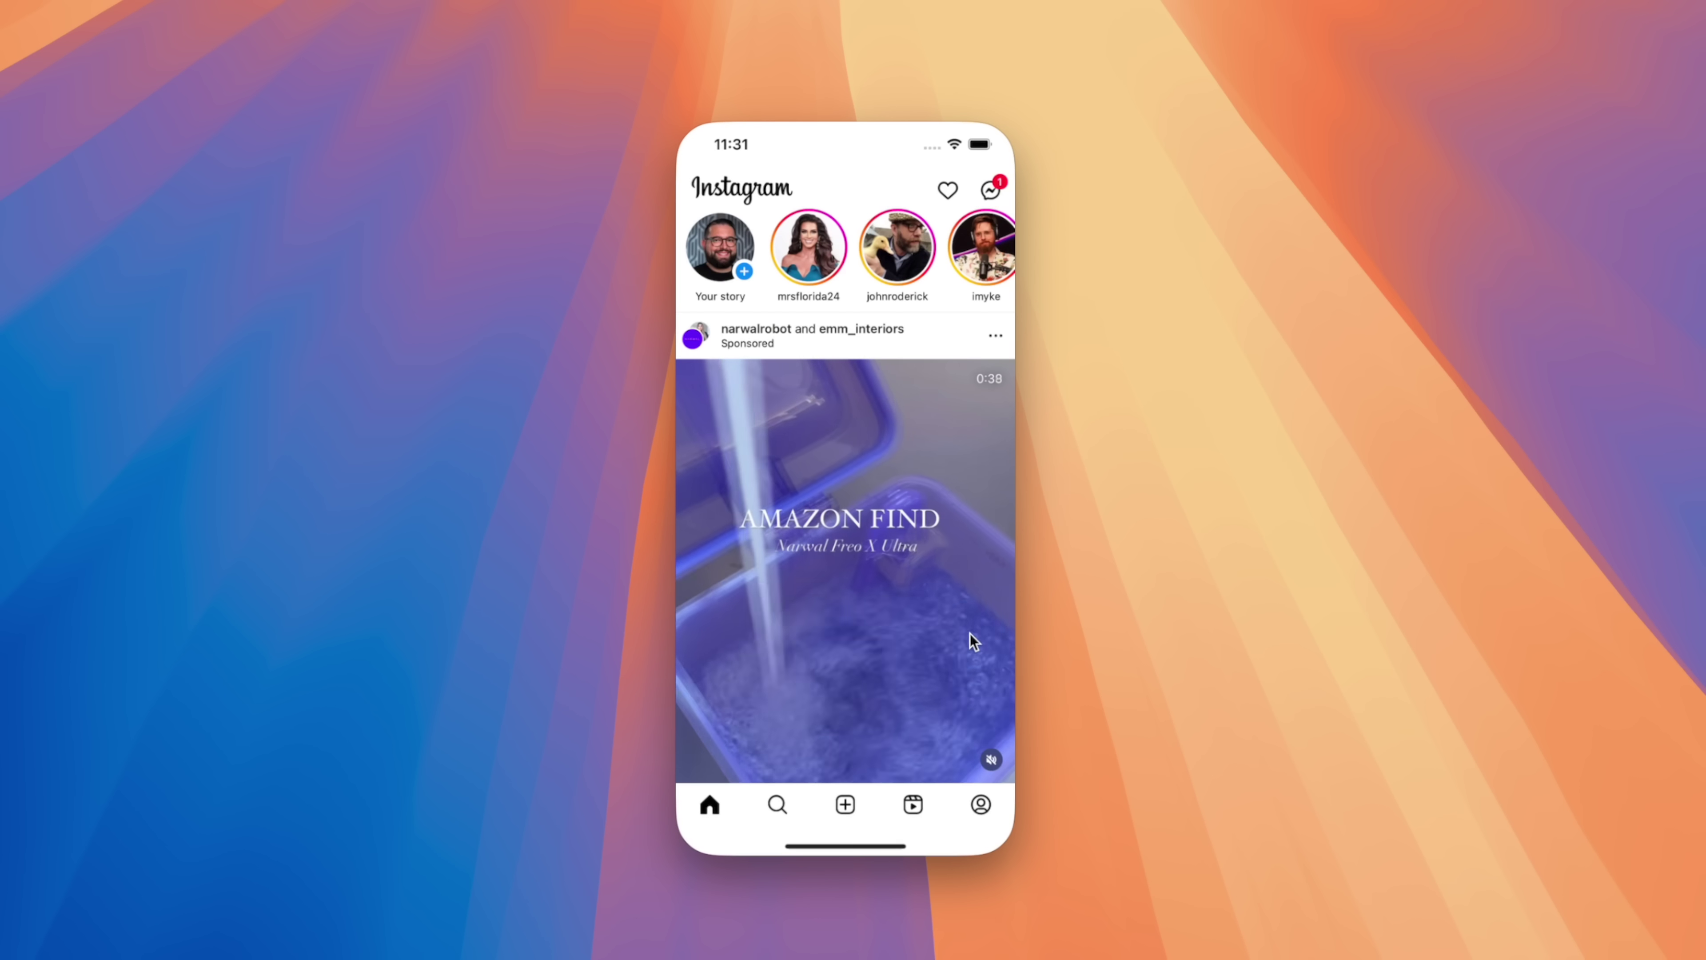
pyautogui.scroll(-8, 870, 635)
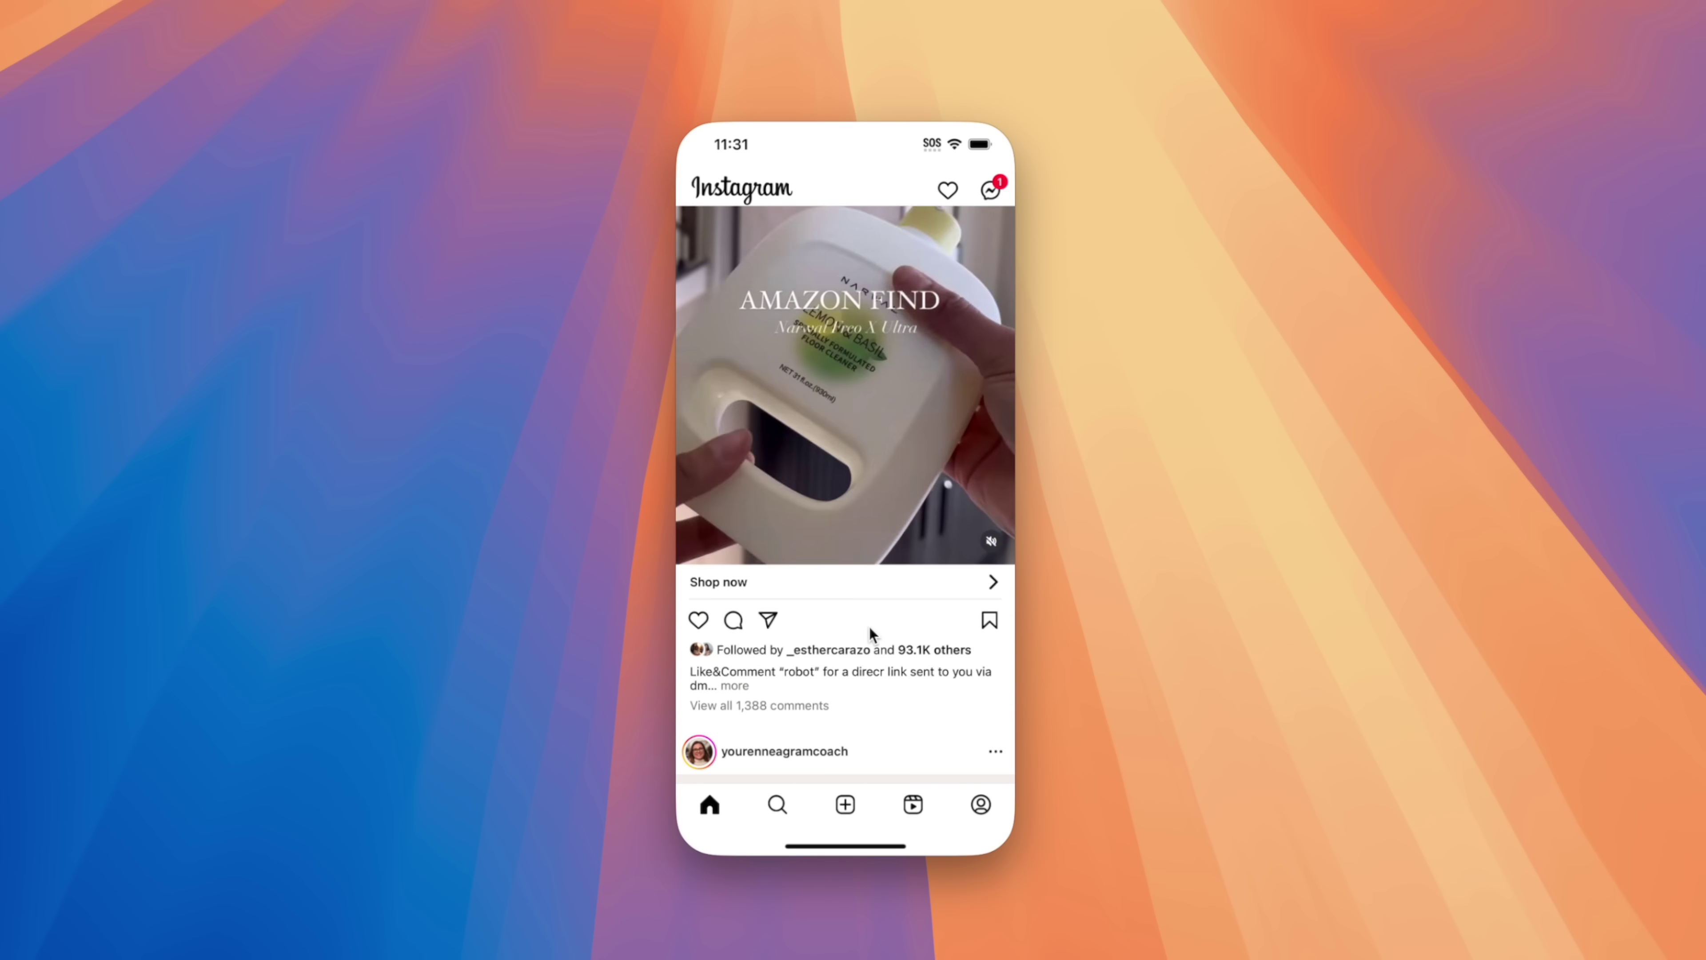
pyautogui.scroll(3, 871, 634)
pyautogui.scroll(5, 871, 632)
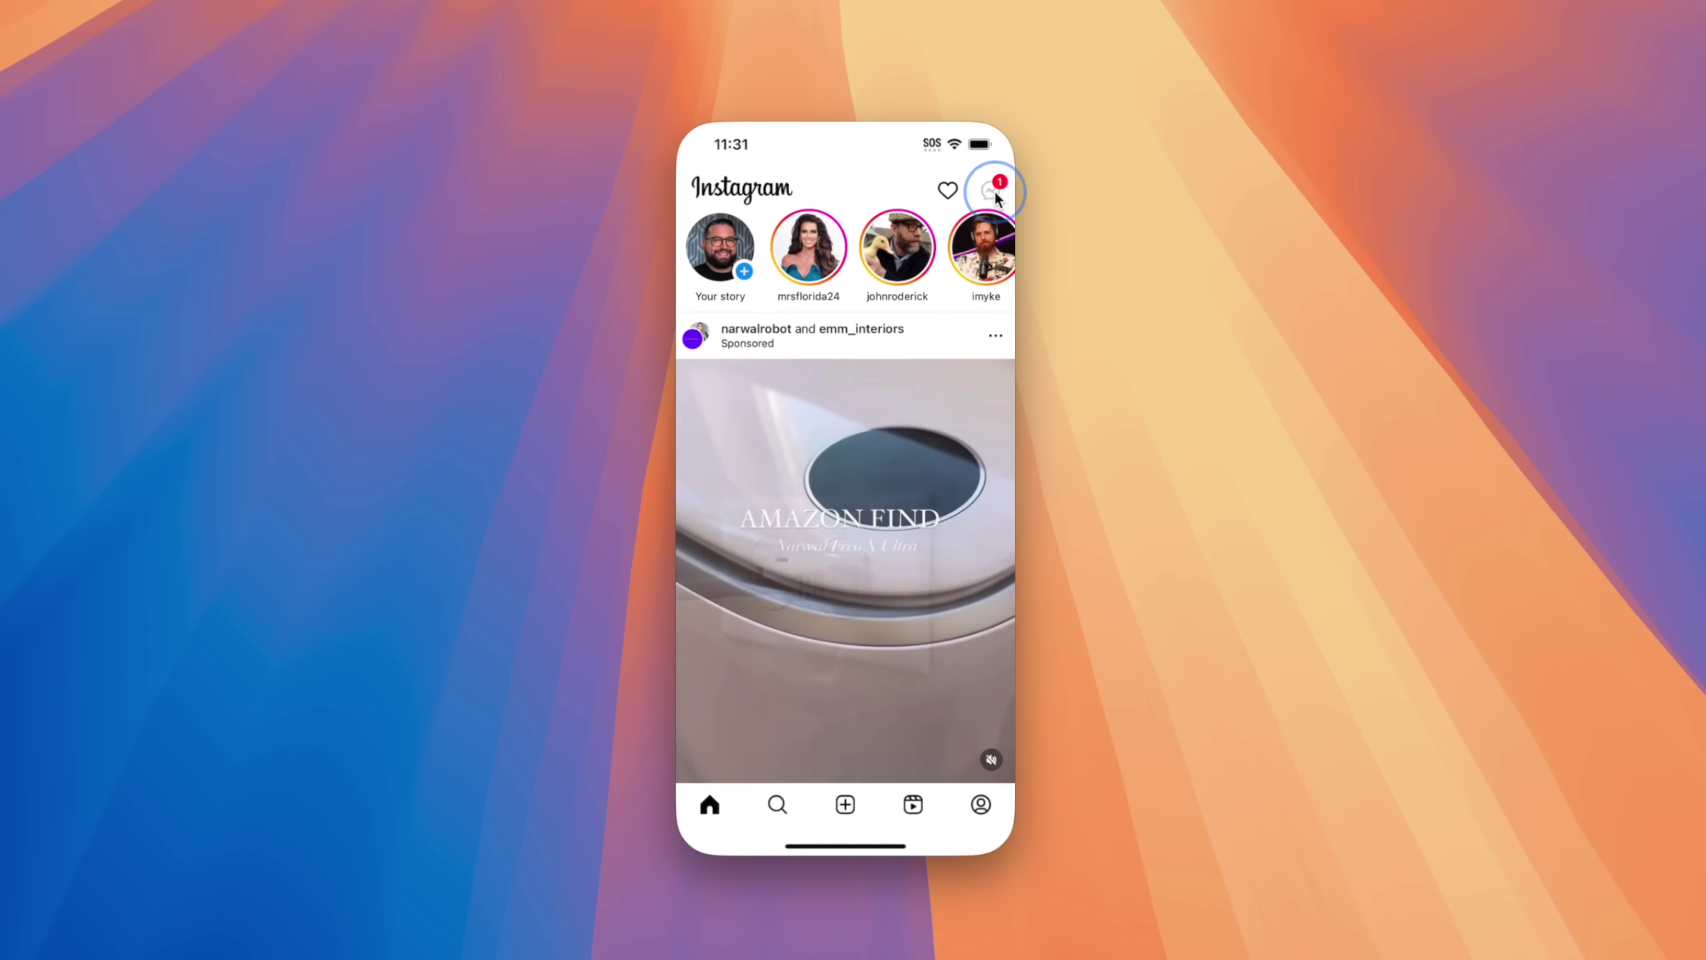
pyautogui.click(990, 190)
pyautogui.click(806, 184)
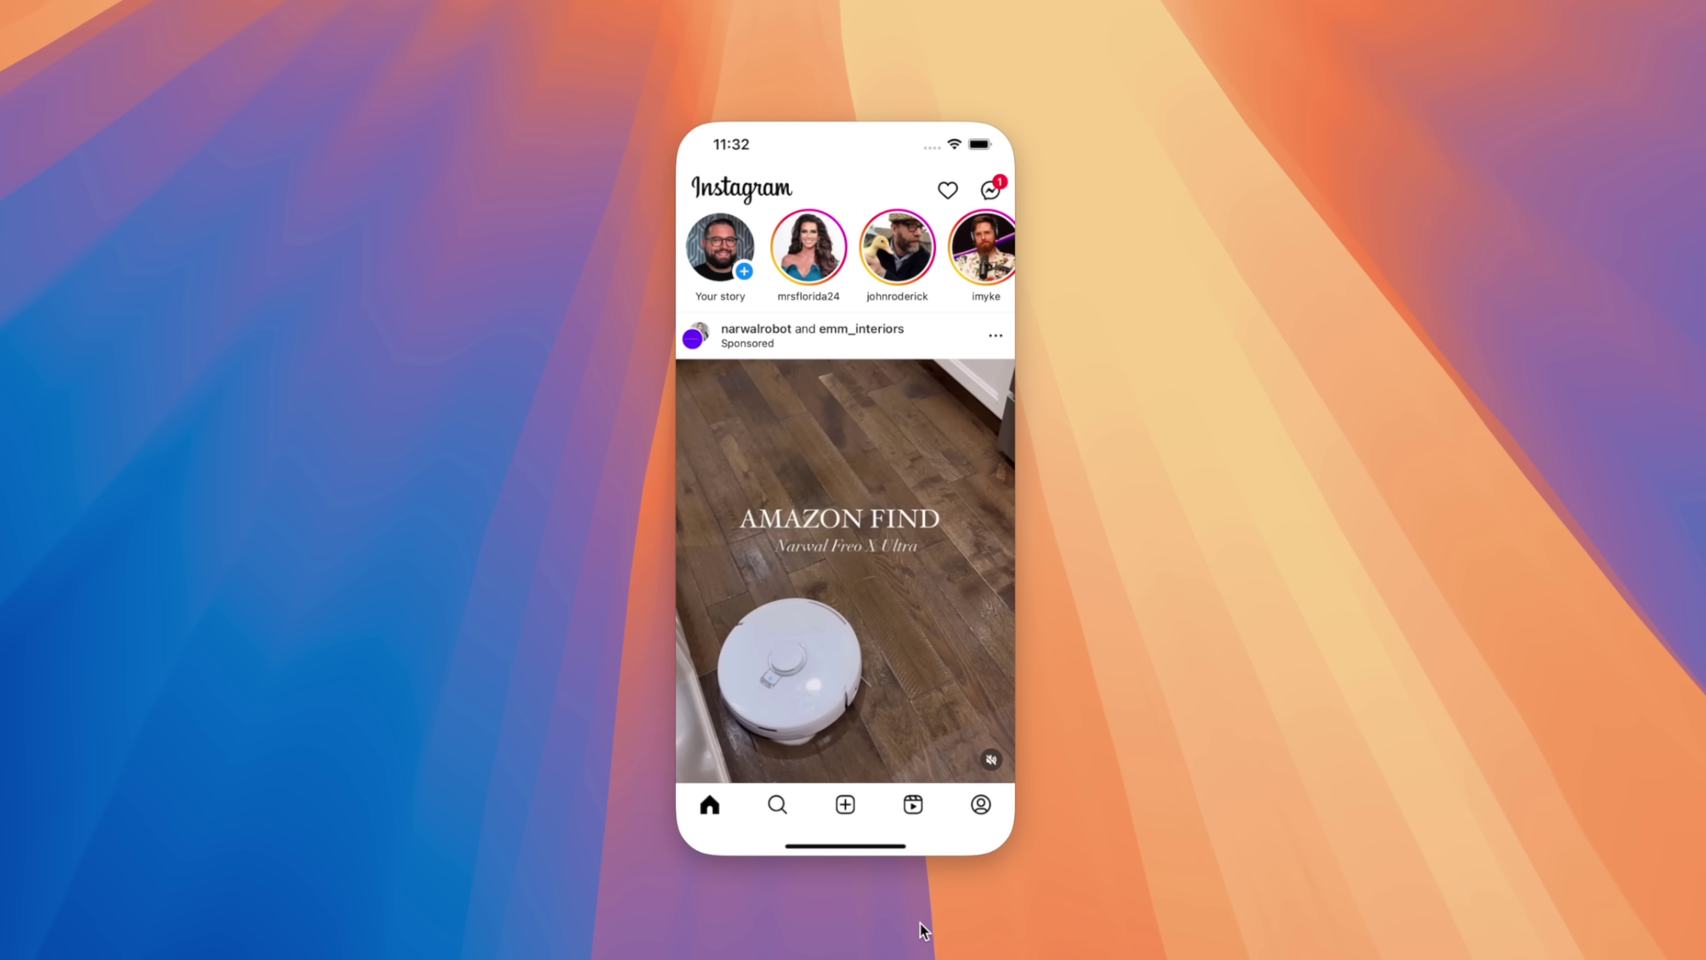
# Step: Close Instagram to the home screen and bring up search with Siri Suggestions
pyautogui.click(859, 846)
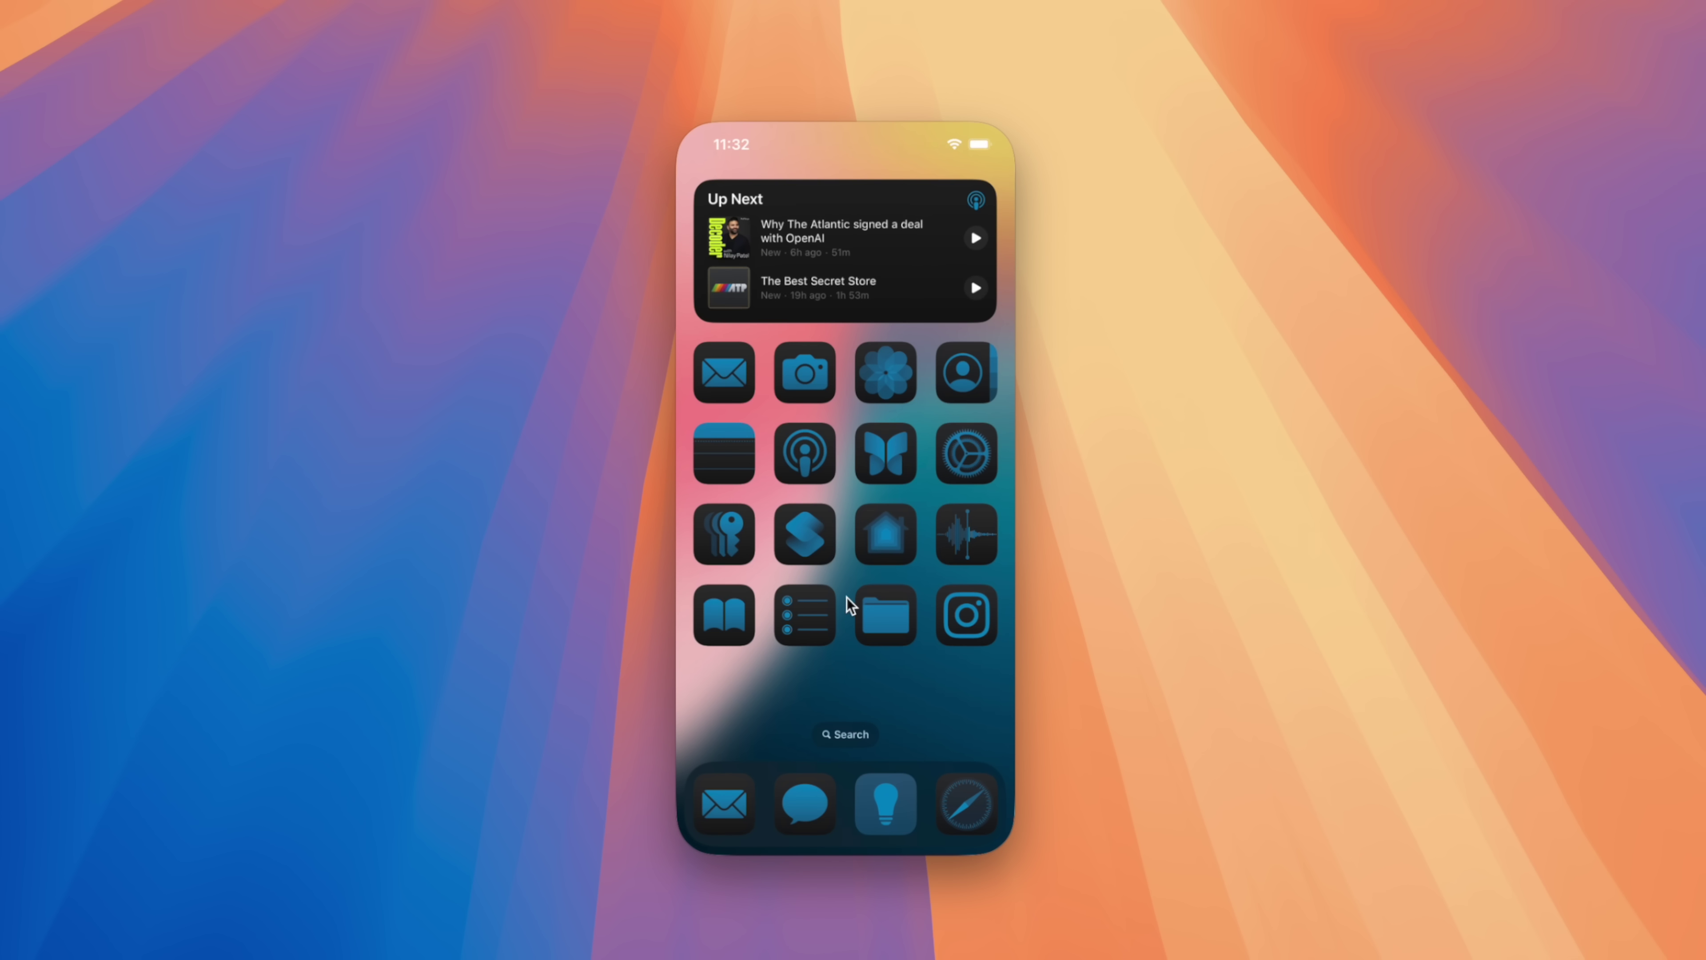
pyautogui.moveTo(857, 606); pyautogui.dragTo(850, 604)
pyautogui.hscroll(-3, 847, 597)
pyautogui.hscroll(3, 847, 598)
pyautogui.click(852, 738)
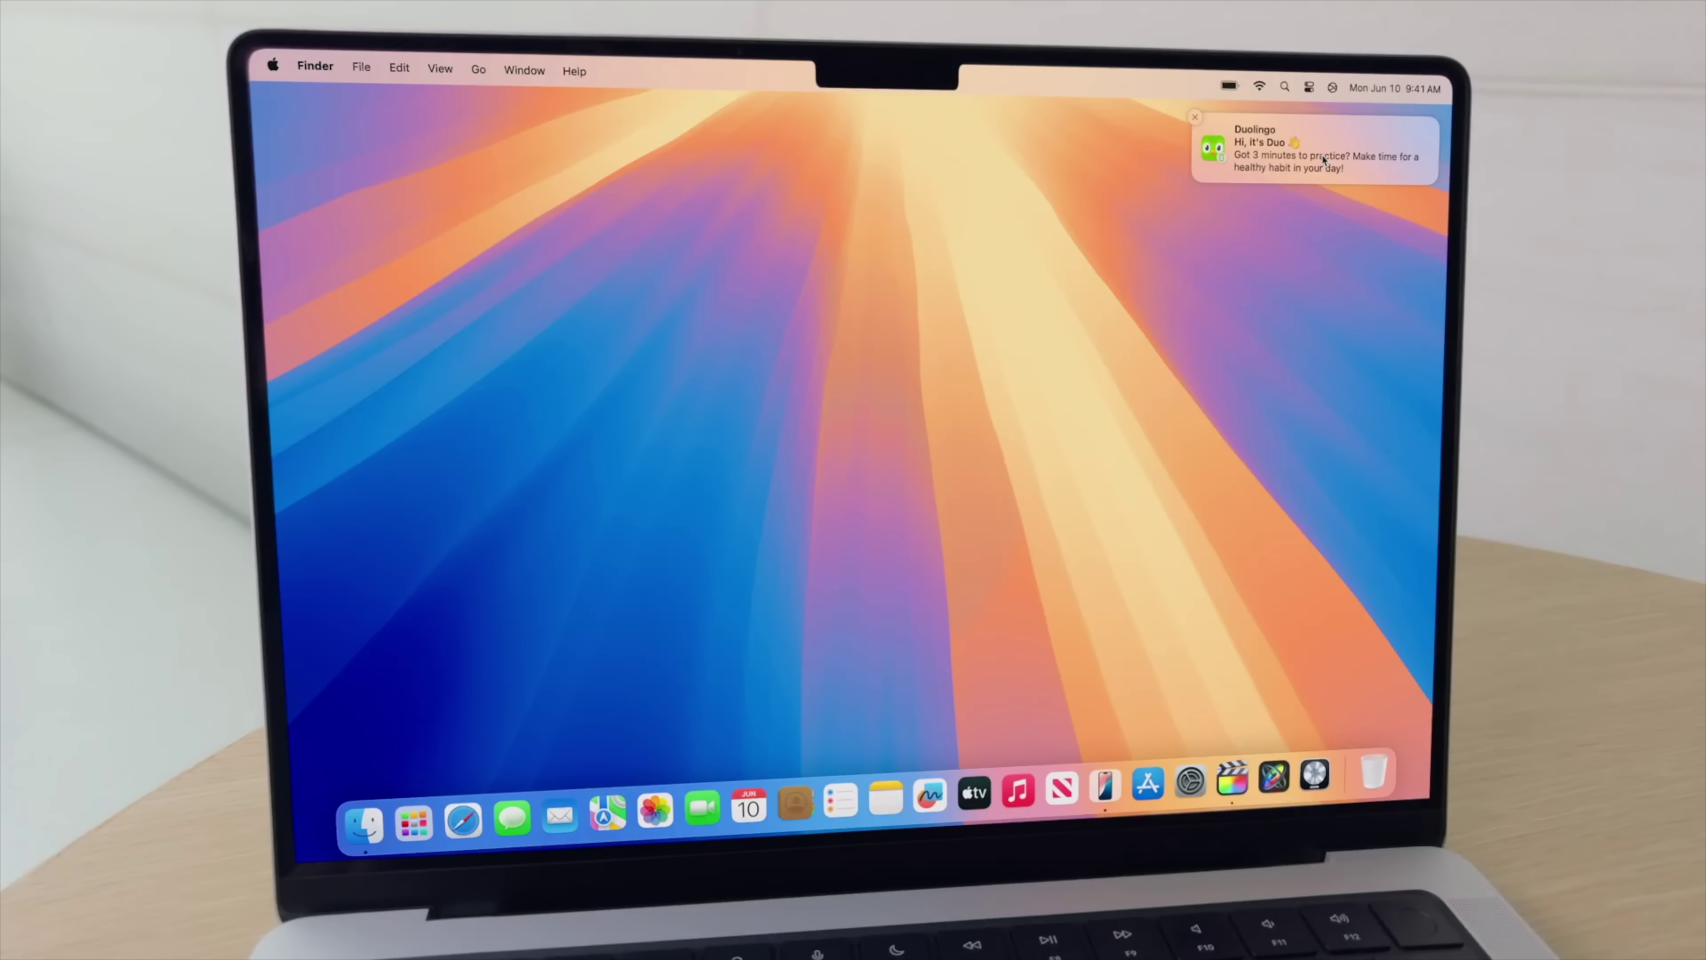
# Step: Open the Duolingo notification, then wake and unlock the physical iPhone, ending mirroring
pyautogui.click(1256, 188)
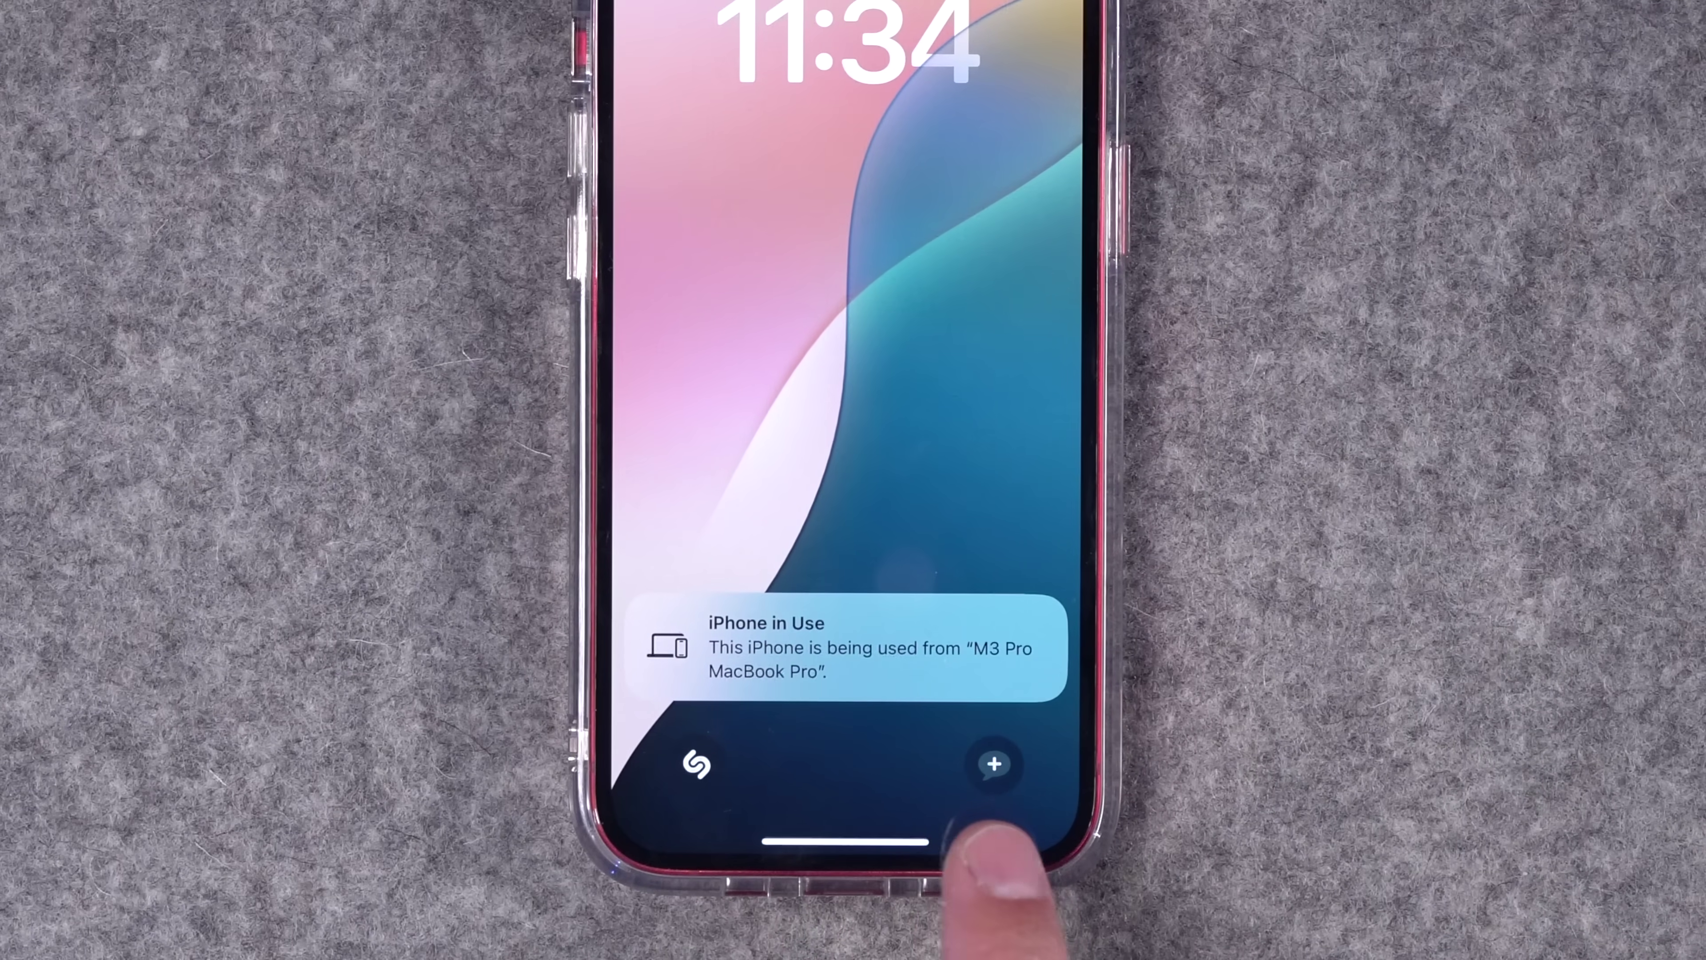
pyautogui.click(978, 817)
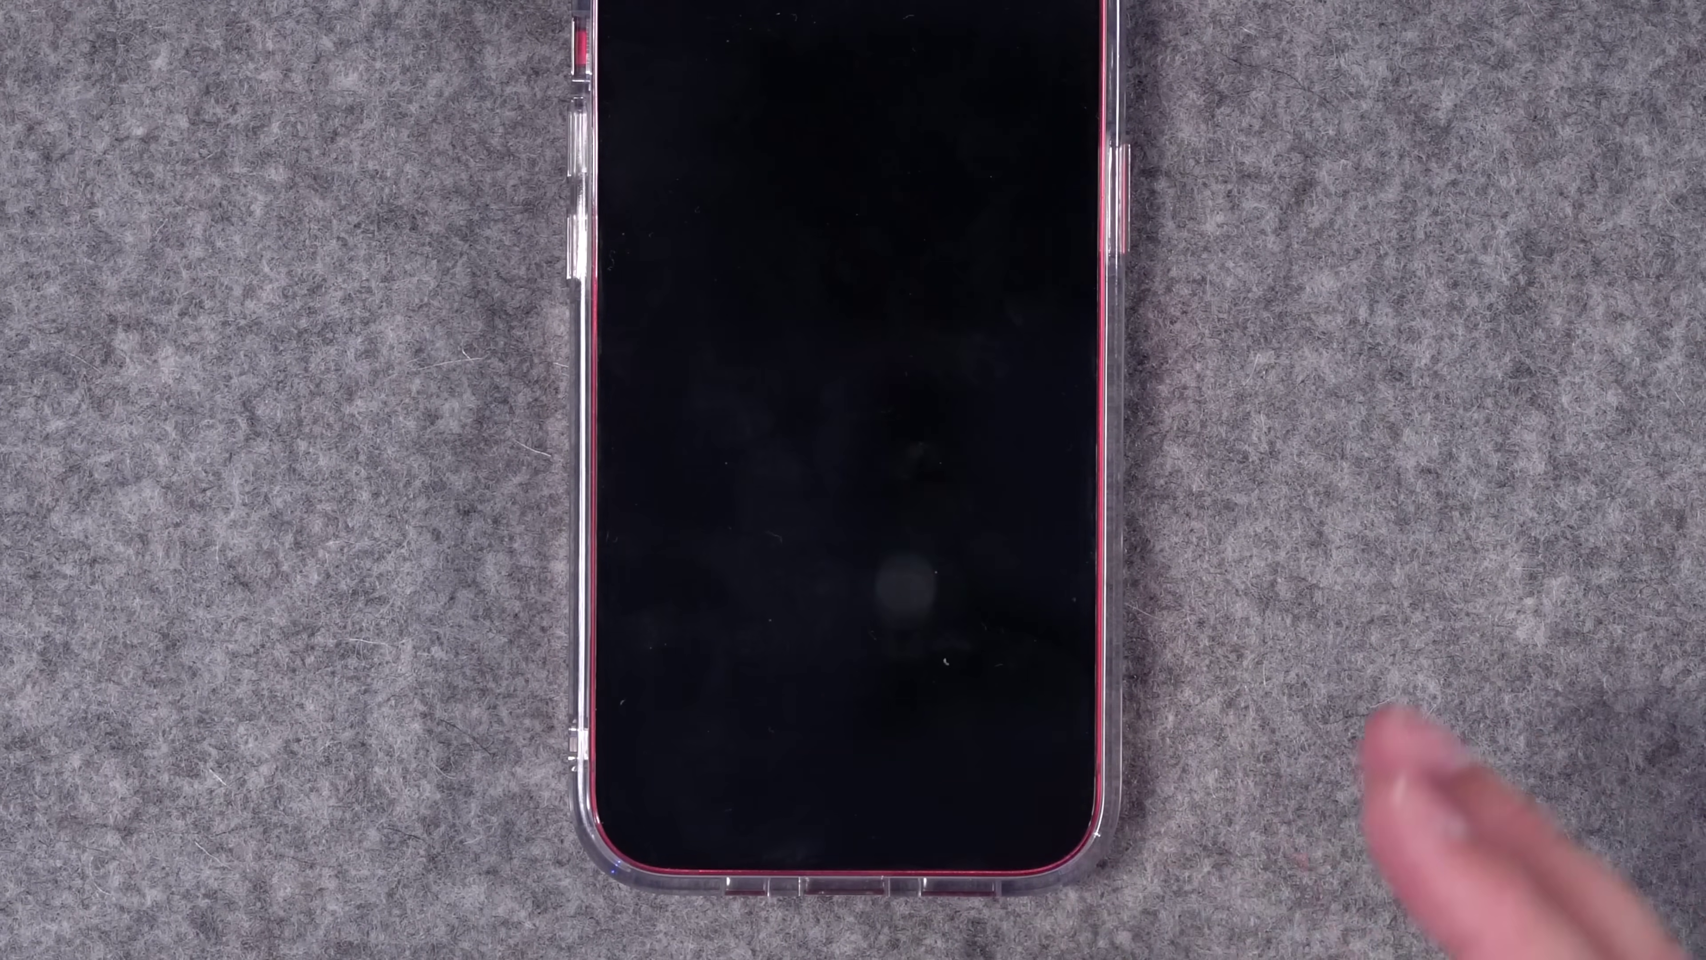
pyautogui.click(914, 572)
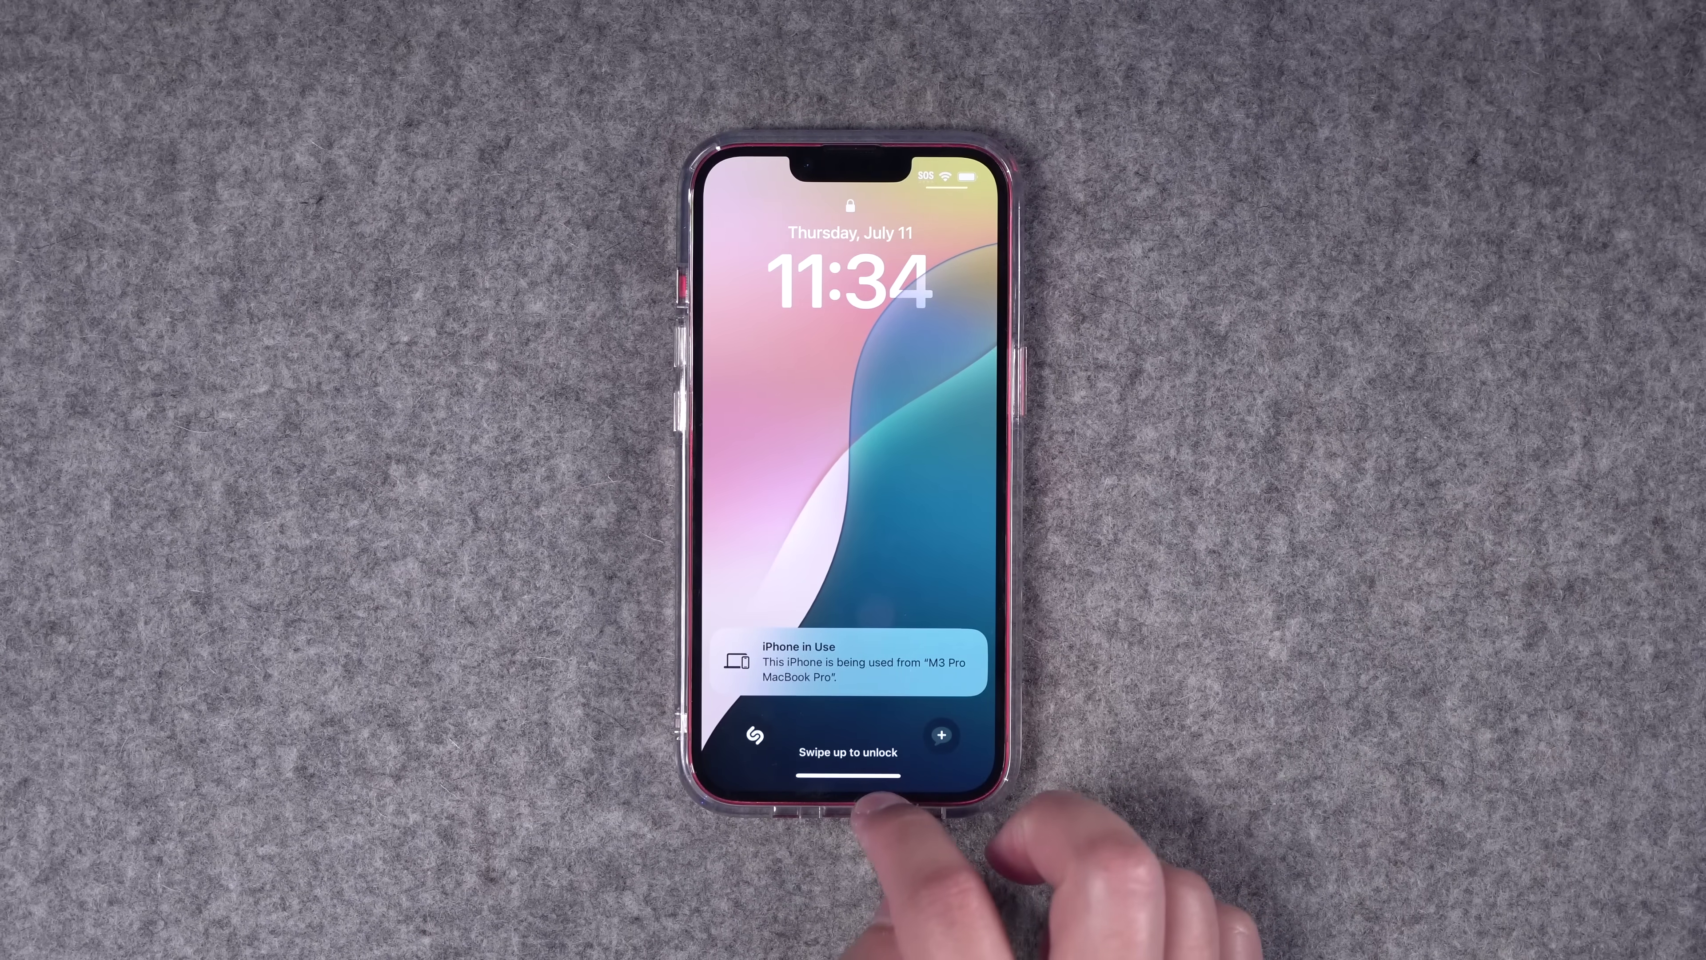
pyautogui.moveTo(873, 796); pyautogui.dragTo(873, 537)
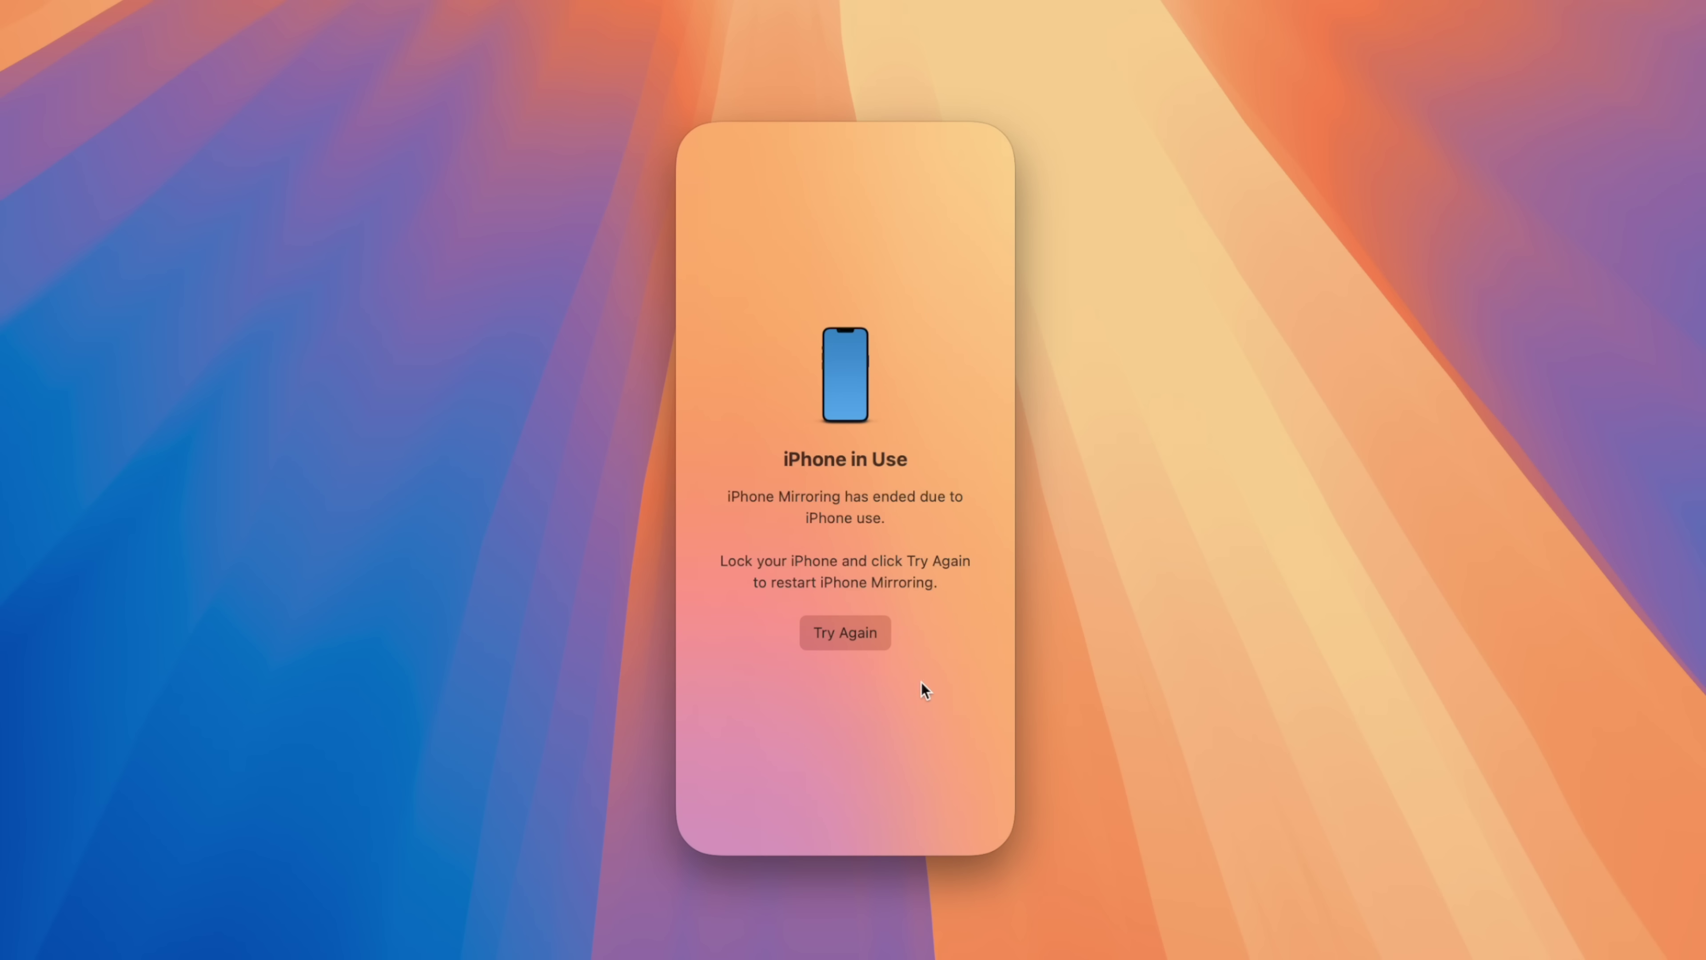
# Step: Reconnect via Try Again and drag the mirrored home screen to the upper right
pyautogui.click(853, 633)
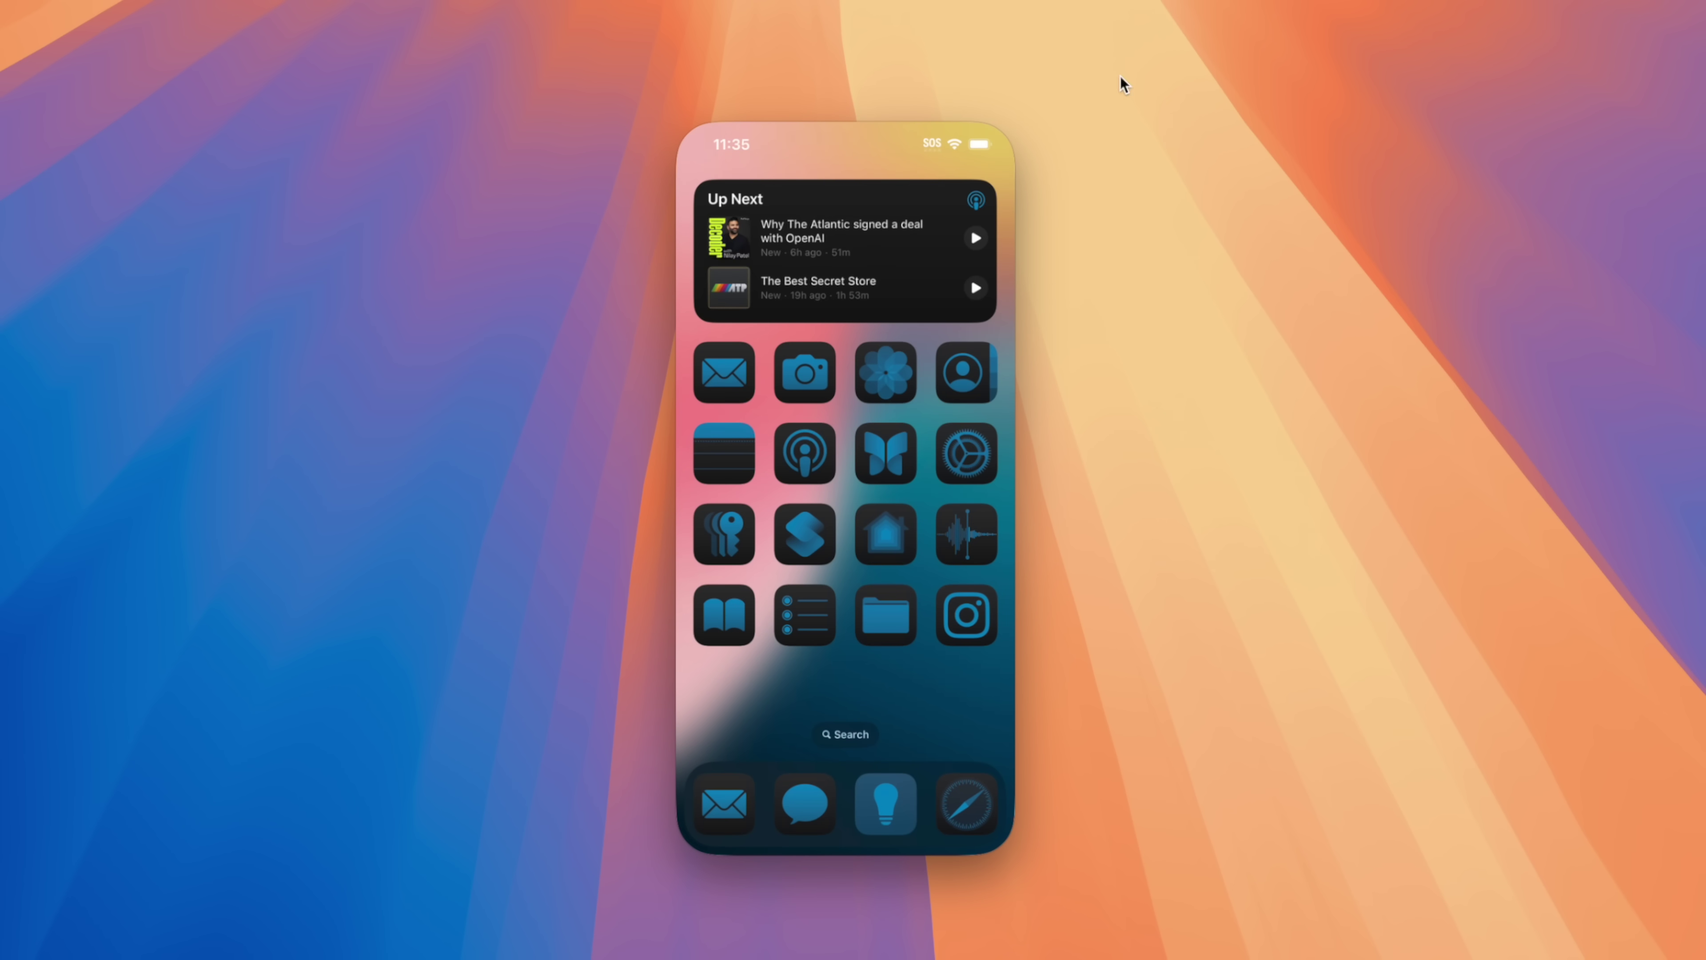
pyautogui.moveTo(873, 113)
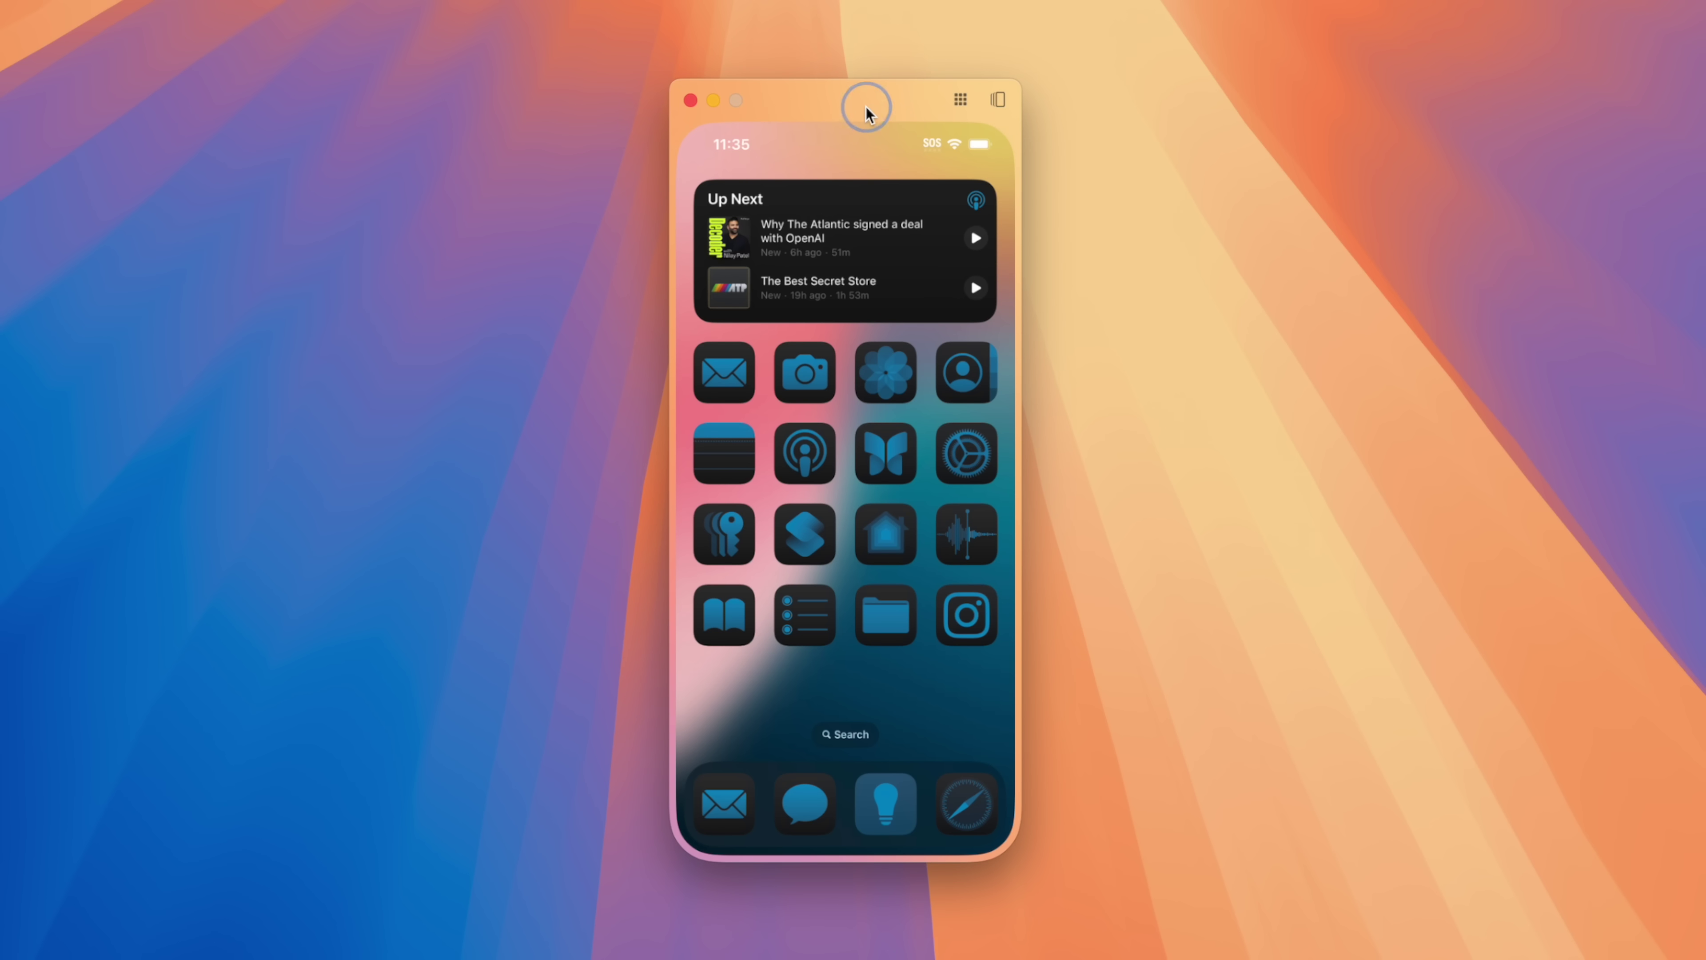
pyautogui.moveTo(866, 107); pyautogui.dragTo(1295, 20)
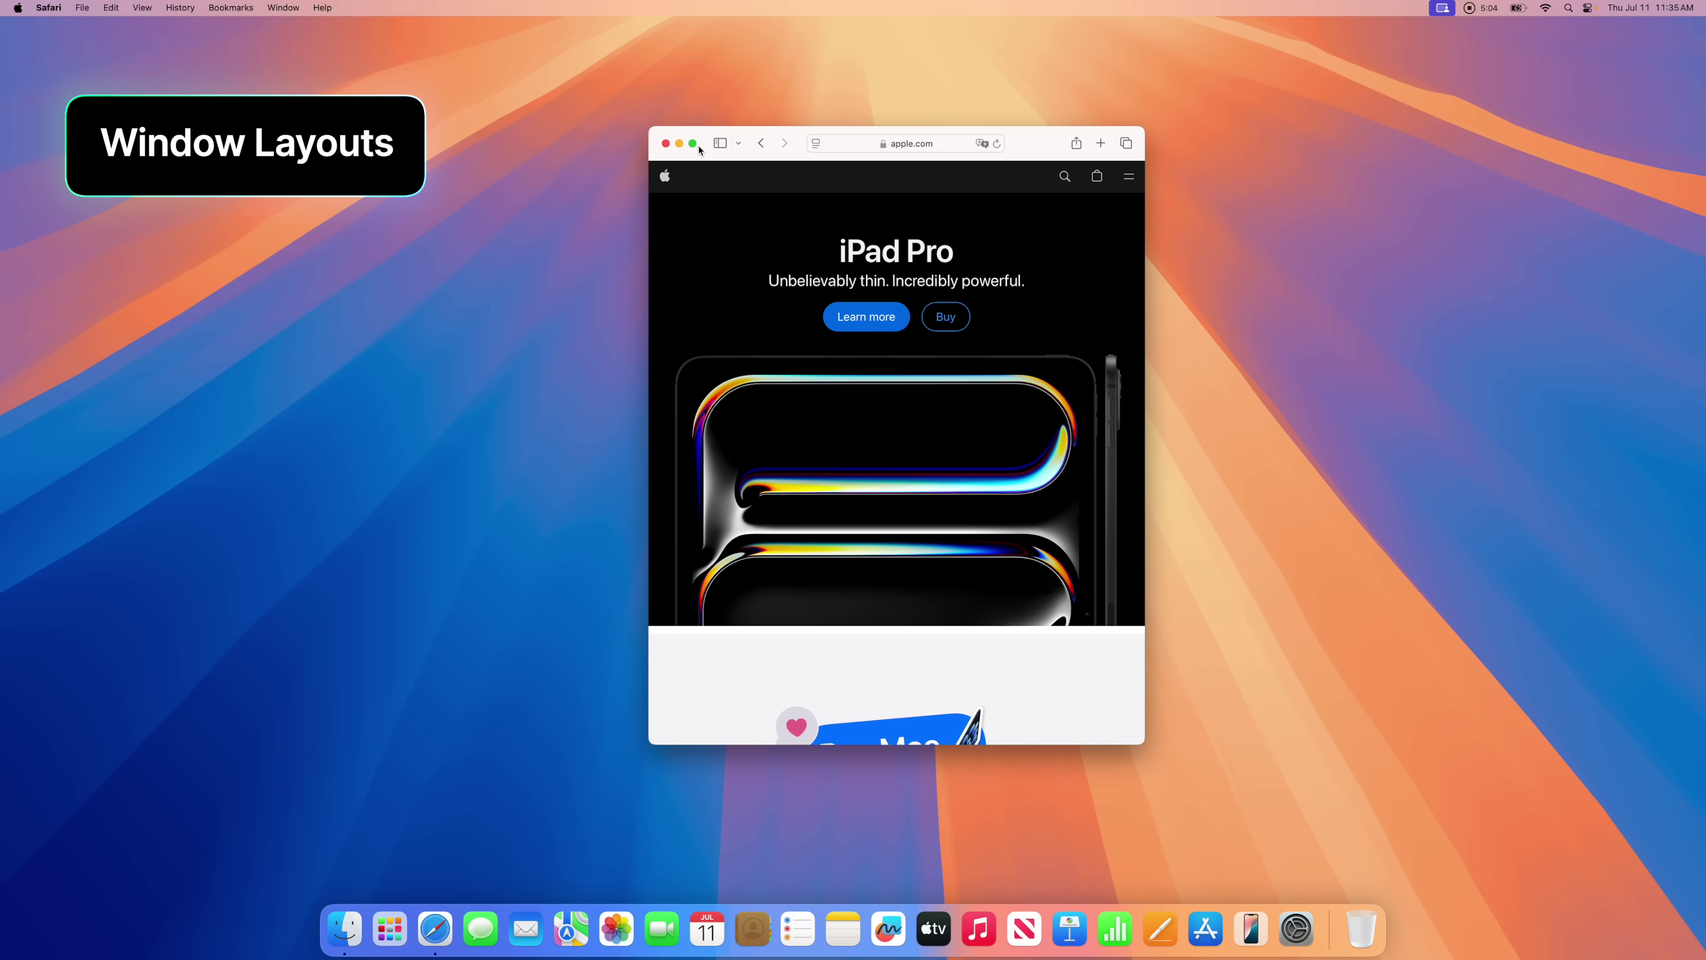
# Step: Tile apple.com to the left half, then arrange the three Safari windows into quadrants
pyautogui.moveTo(692, 144)
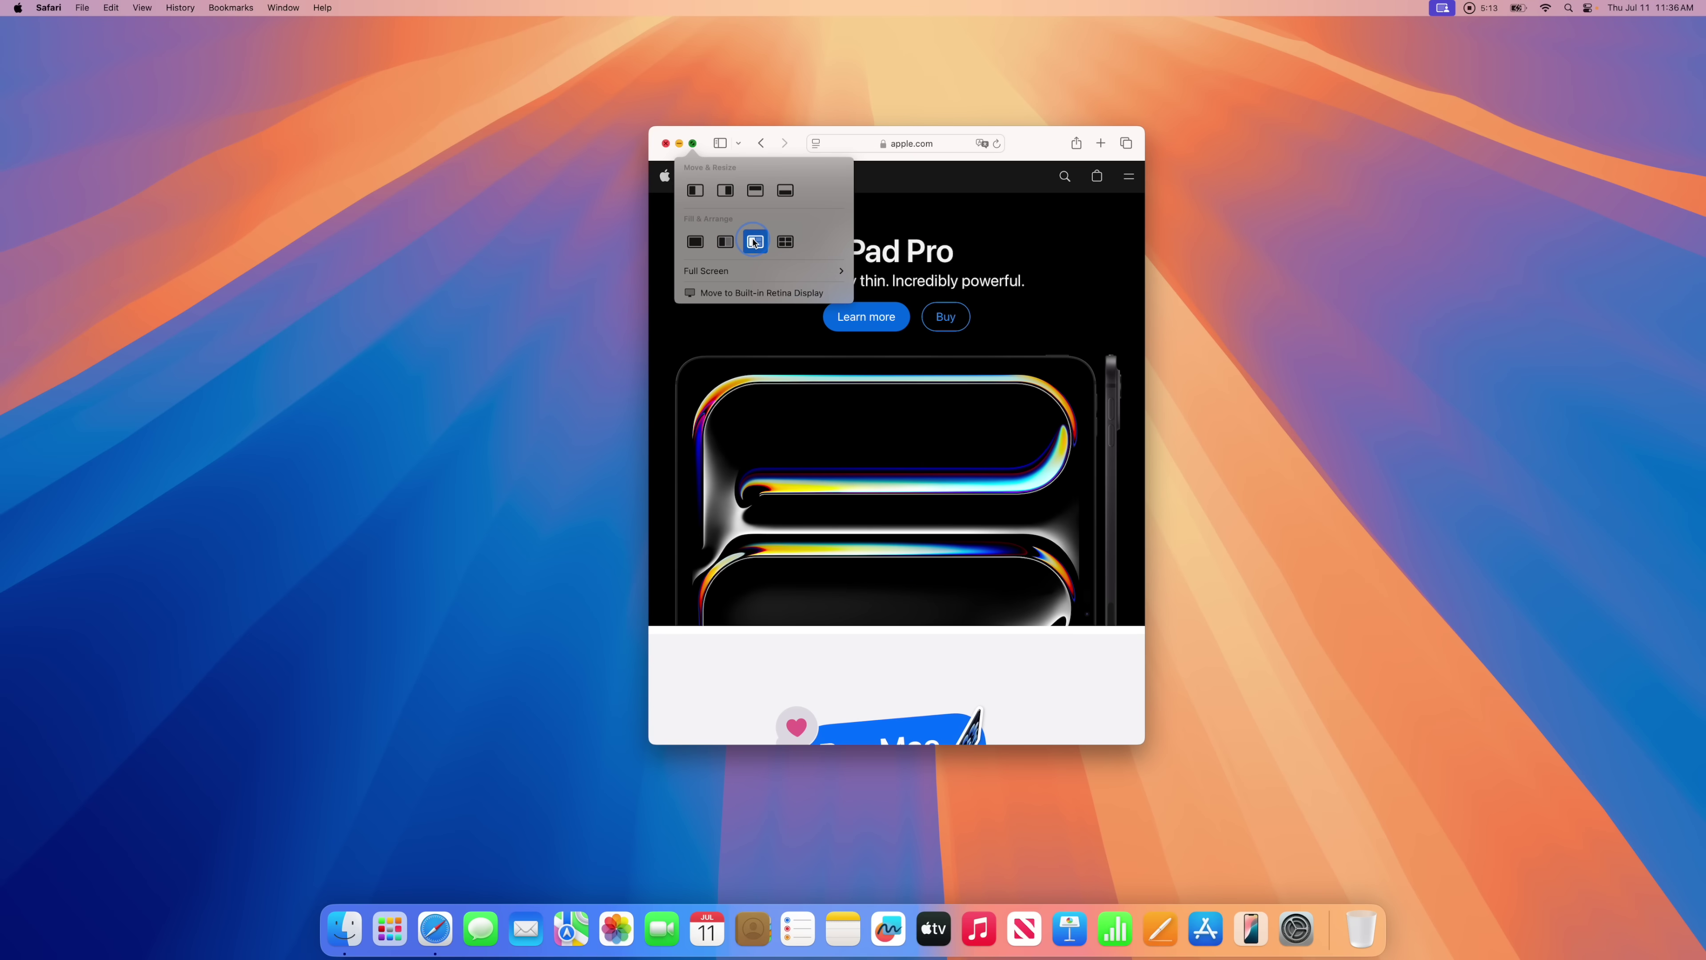
pyautogui.click(754, 241)
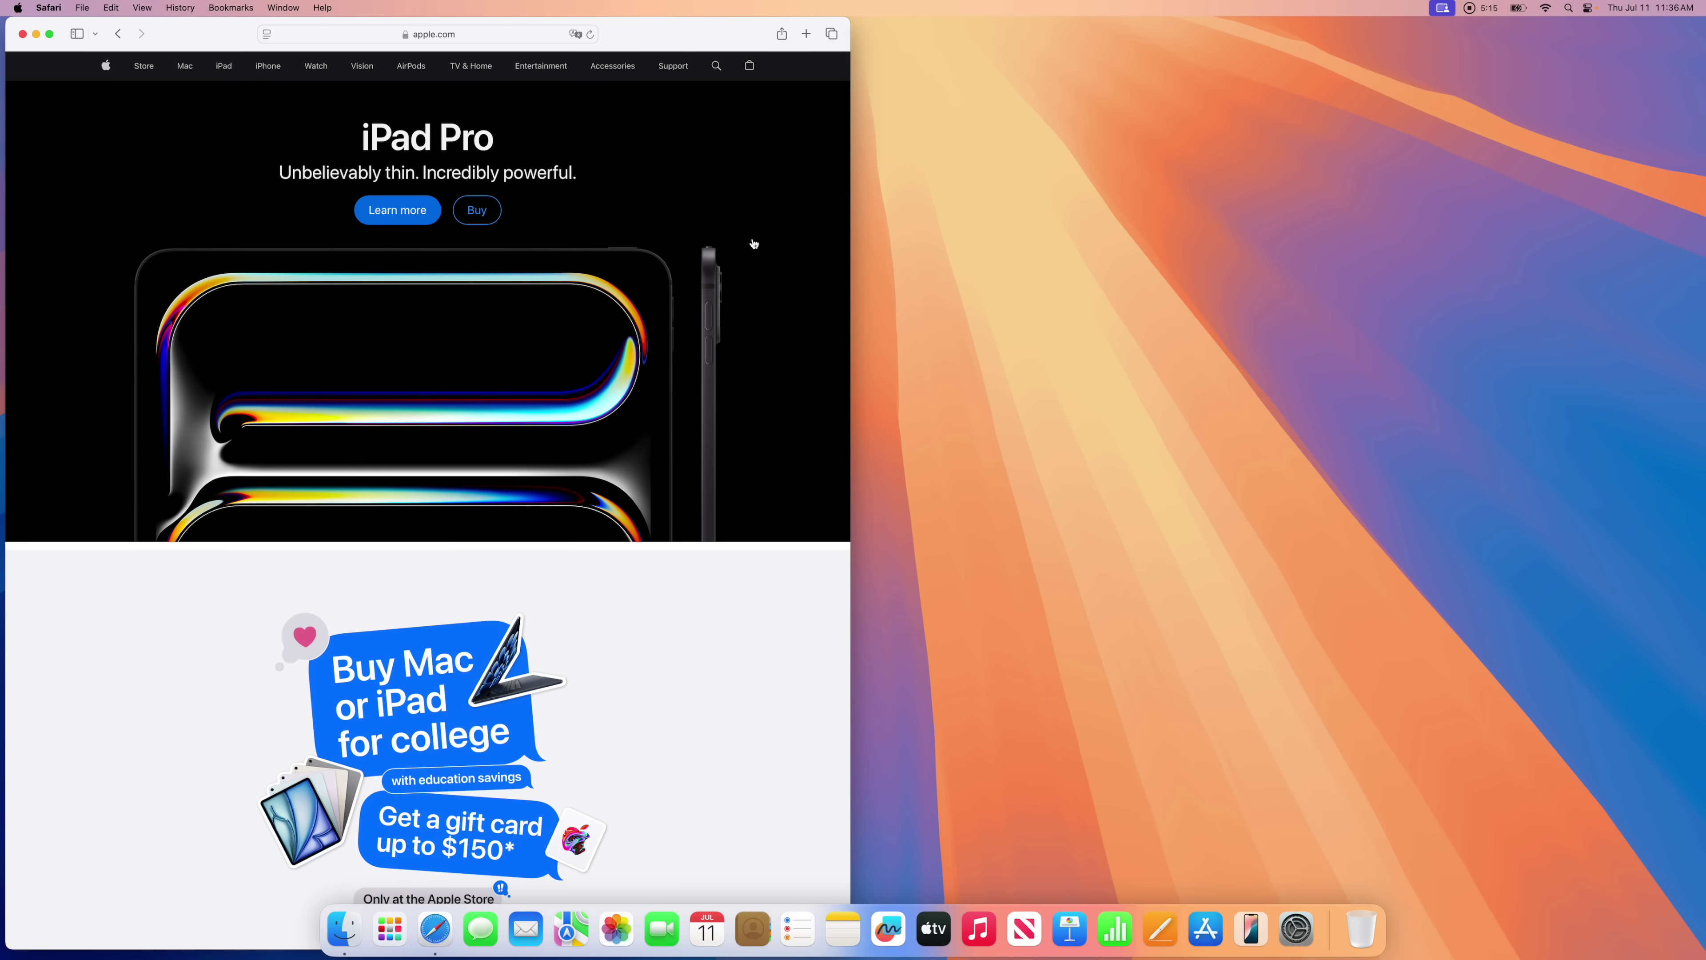
pyautogui.click(82, 7)
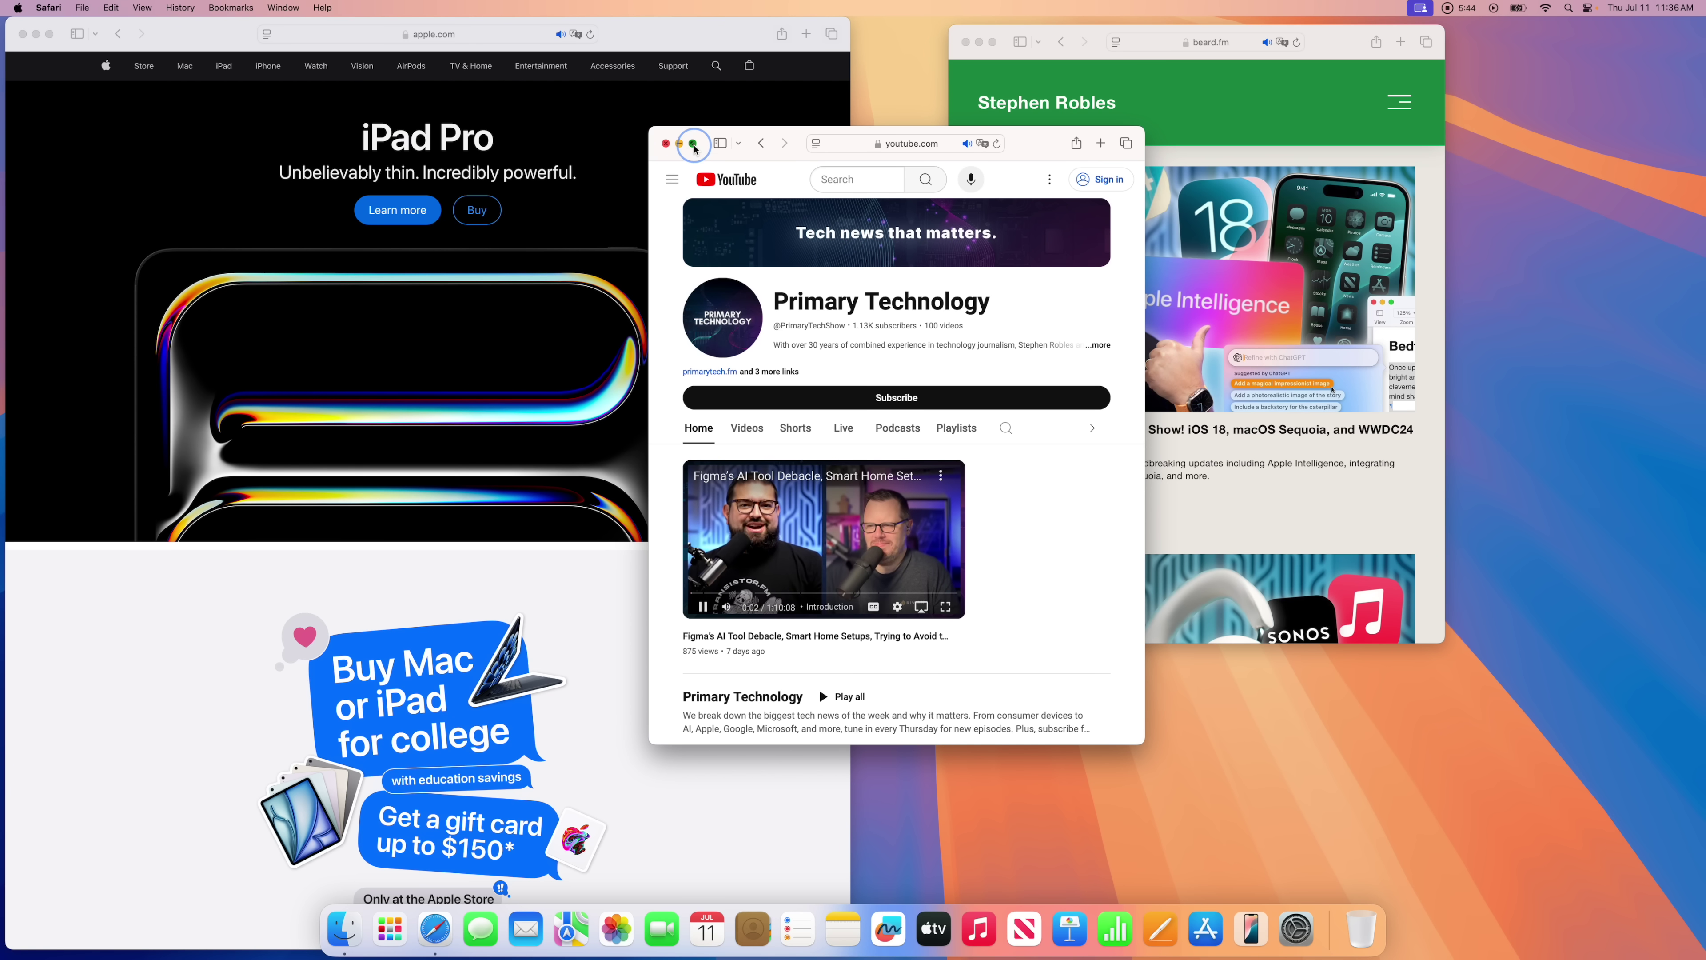
pyautogui.moveTo(694, 148)
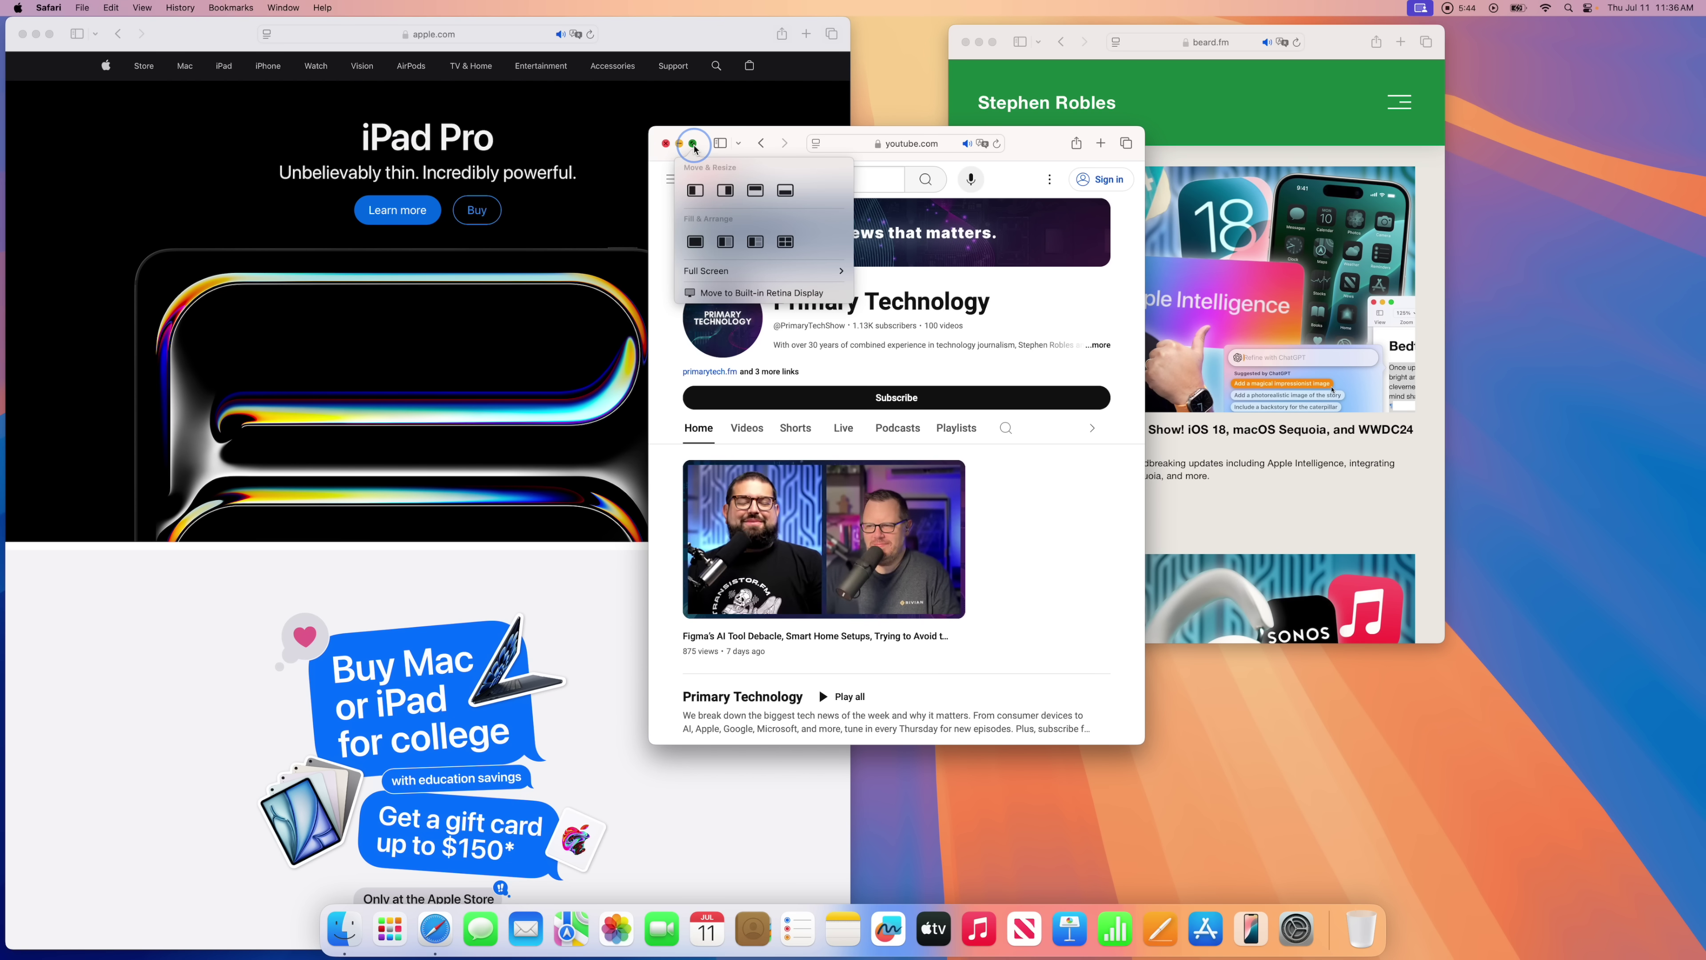
pyautogui.click(786, 242)
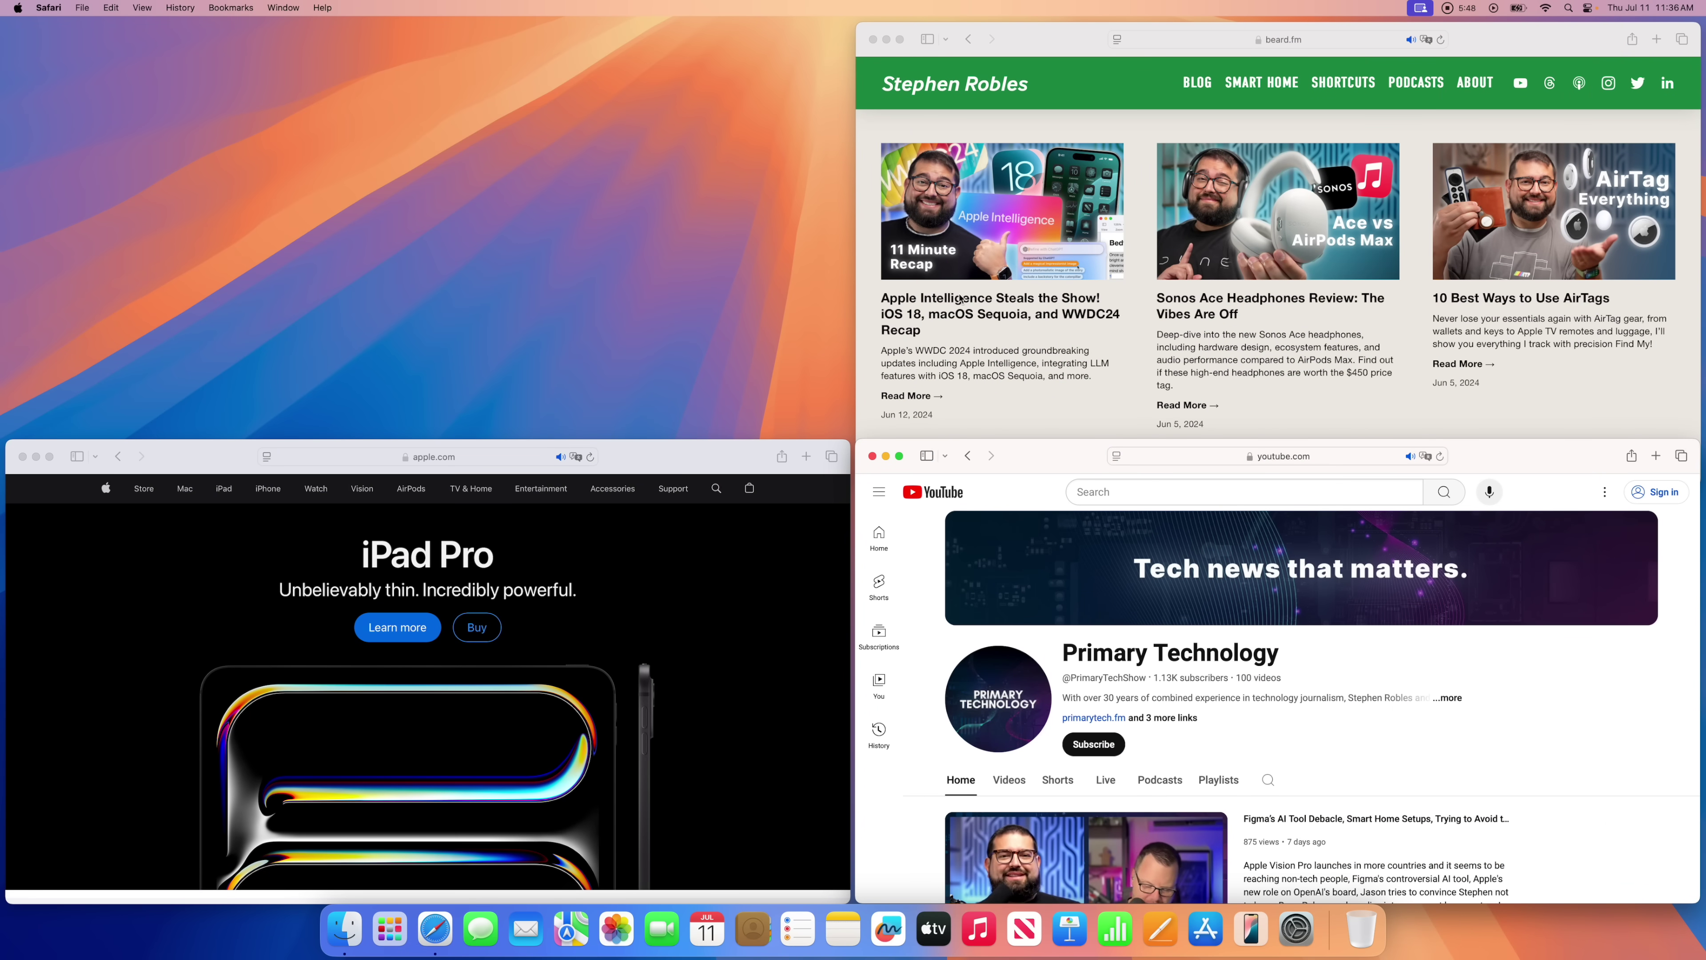
# Step: Put beard.fm in the left half and pull apple.com out of its top-right tile
pyautogui.click(50, 457)
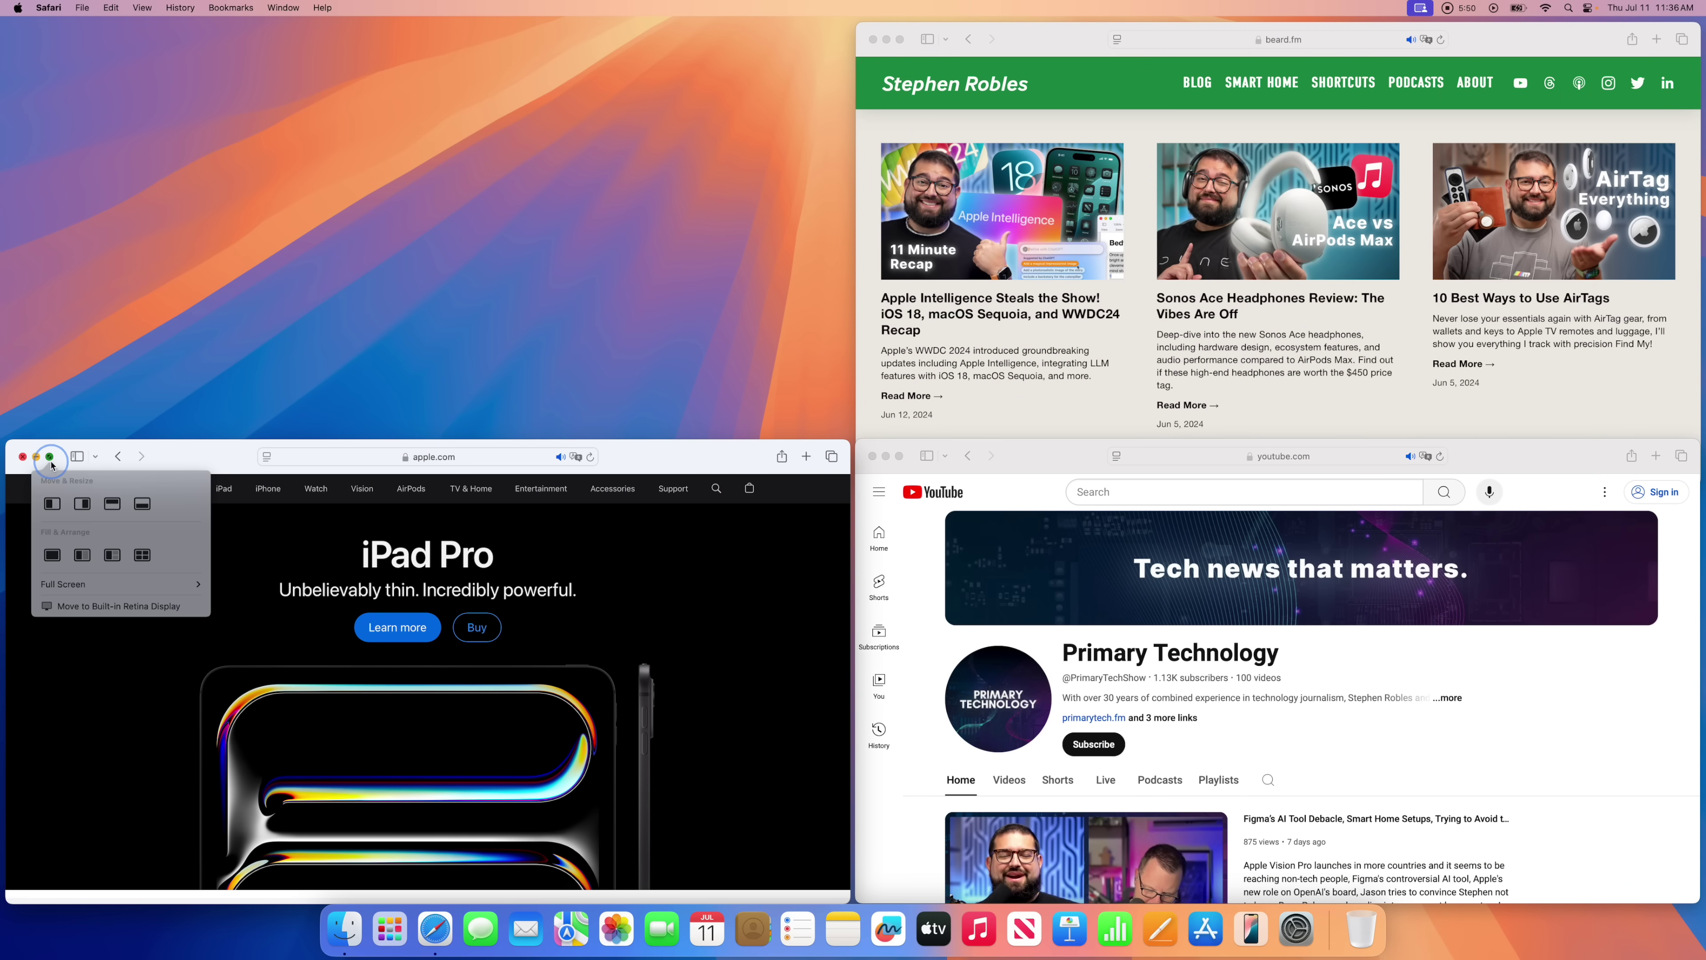
pyautogui.click(114, 557)
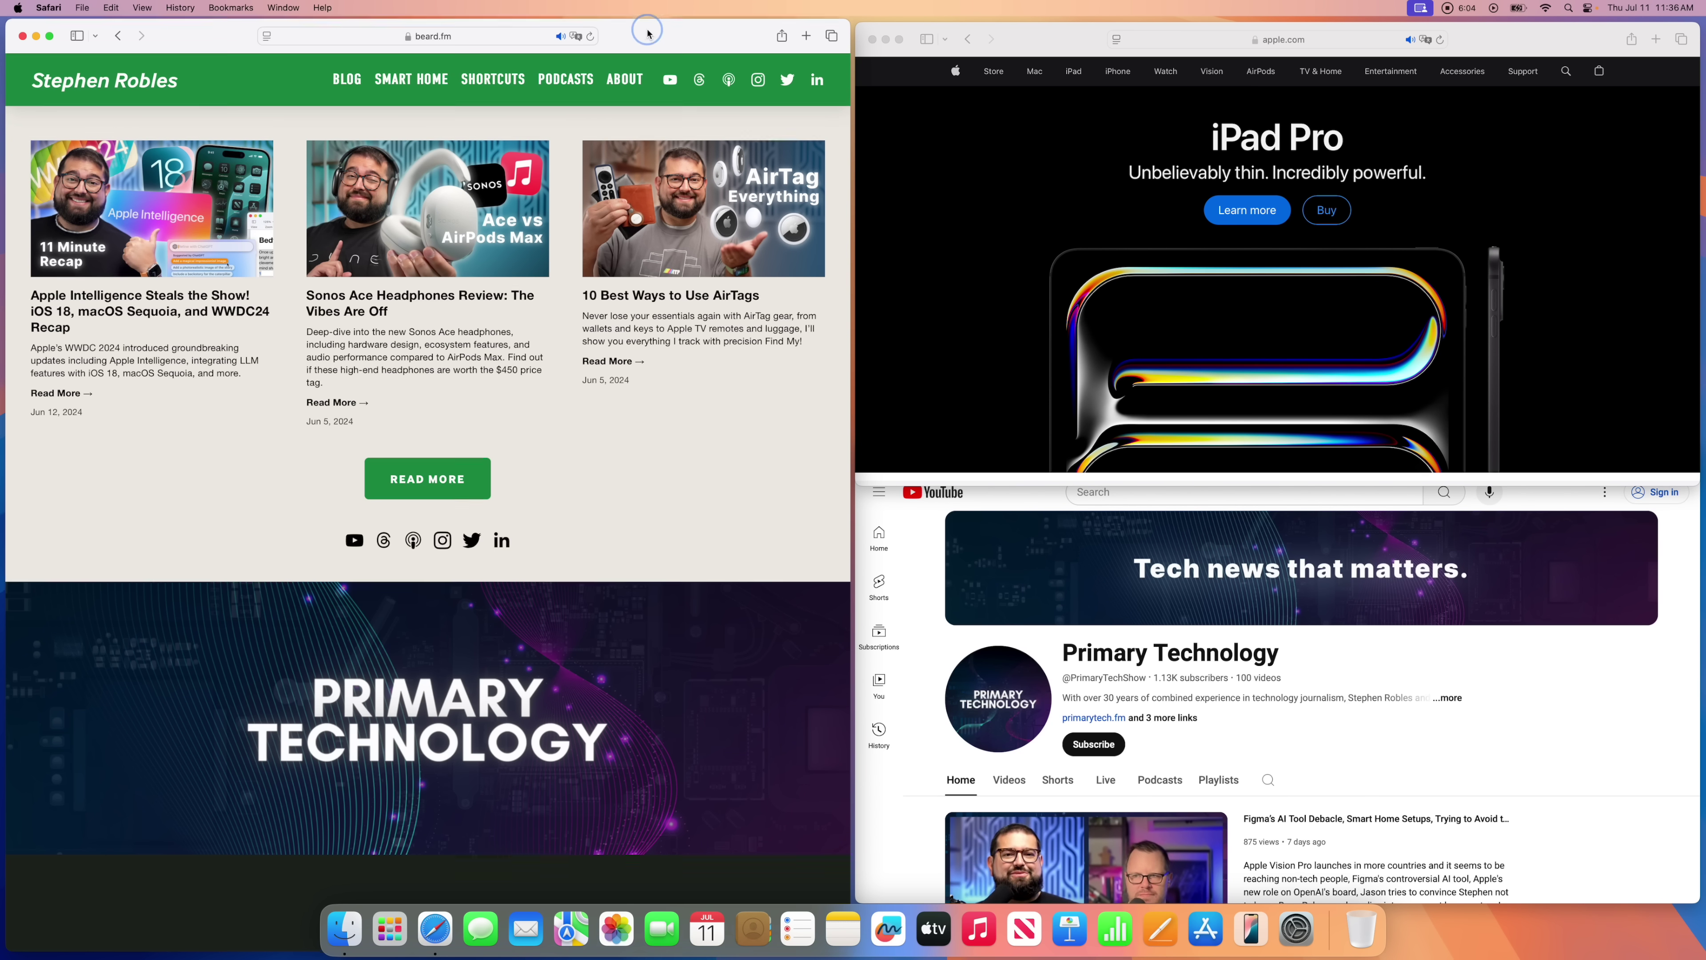
pyautogui.moveTo(647, 31); pyautogui.dragTo(0, 797)
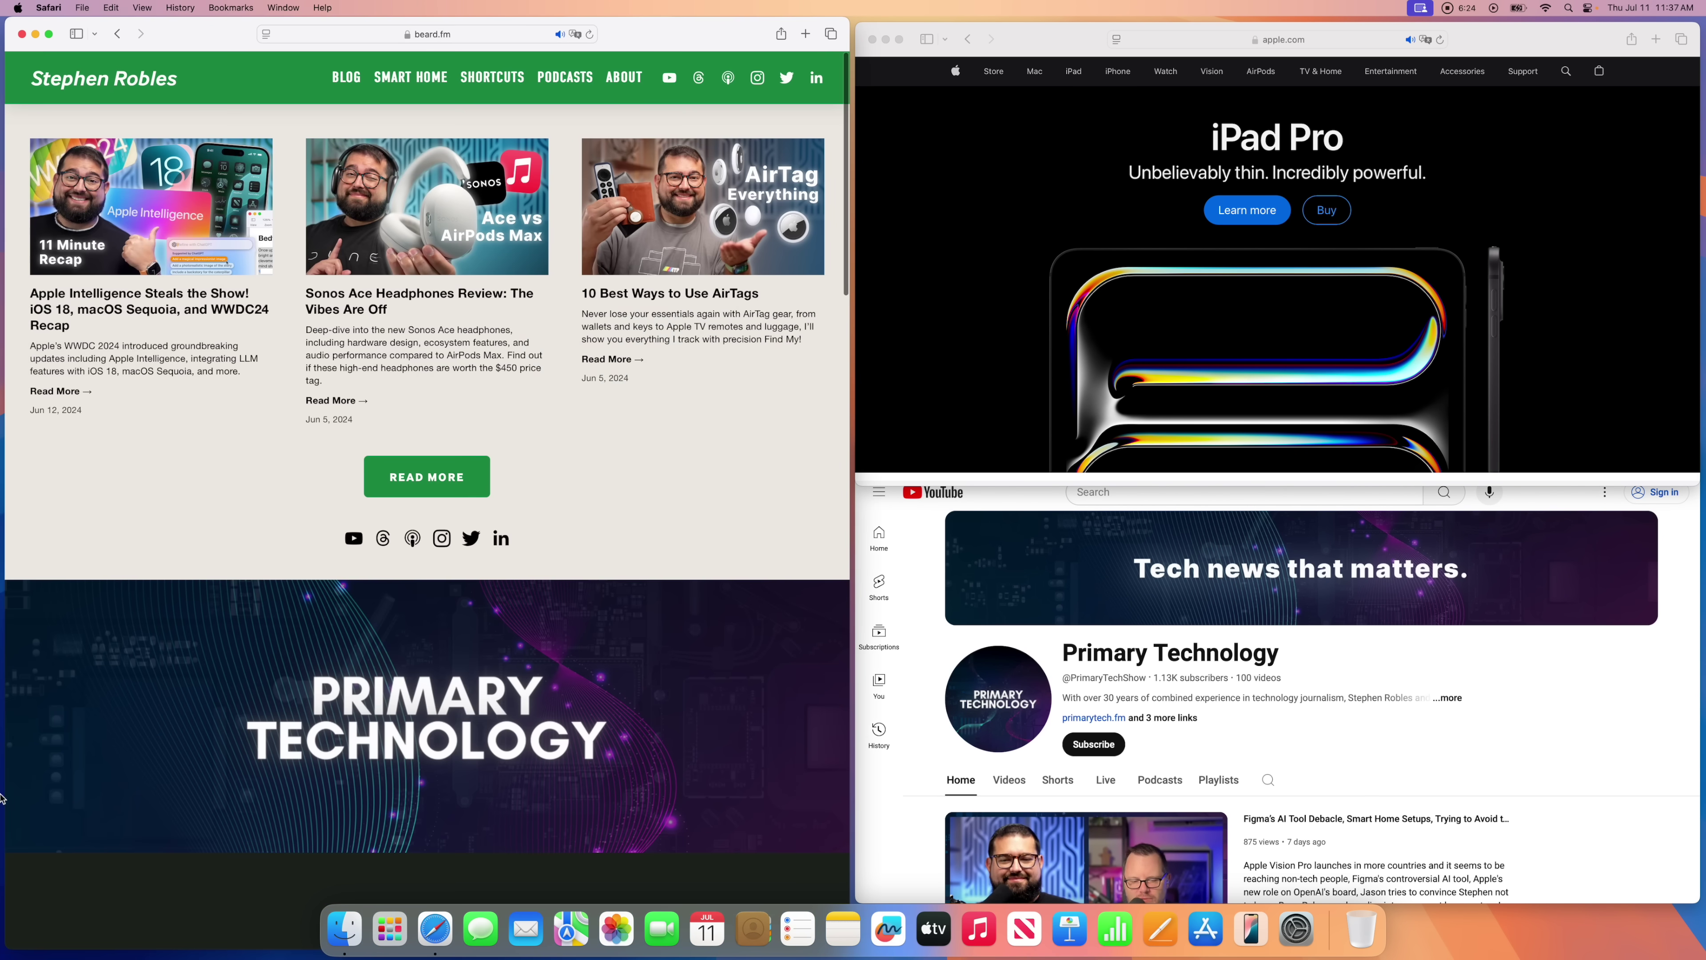
pyautogui.moveTo(1008, 39); pyautogui.dragTo(1703, 357)
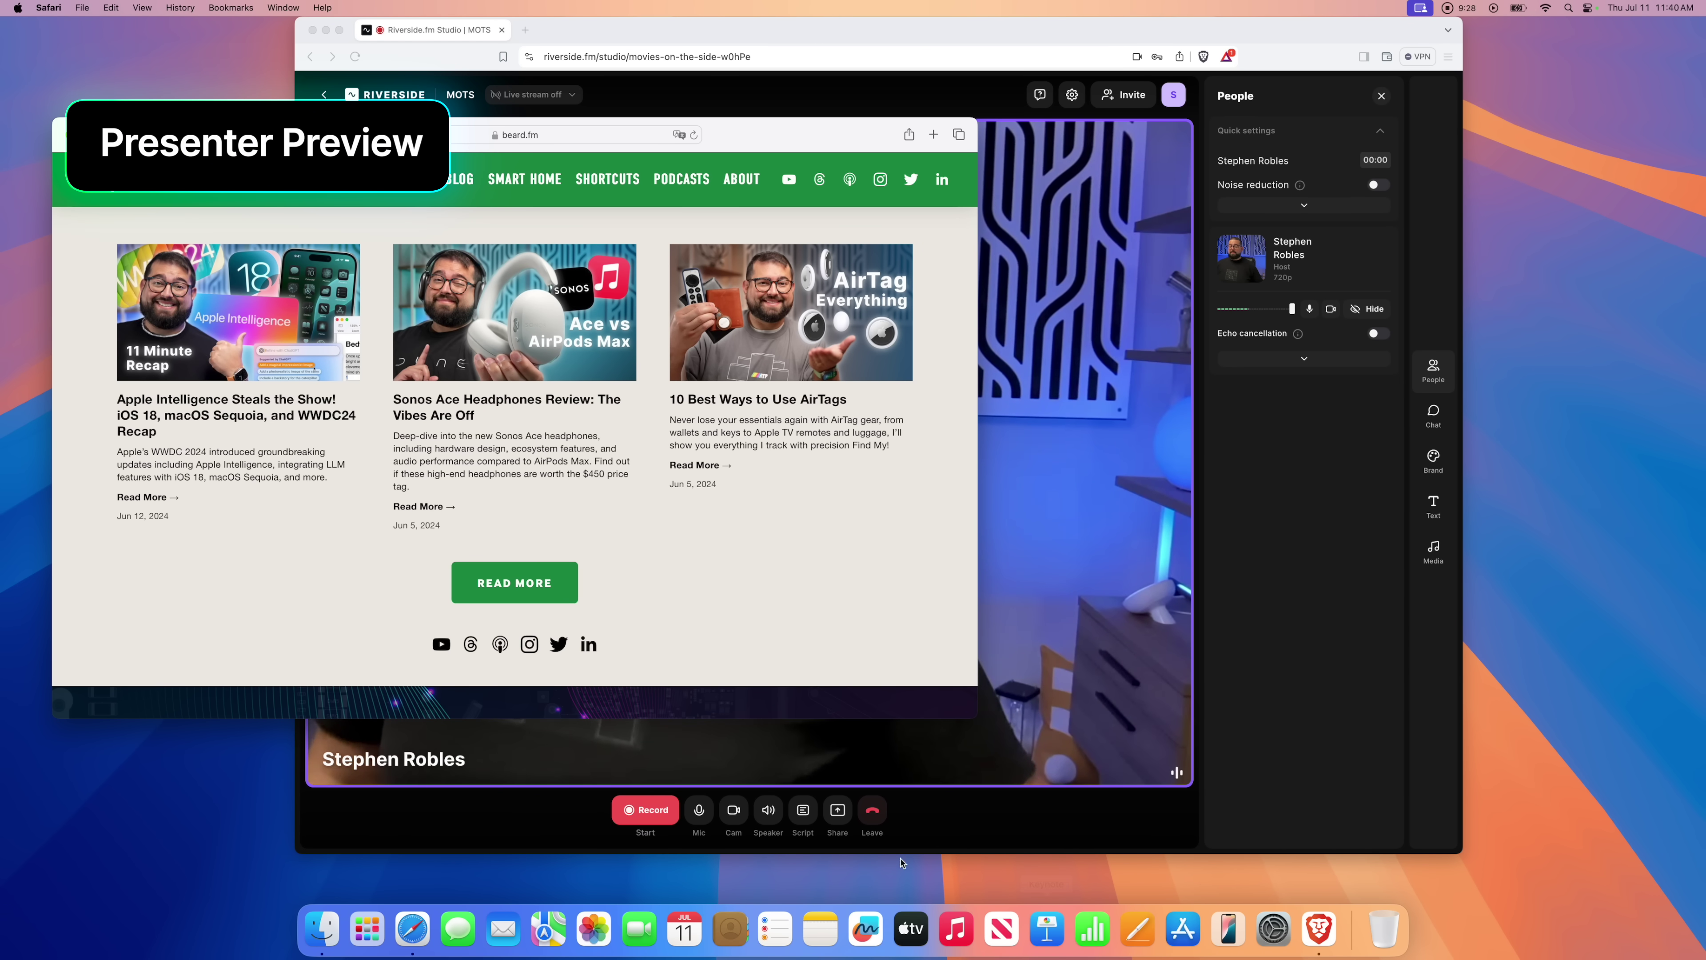
# Step: In Riverside, start sharing the beard.fm Safari window
pyautogui.click(840, 814)
pyautogui.click(840, 814)
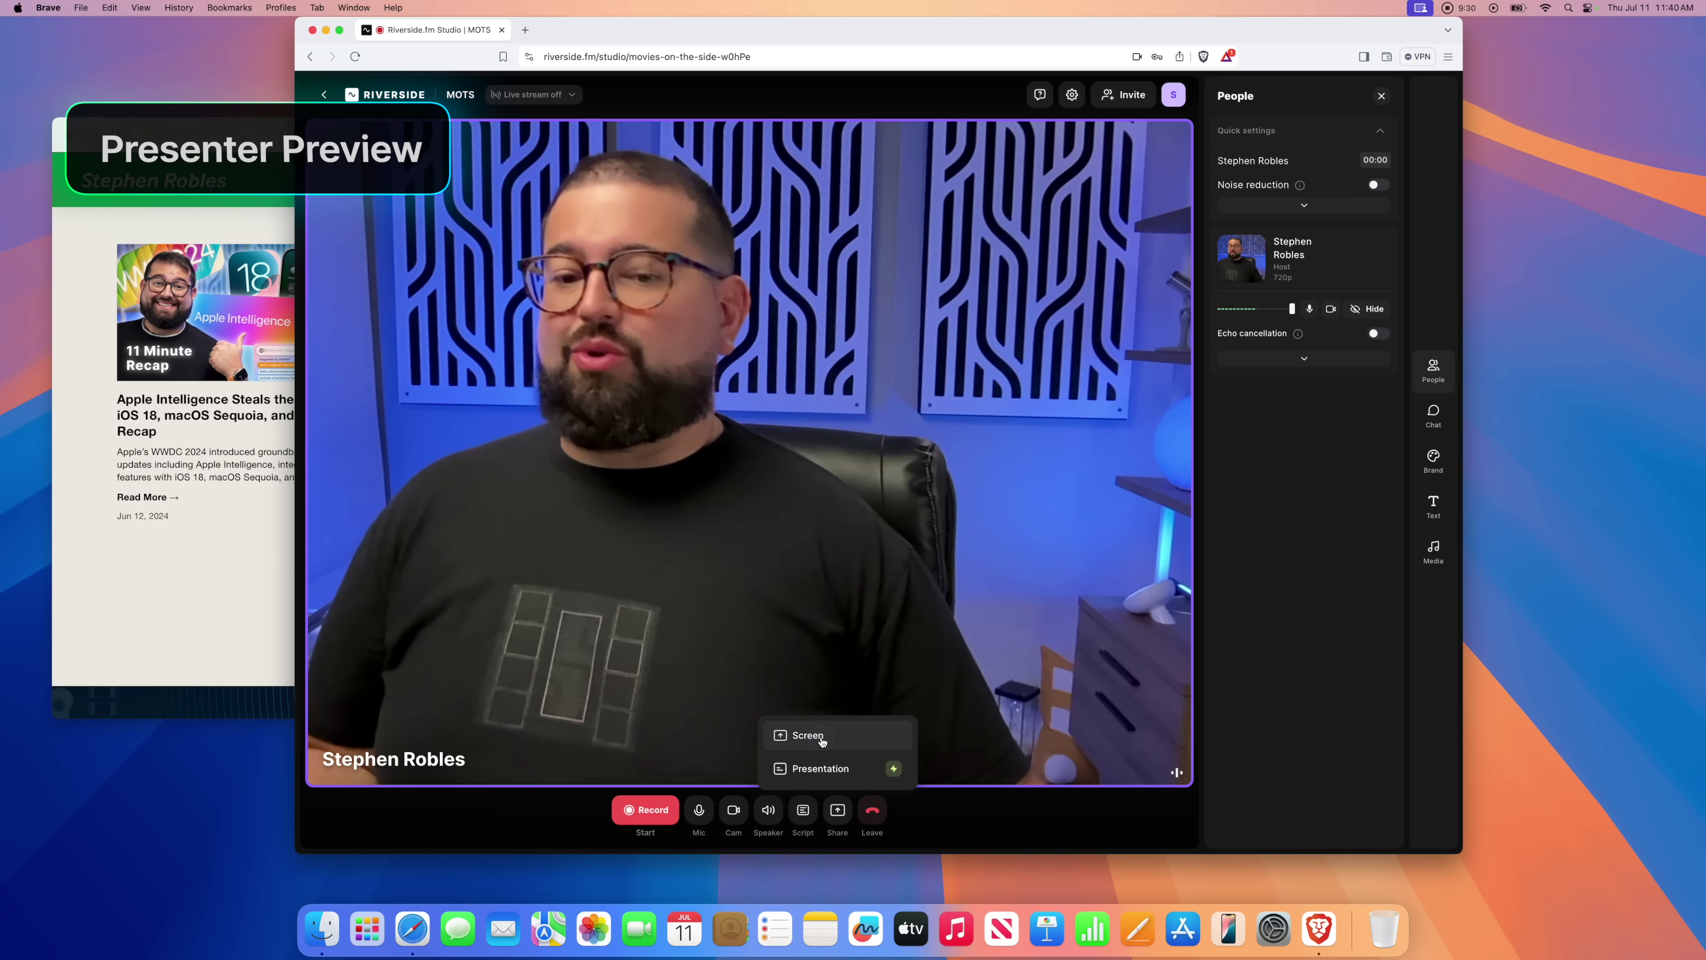
pyautogui.click(779, 734)
pyautogui.click(871, 128)
pyautogui.click(875, 202)
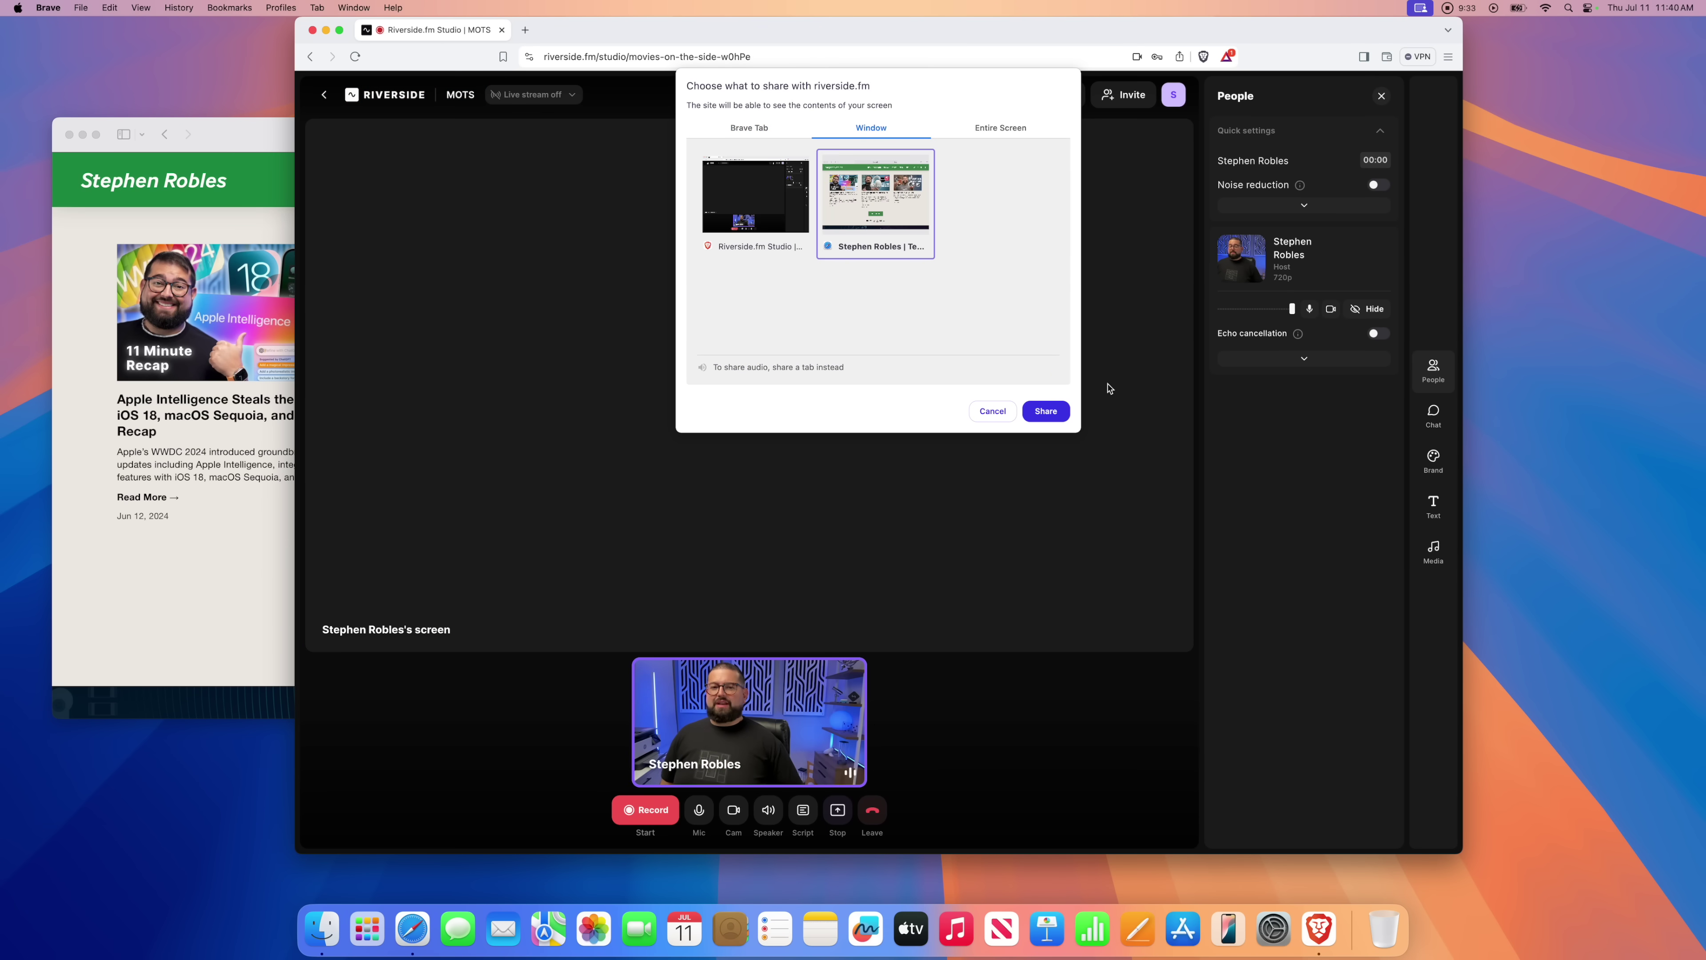
pyautogui.click(1046, 411)
# Step: Turn on Presenter Overlay from the menu-bar sharing panel, trying Small then Large
pyautogui.click(1419, 8)
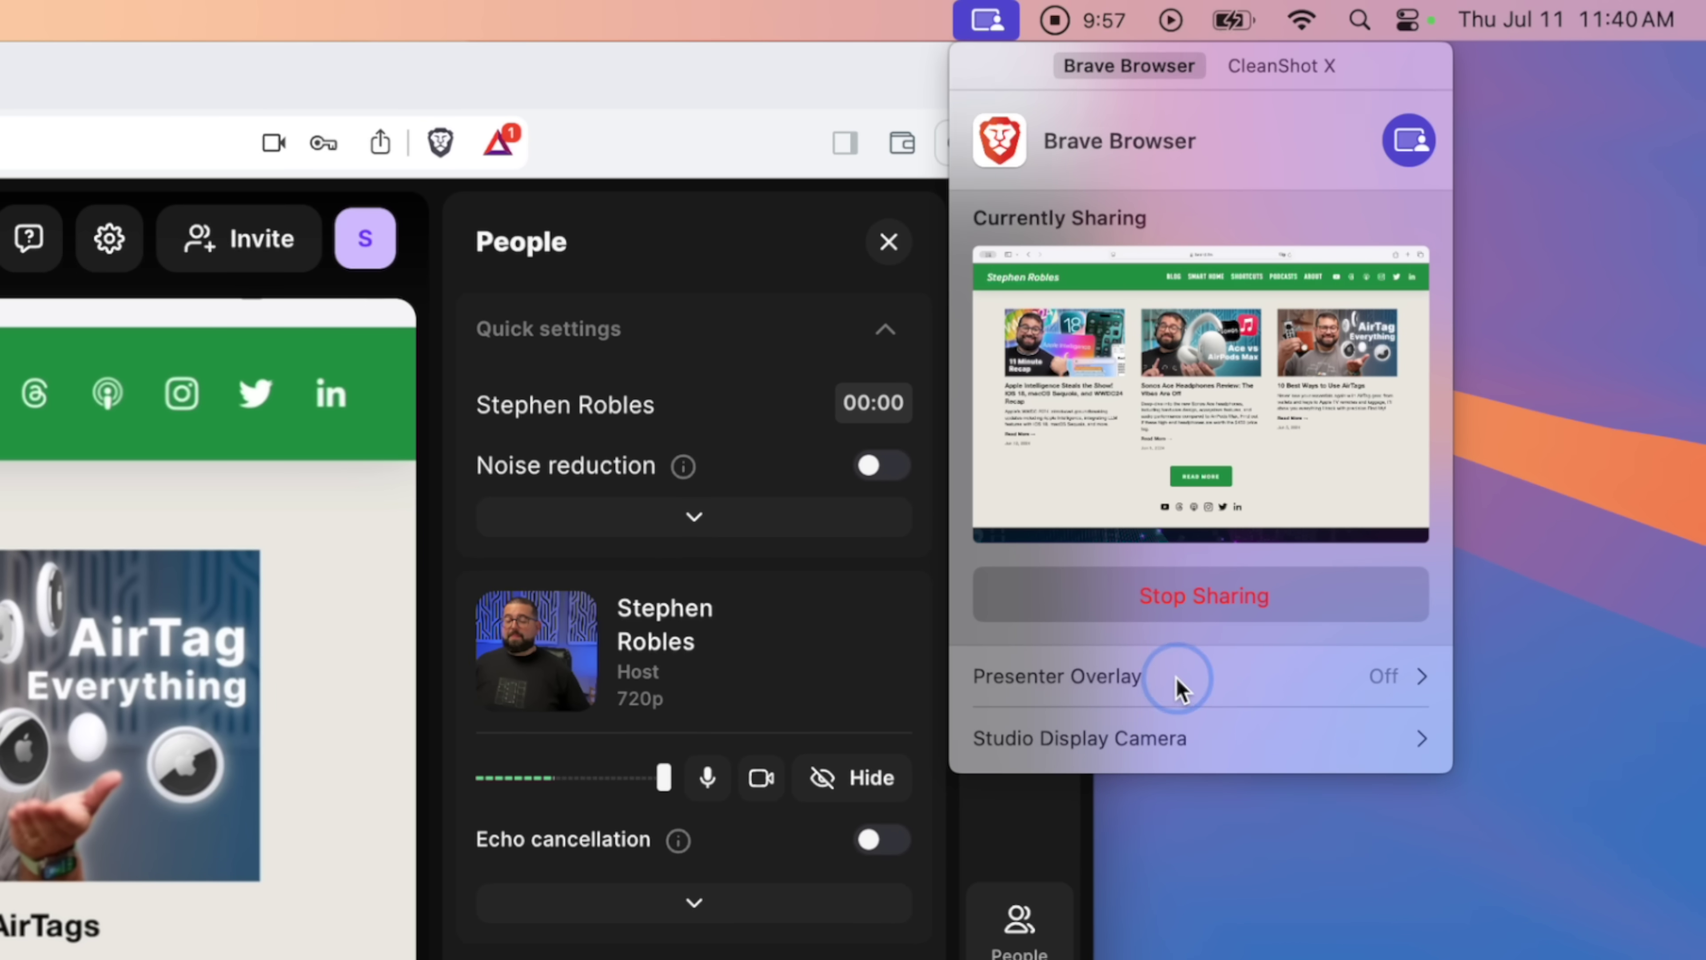
pyautogui.click(1176, 678)
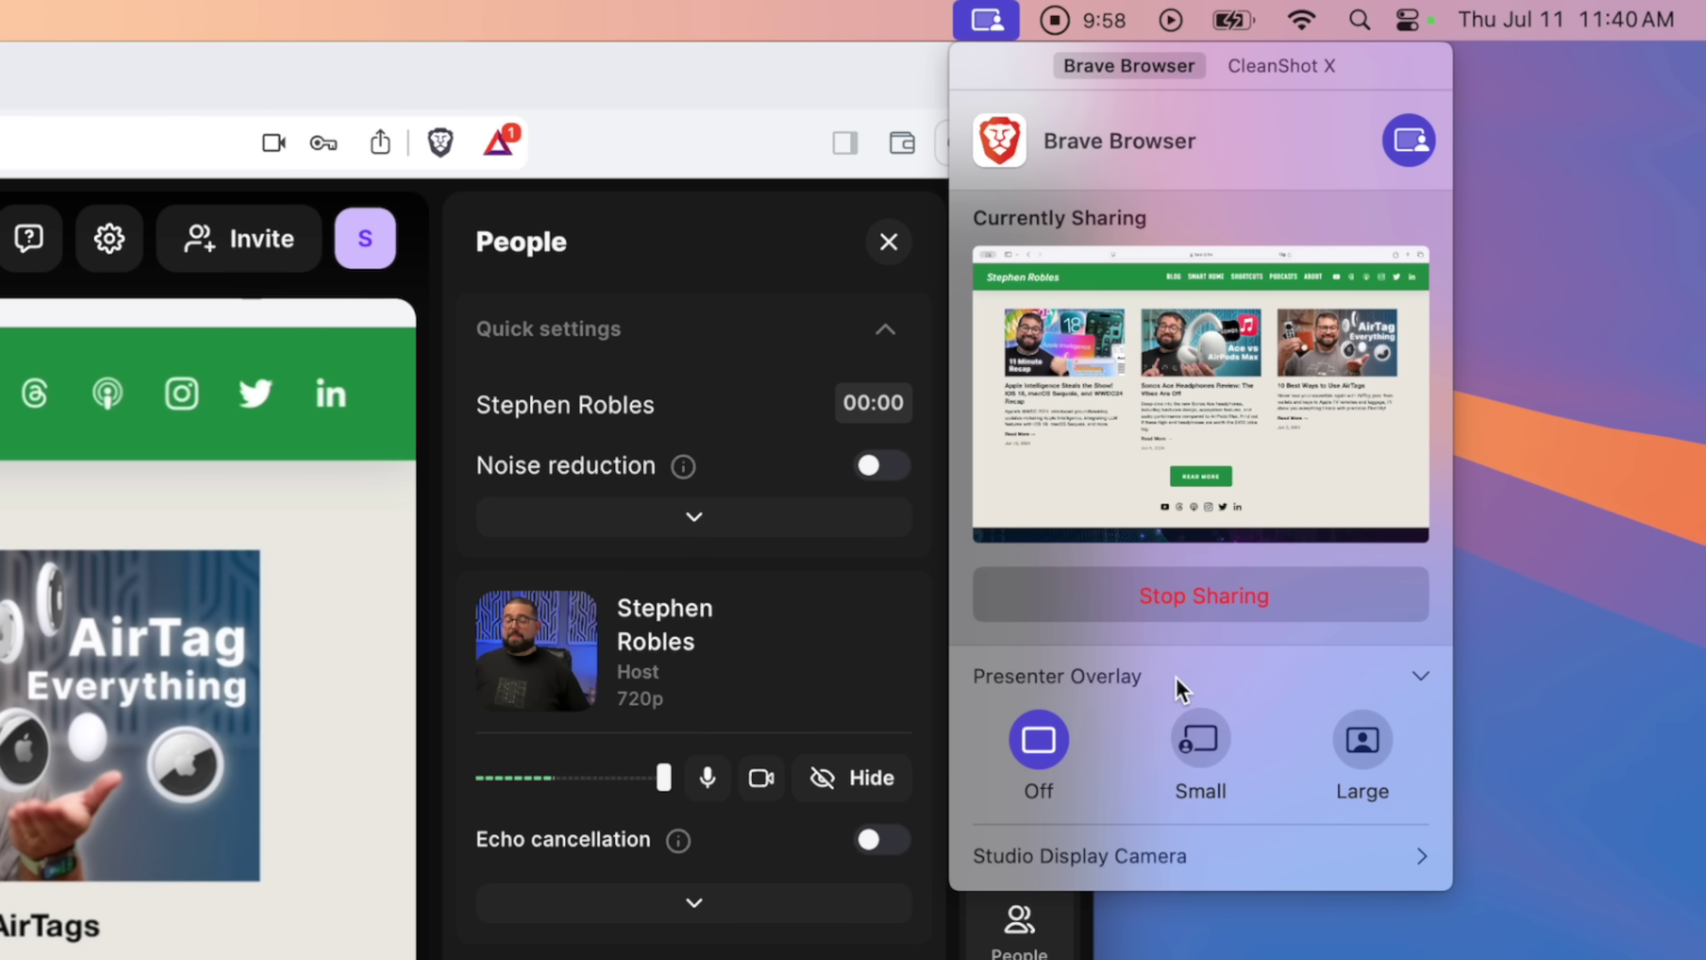
pyautogui.click(1202, 739)
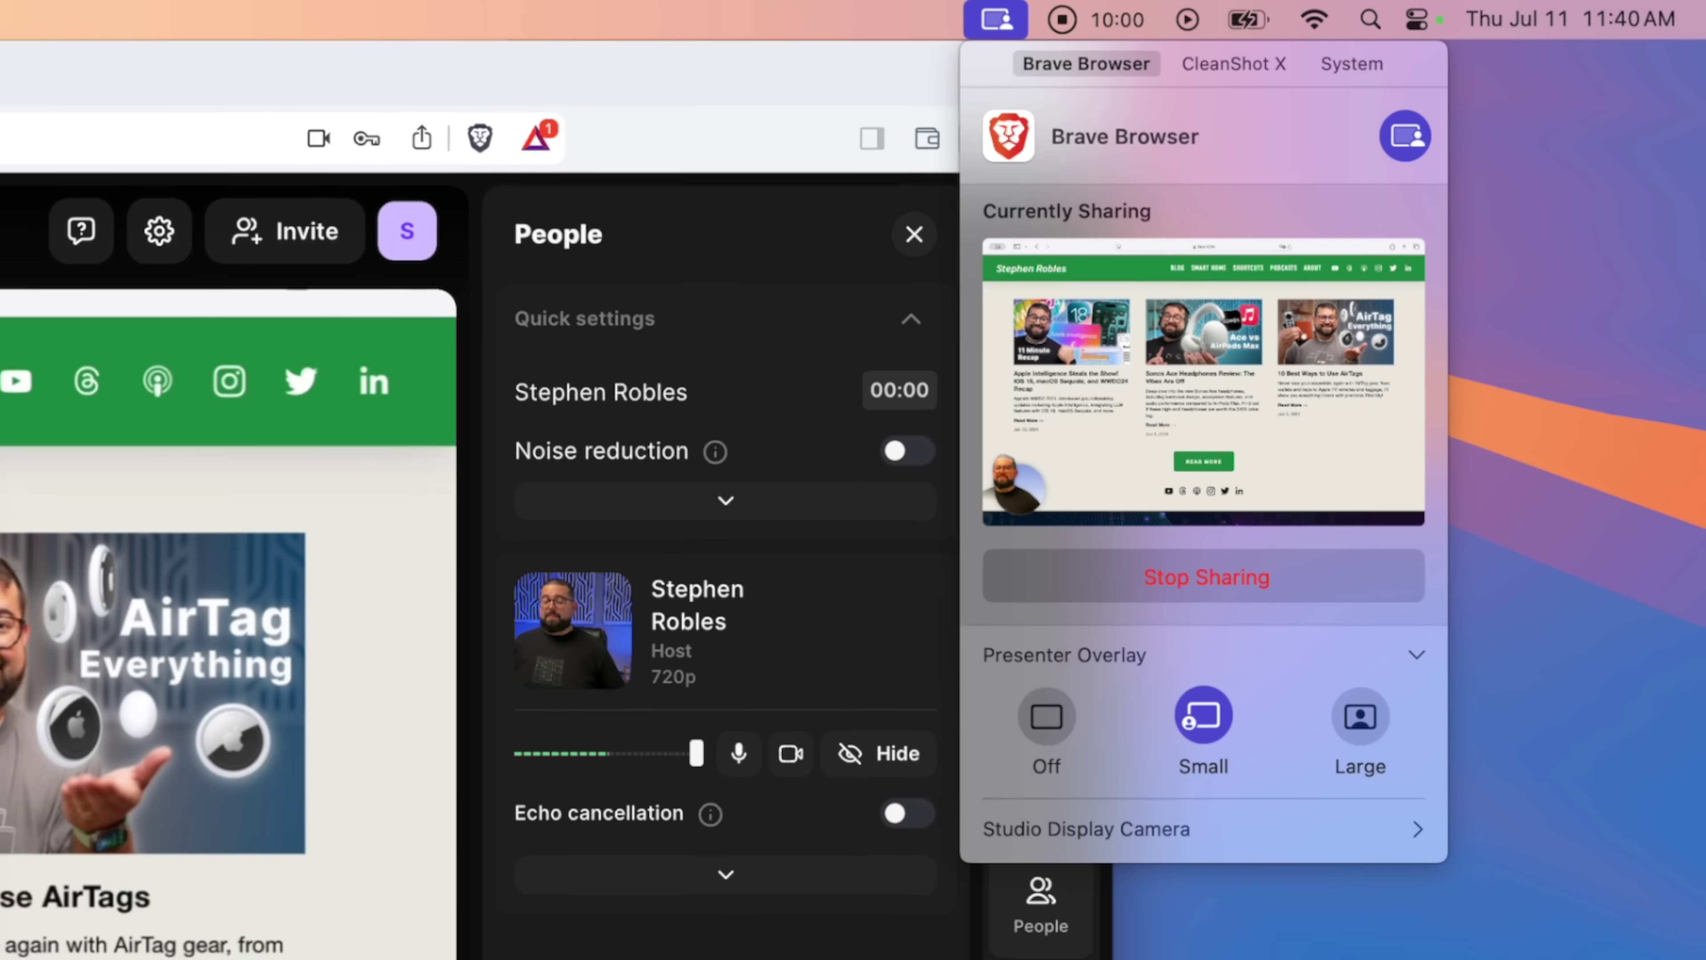
pyautogui.press('Escape')
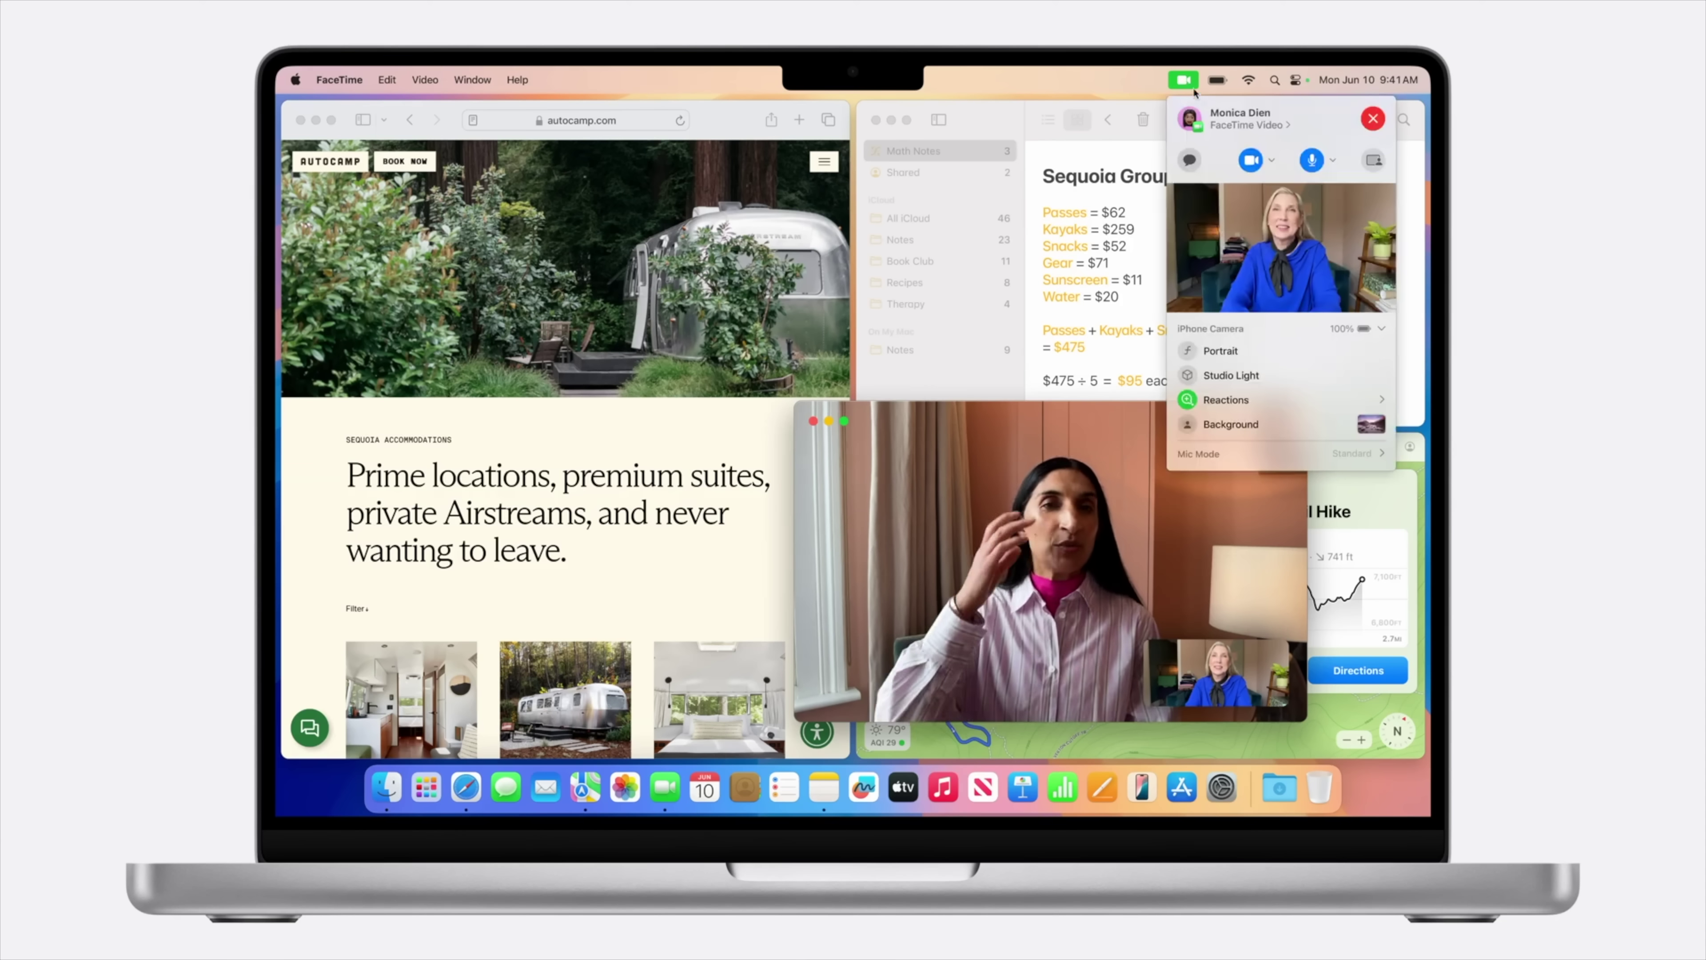
# Step: Show Brave Browser's camera video effects and pan the camera framing slightly
pyautogui.click(1373, 161)
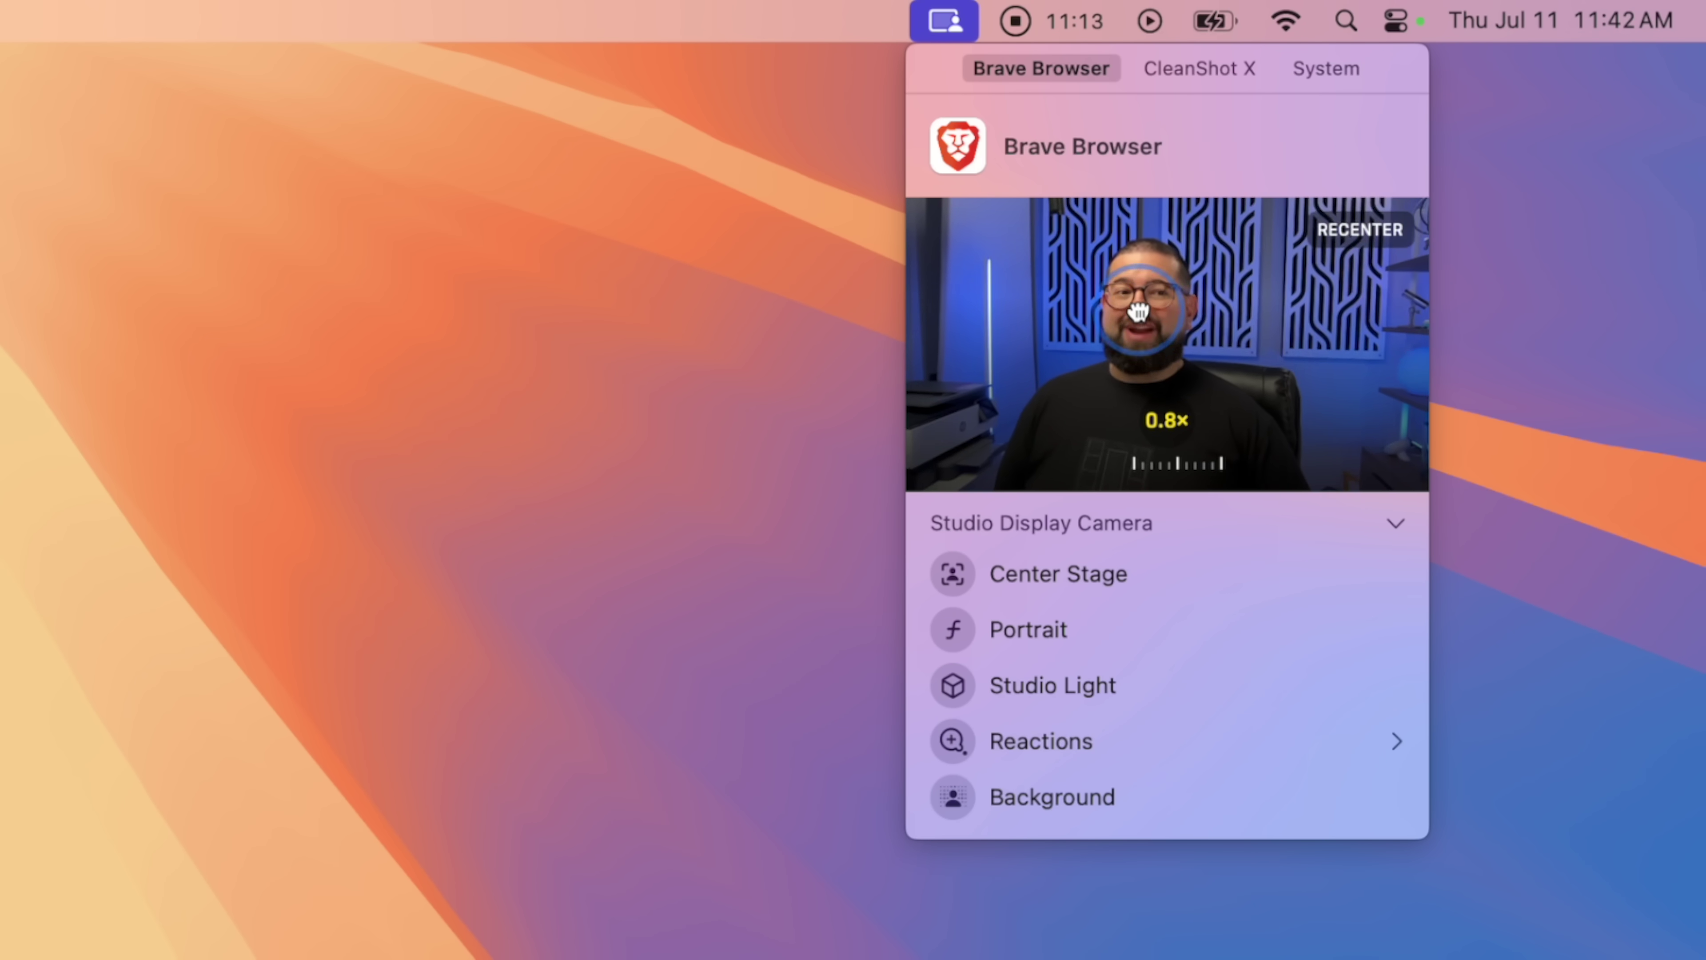
pyautogui.moveTo(1167, 307); pyautogui.dragTo(1176, 314)
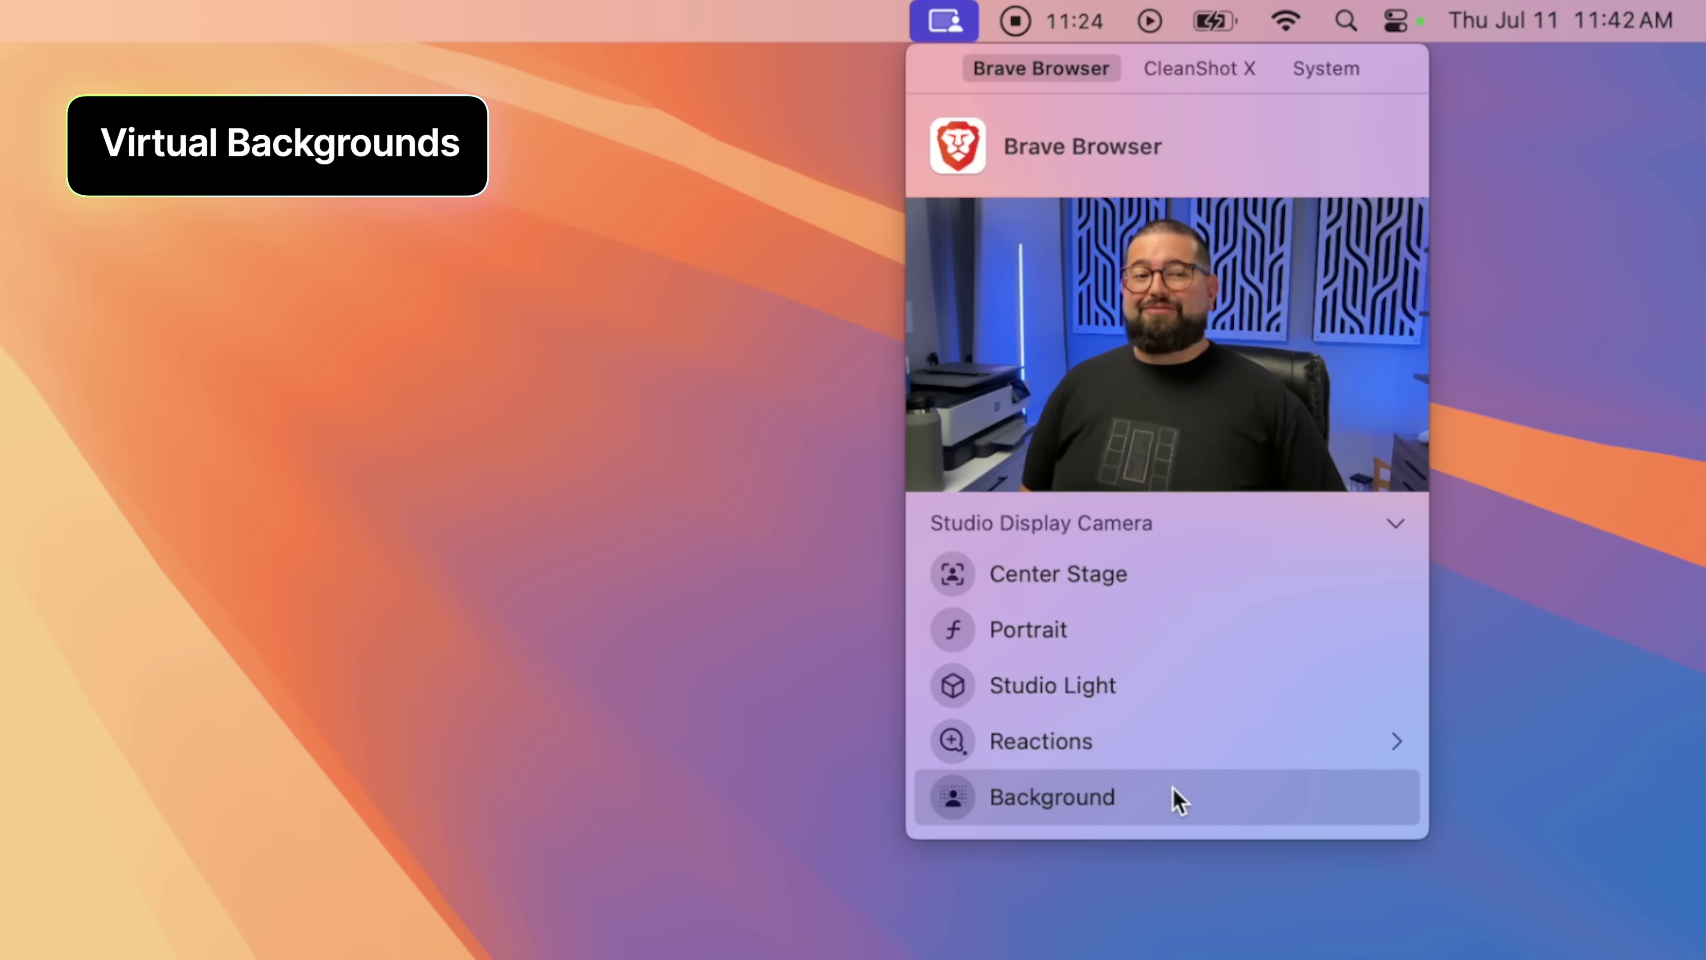
# Step: Turn on a virtual background and browse the built-in, custom and colour background choices
pyautogui.click(1155, 822)
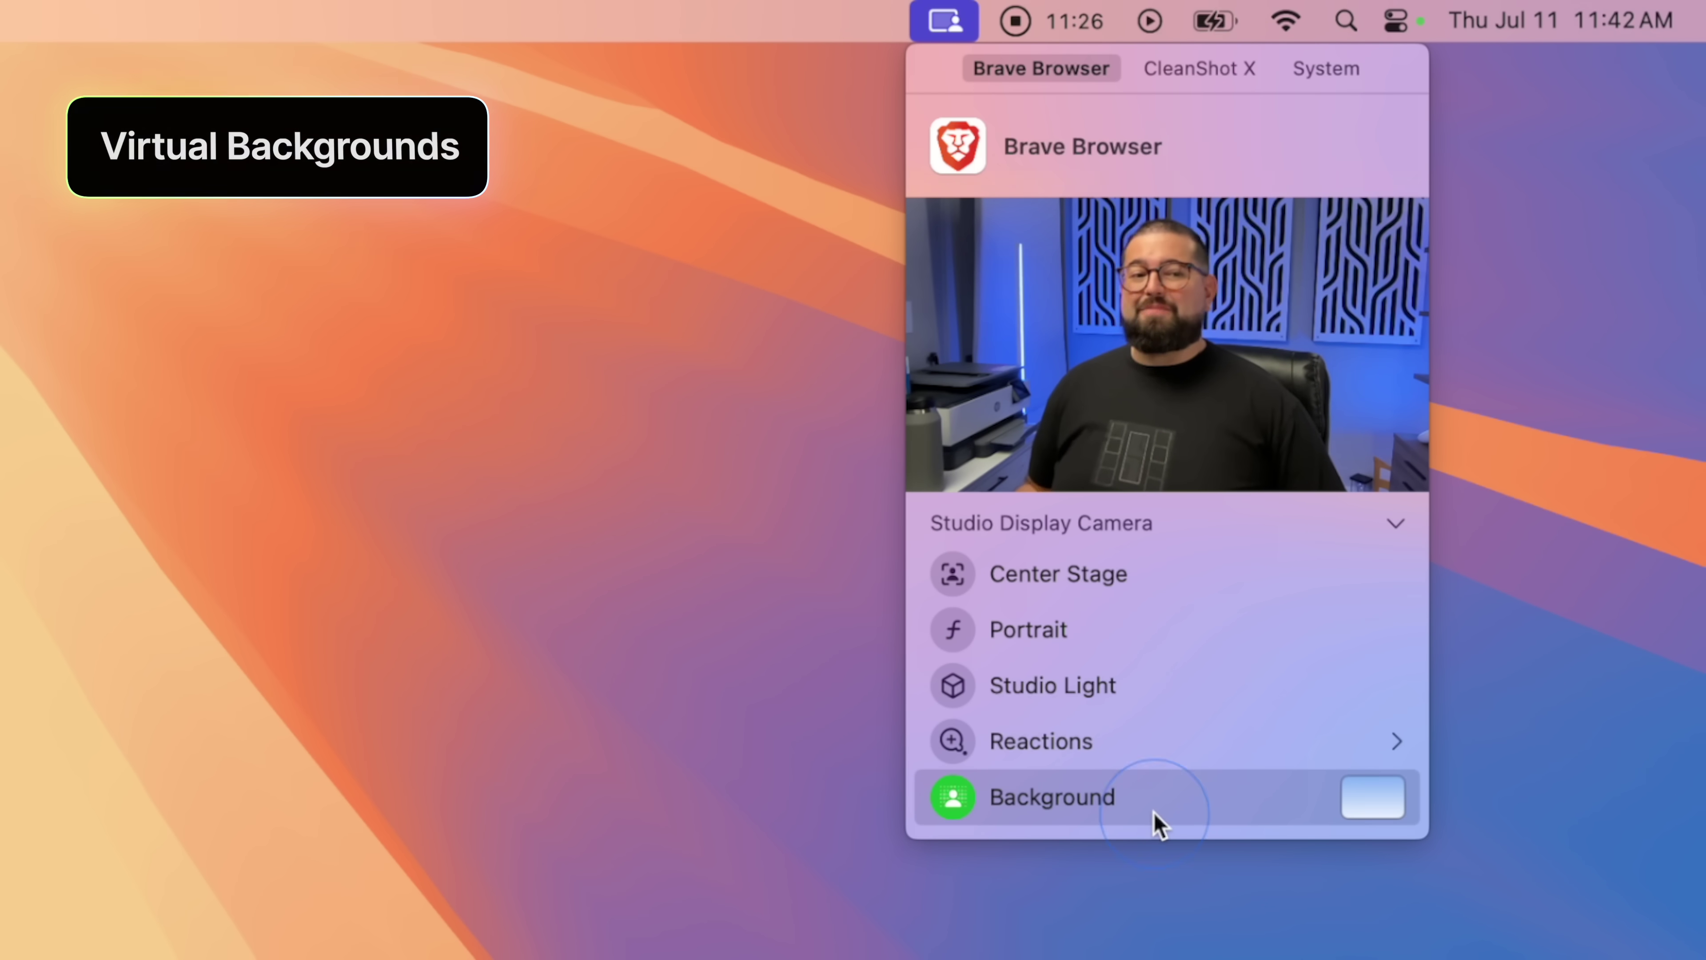
pyautogui.click(1384, 802)
pyautogui.click(1337, 192)
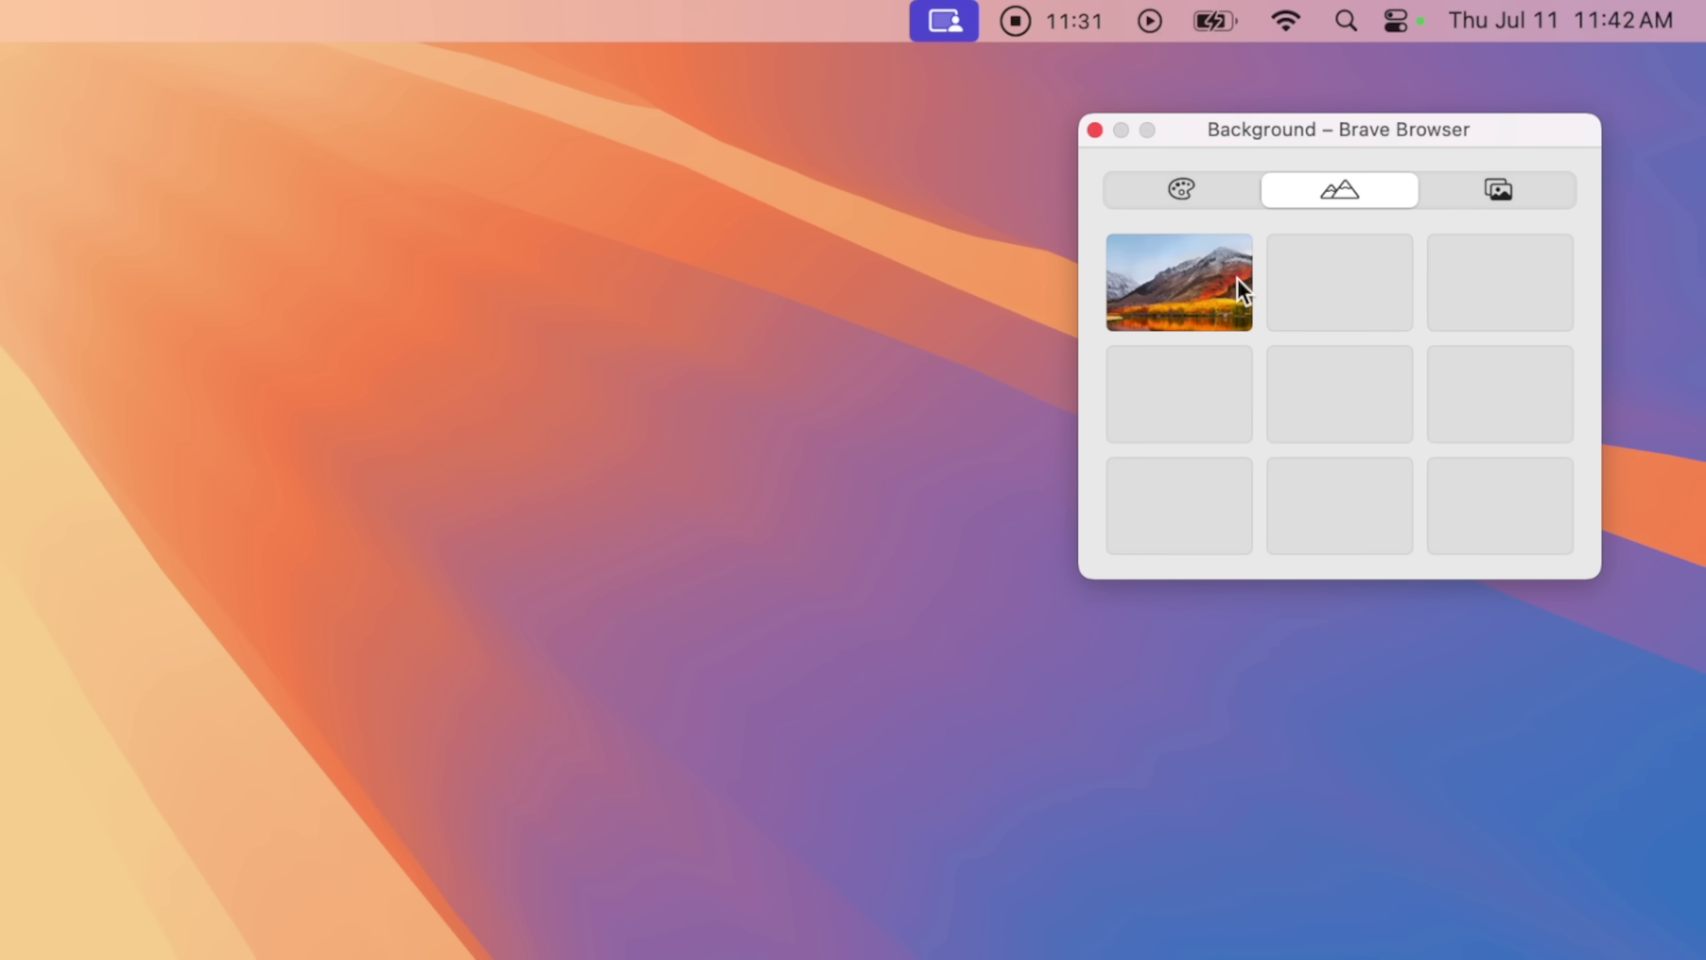
pyautogui.click(1462, 196)
pyautogui.click(1352, 201)
pyautogui.click(1182, 195)
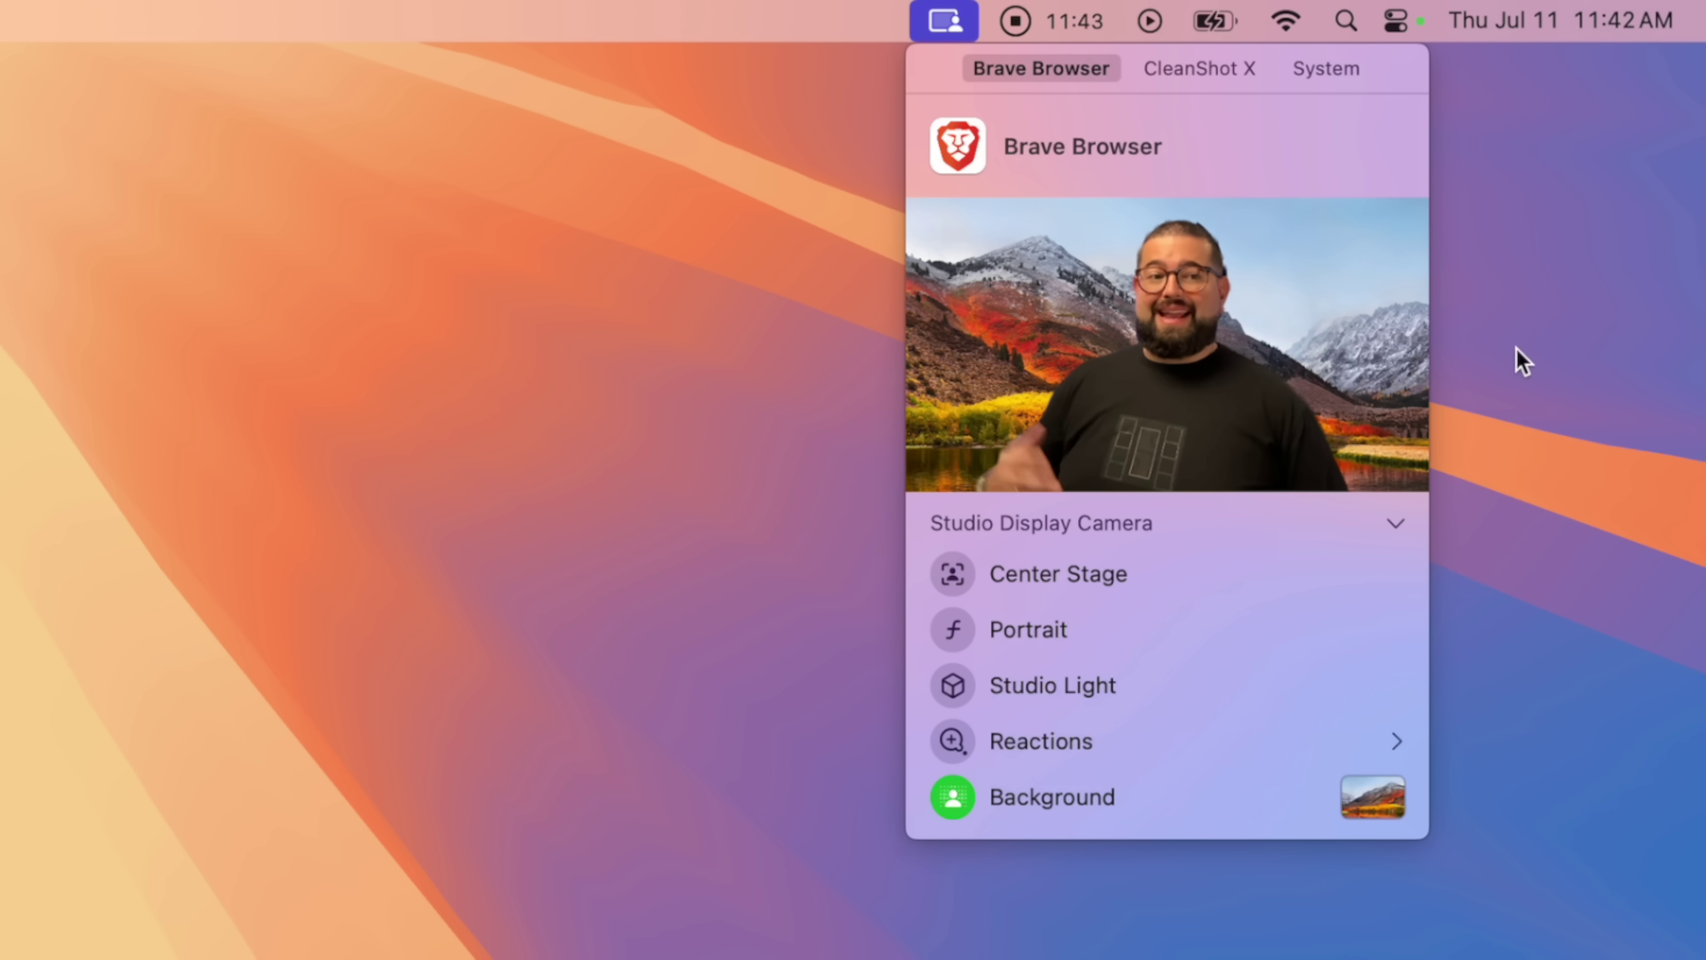
# Step: Zoom the camera framing to 1.1× and pan to recentre the person
pyautogui.moveTo(1278, 403)
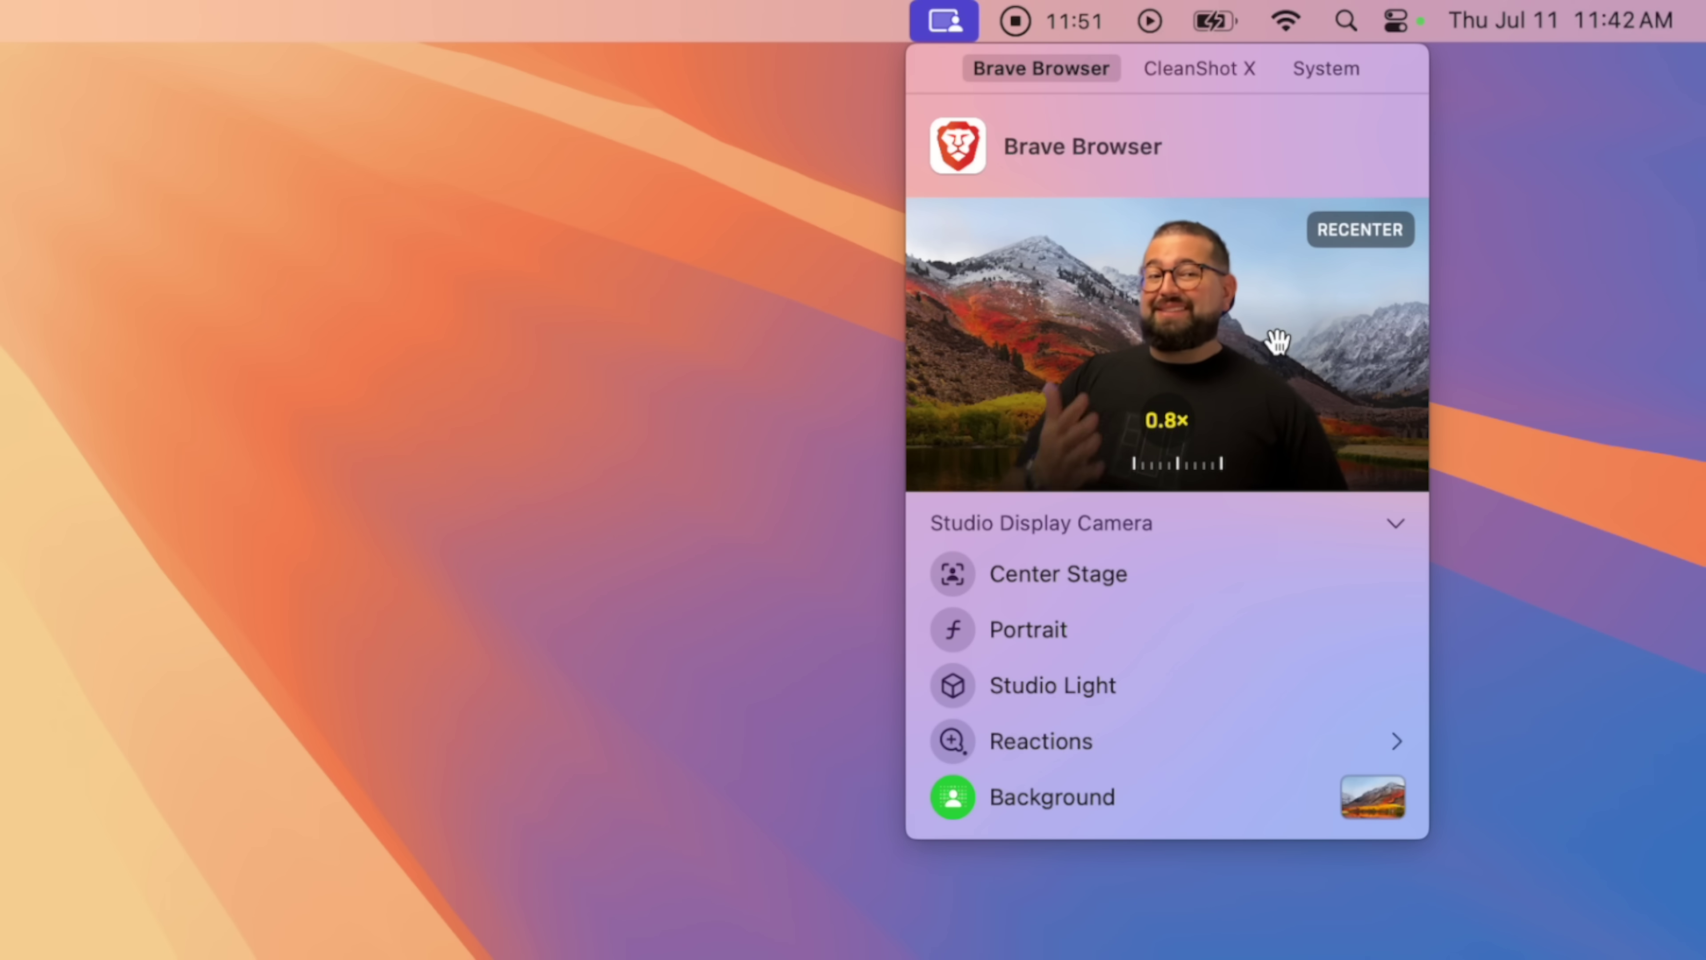
pyautogui.click(1141, 477)
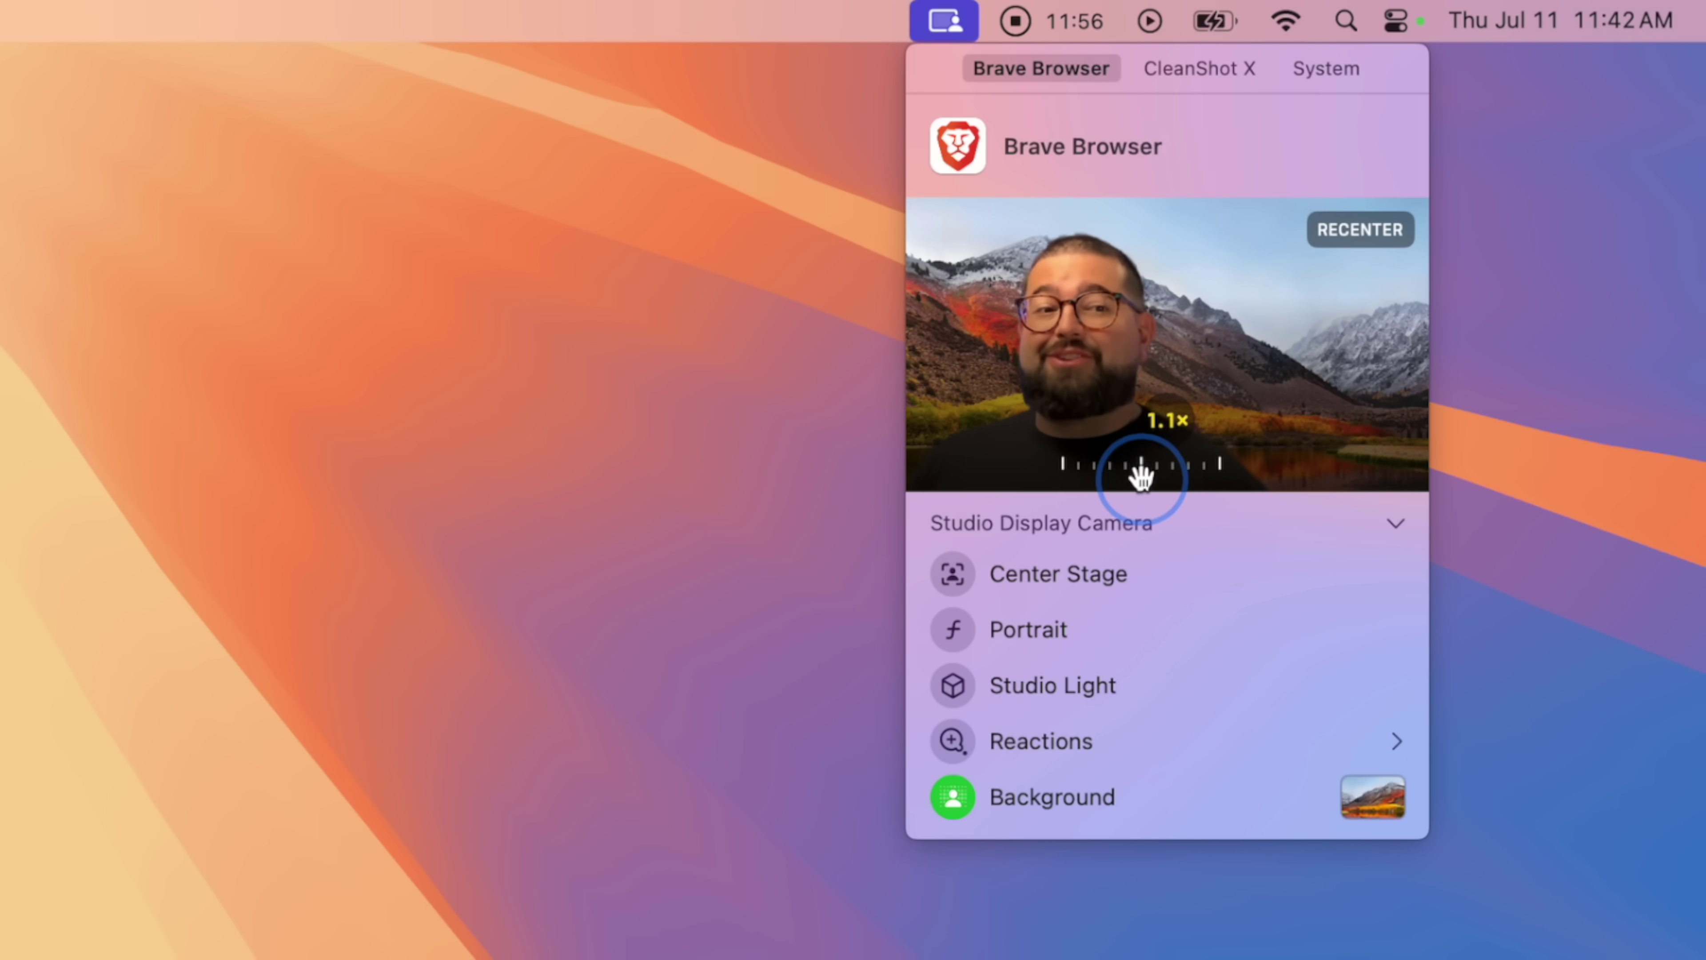
pyautogui.moveTo(1100, 342); pyautogui.dragTo(1183, 311)
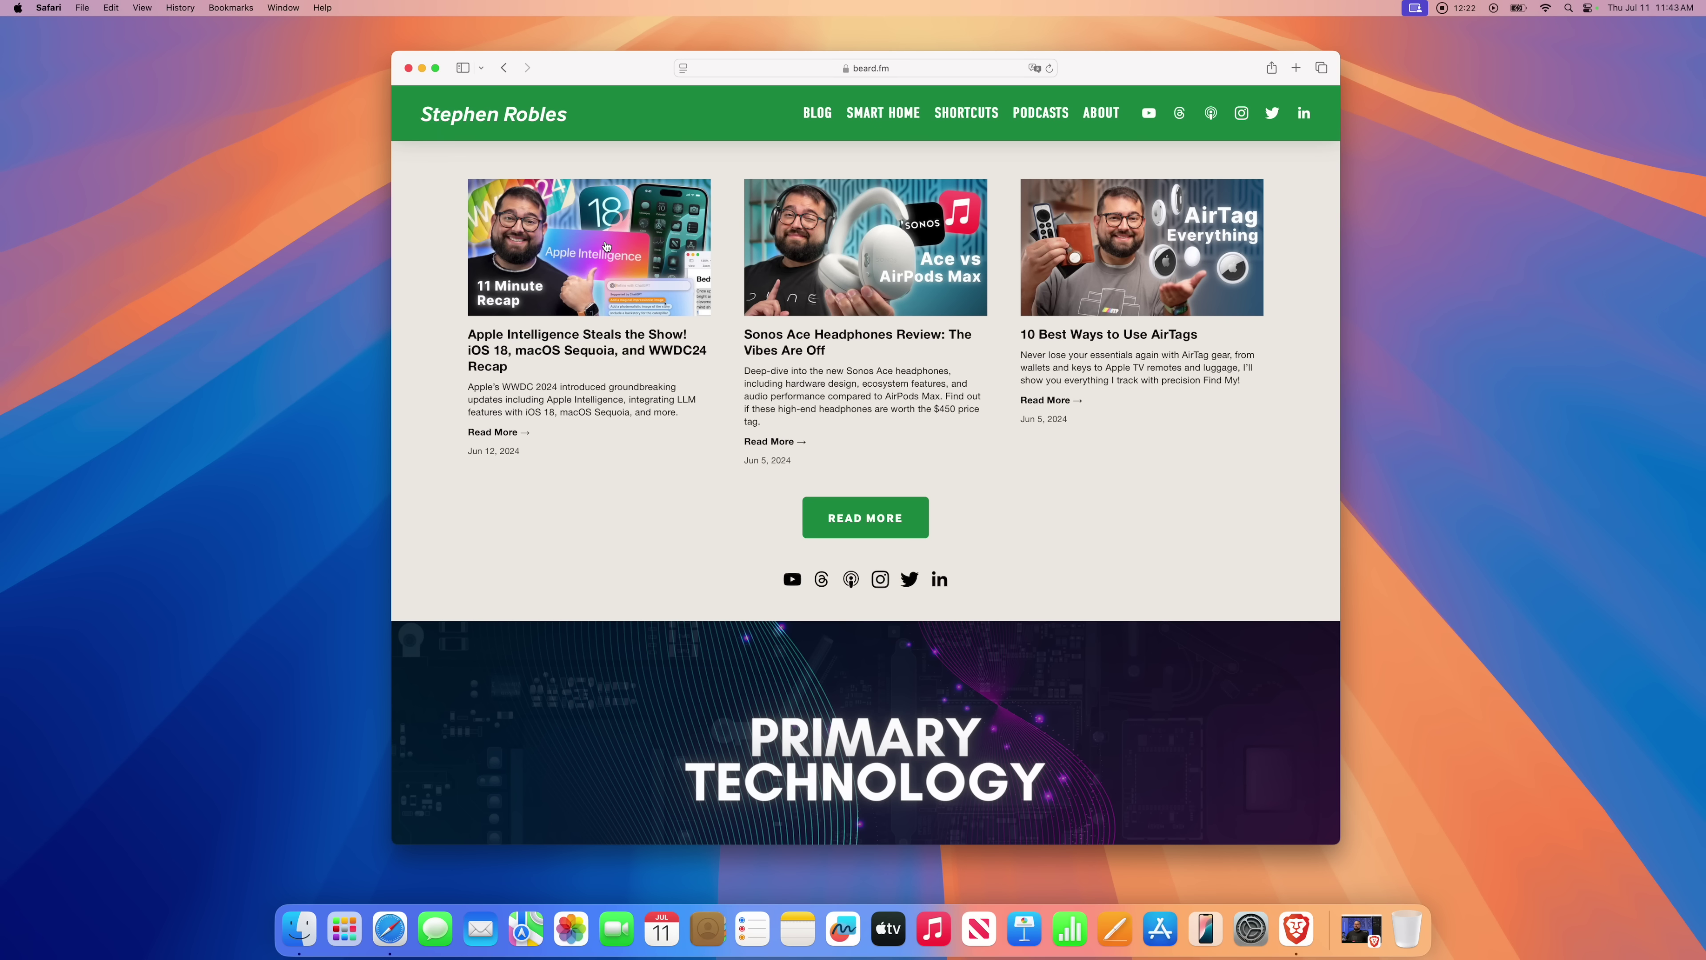
# Step: Open the Apple Intelligence blog post, play its video, and watch it in Video Viewer
pyautogui.click(606, 247)
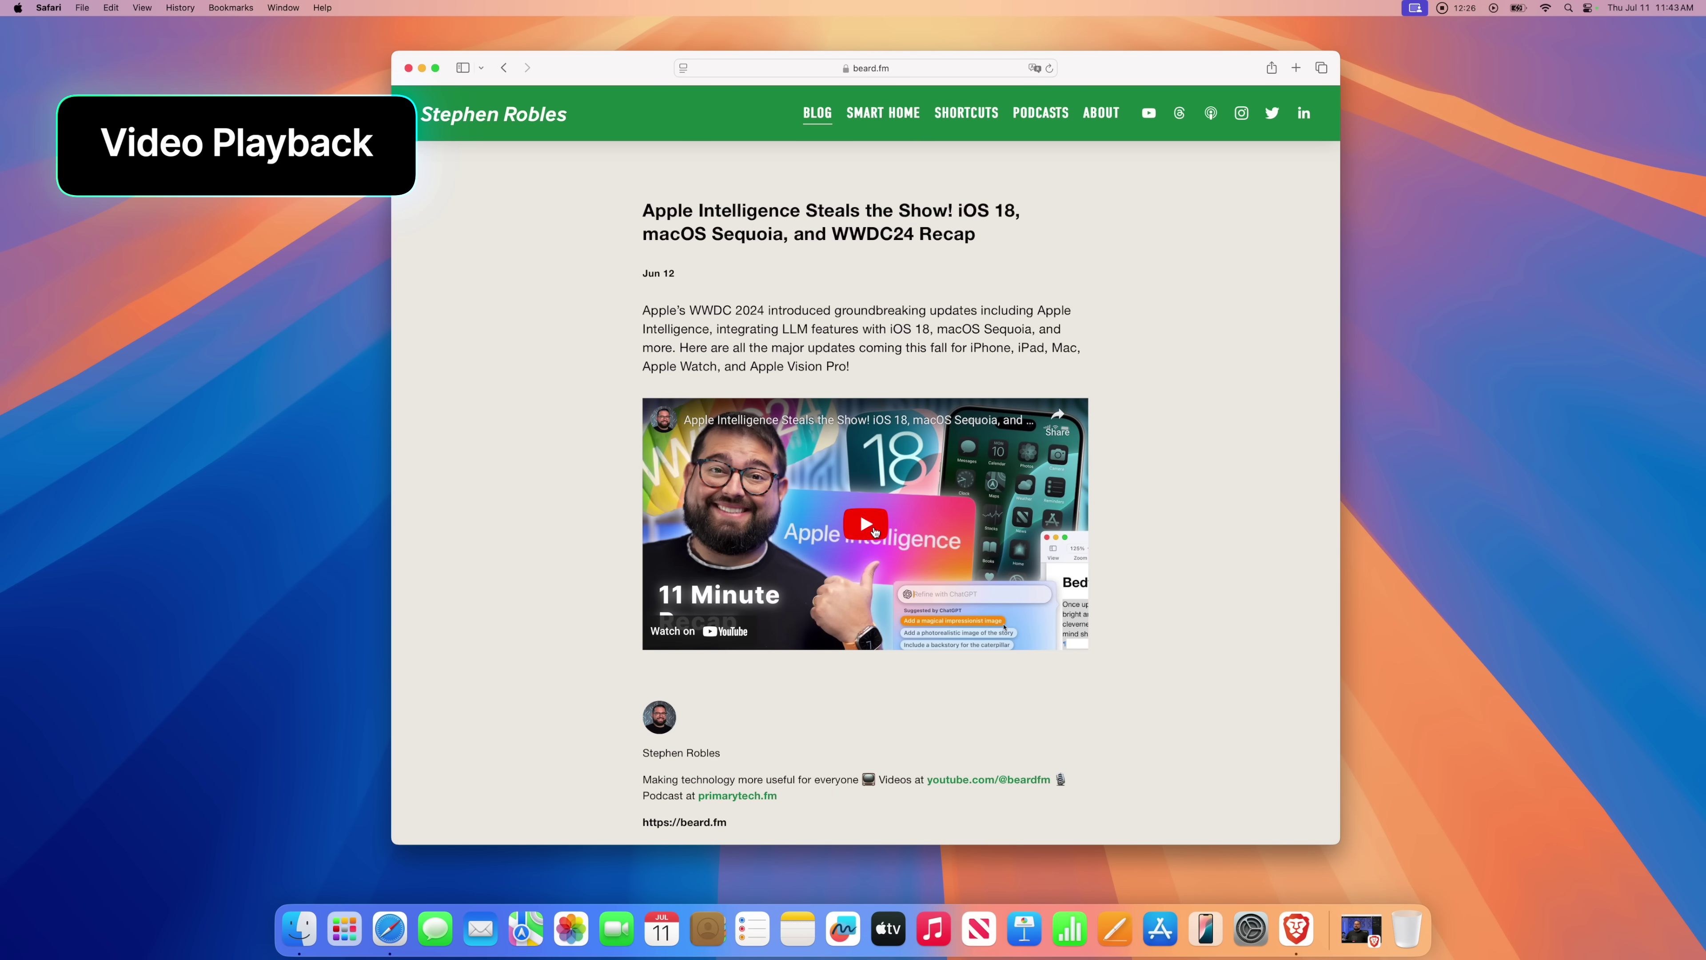
pyautogui.click(875, 531)
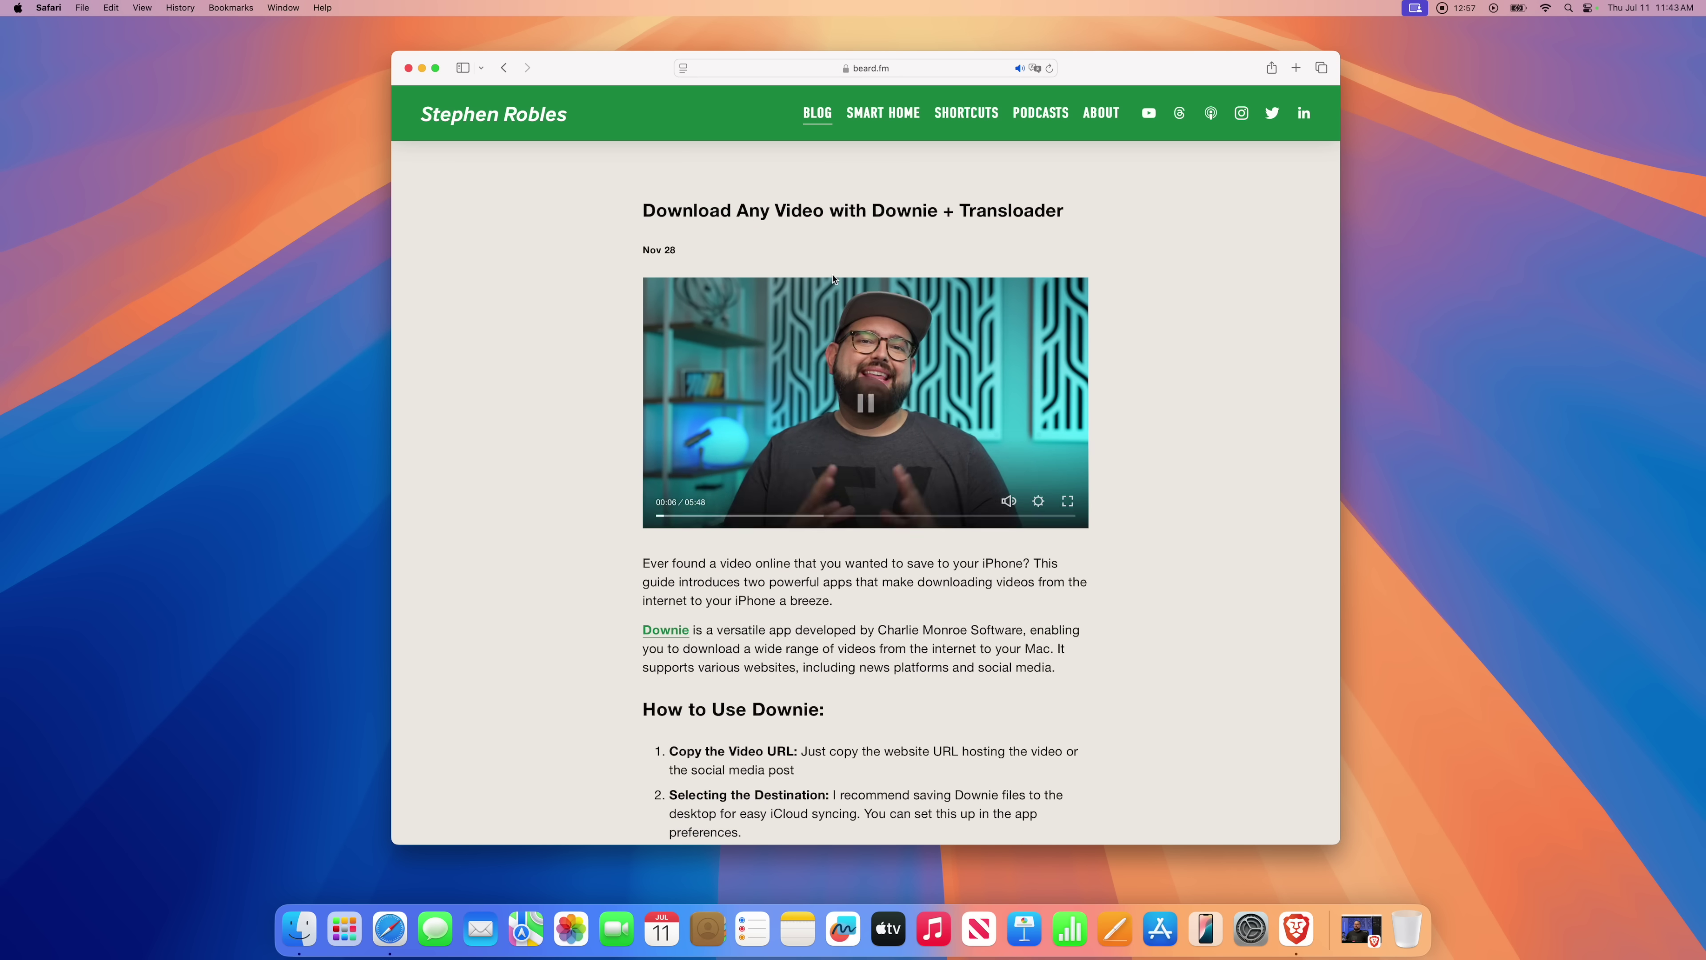
pyautogui.click(684, 67)
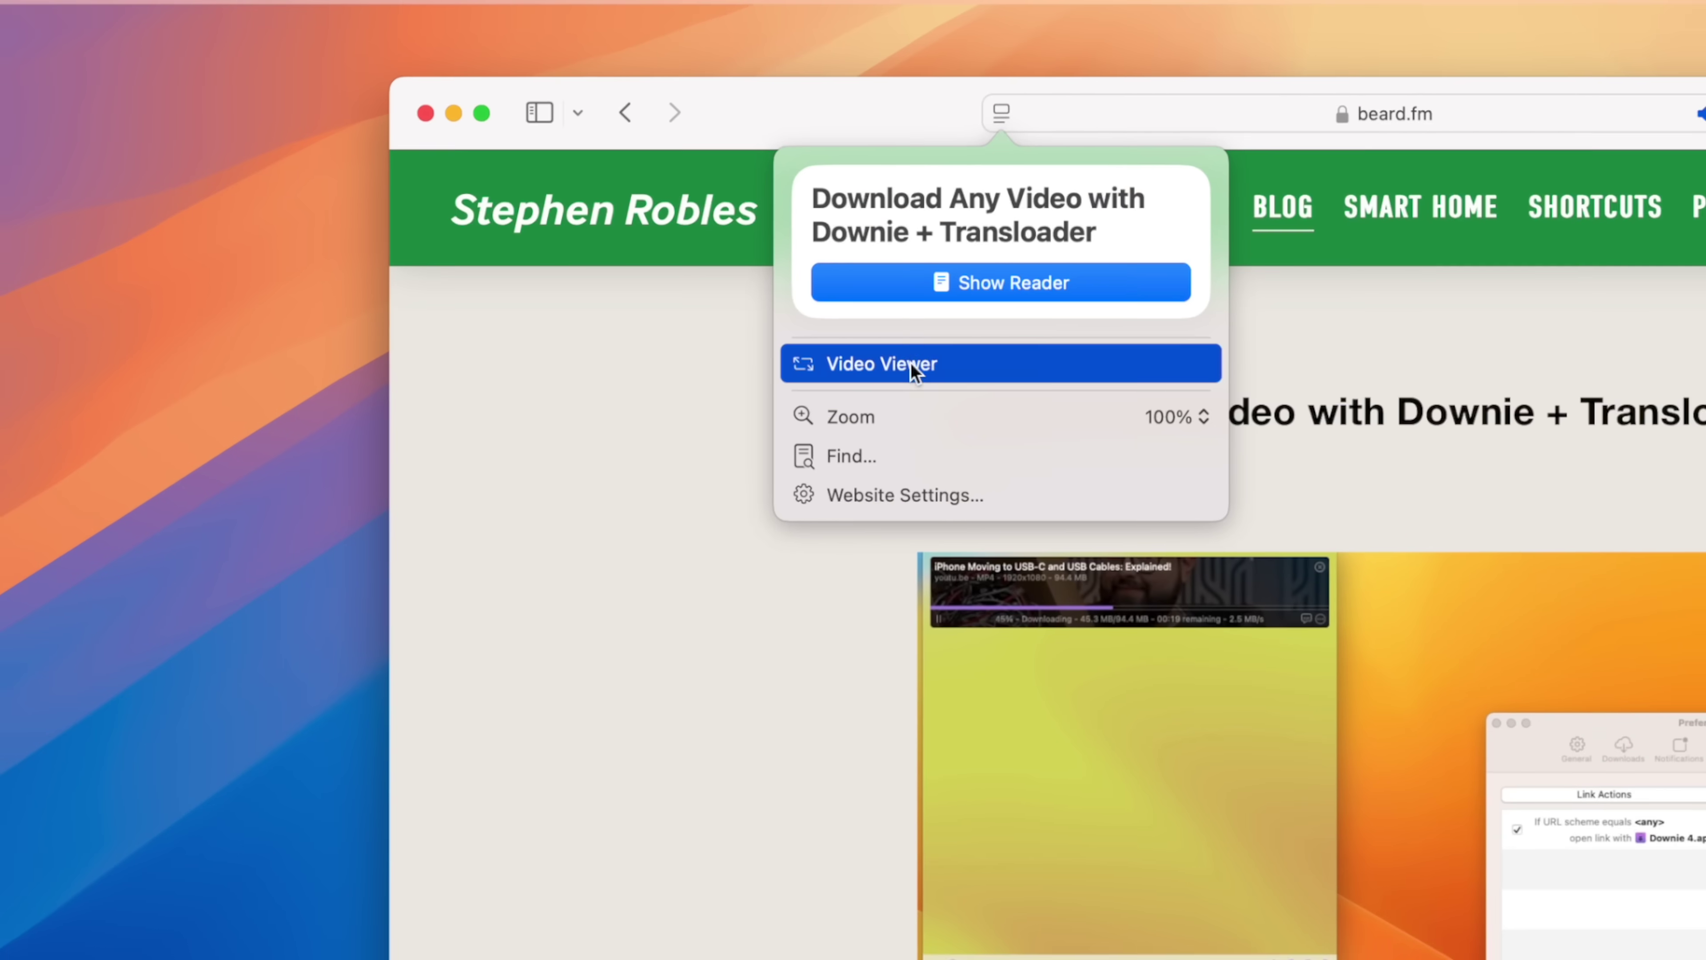
pyautogui.click(952, 367)
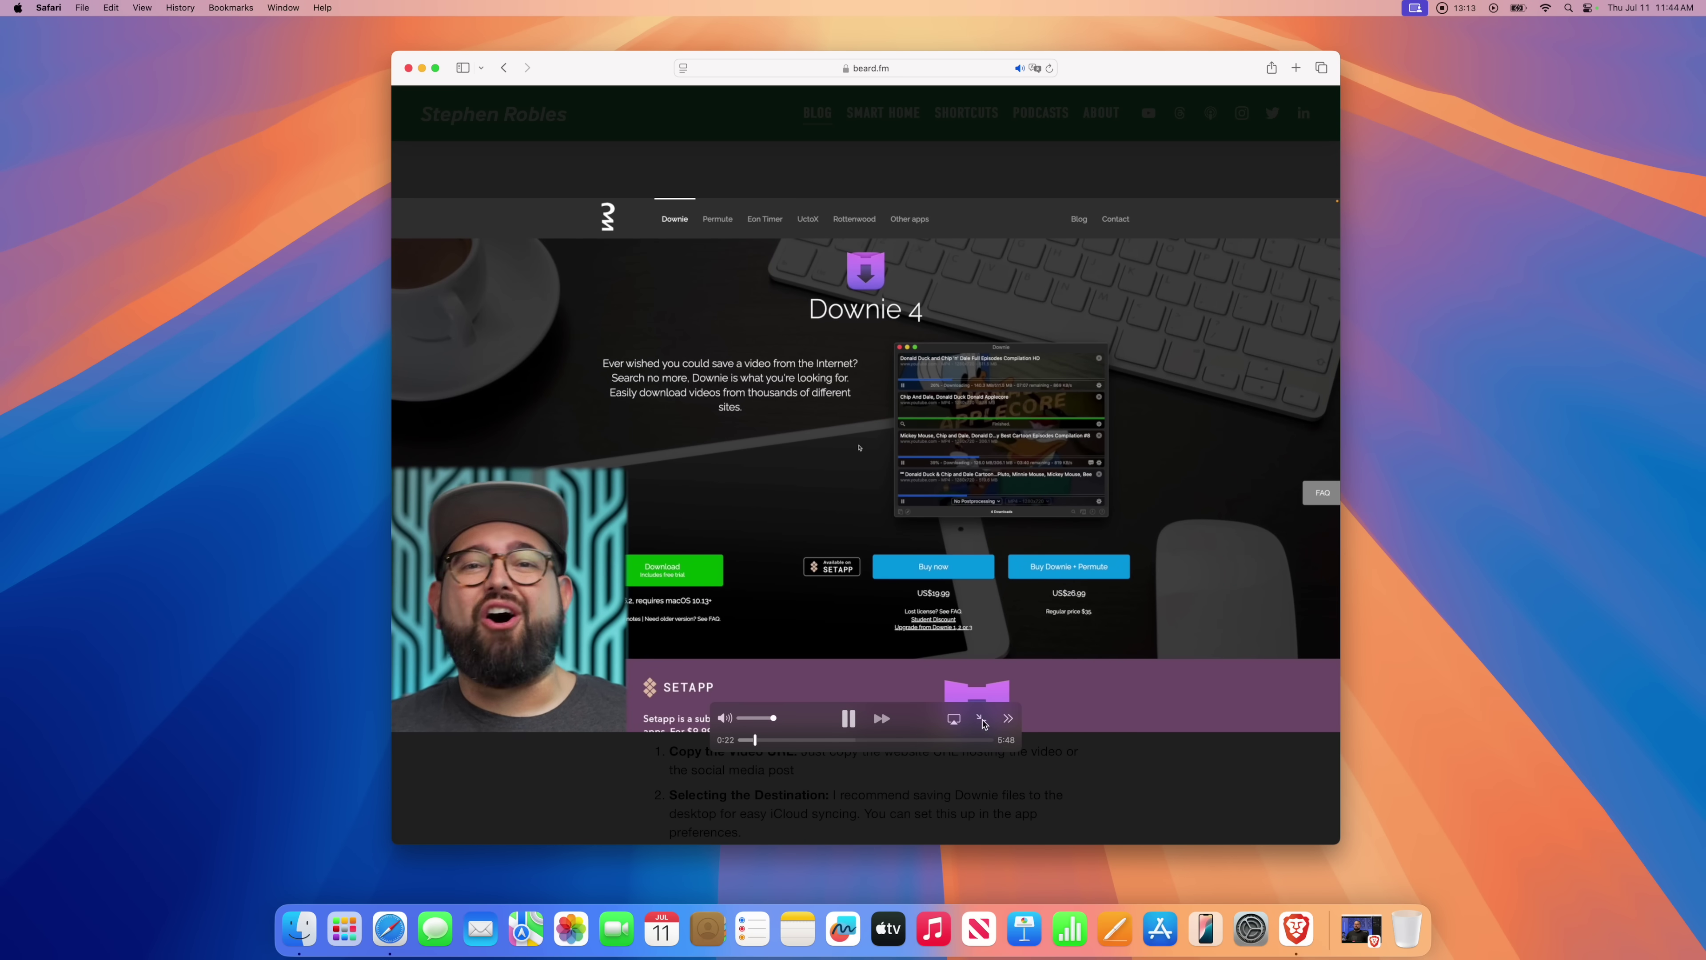
# Step: Float the video in picture in picture, move it between corners, and send it back
pyautogui.click(1008, 718)
pyautogui.moveTo(1035, 739)
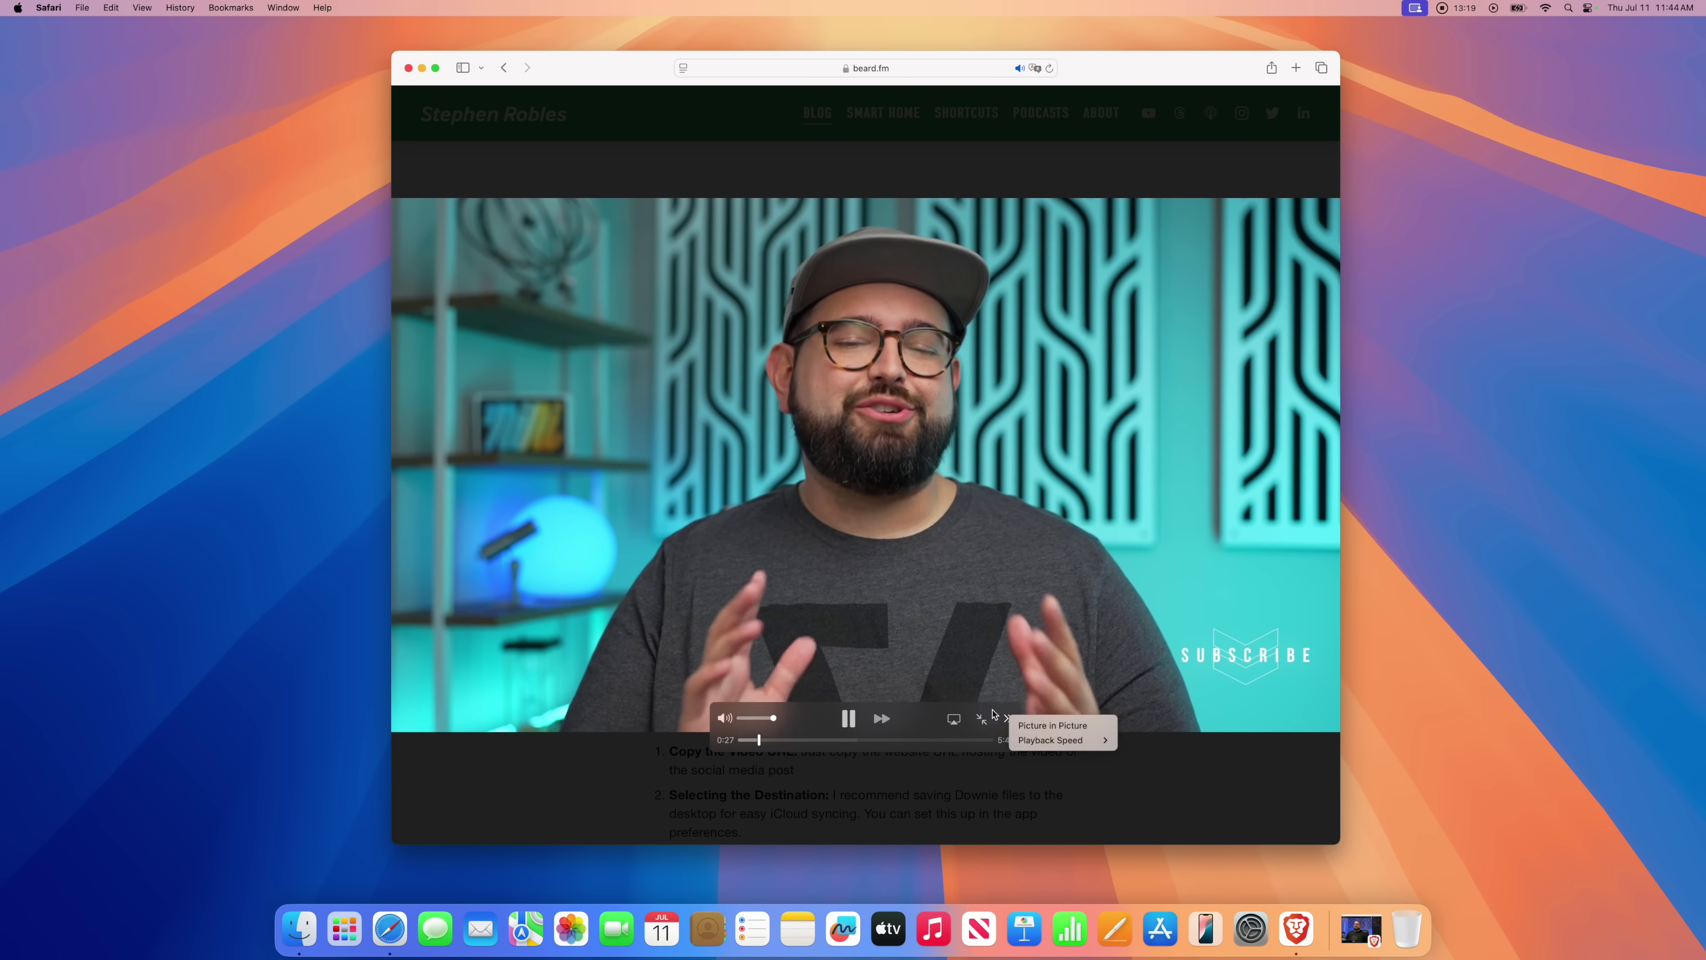
pyautogui.click(1009, 695)
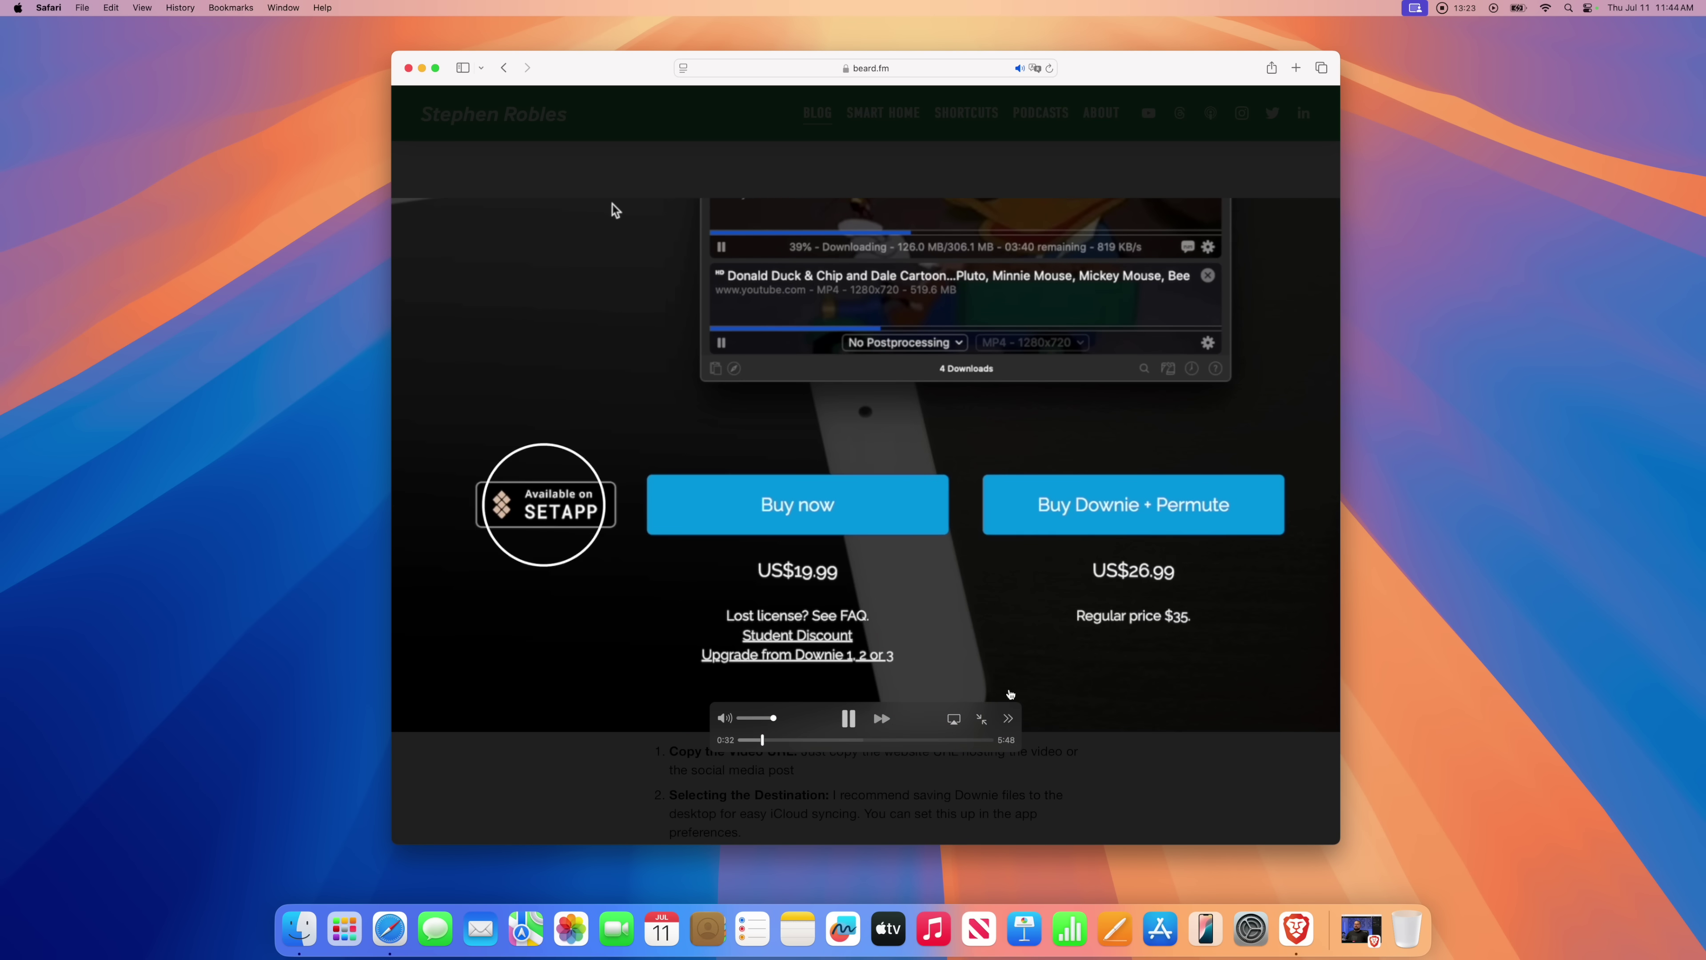
pyautogui.click(1008, 718)
pyautogui.click(1039, 728)
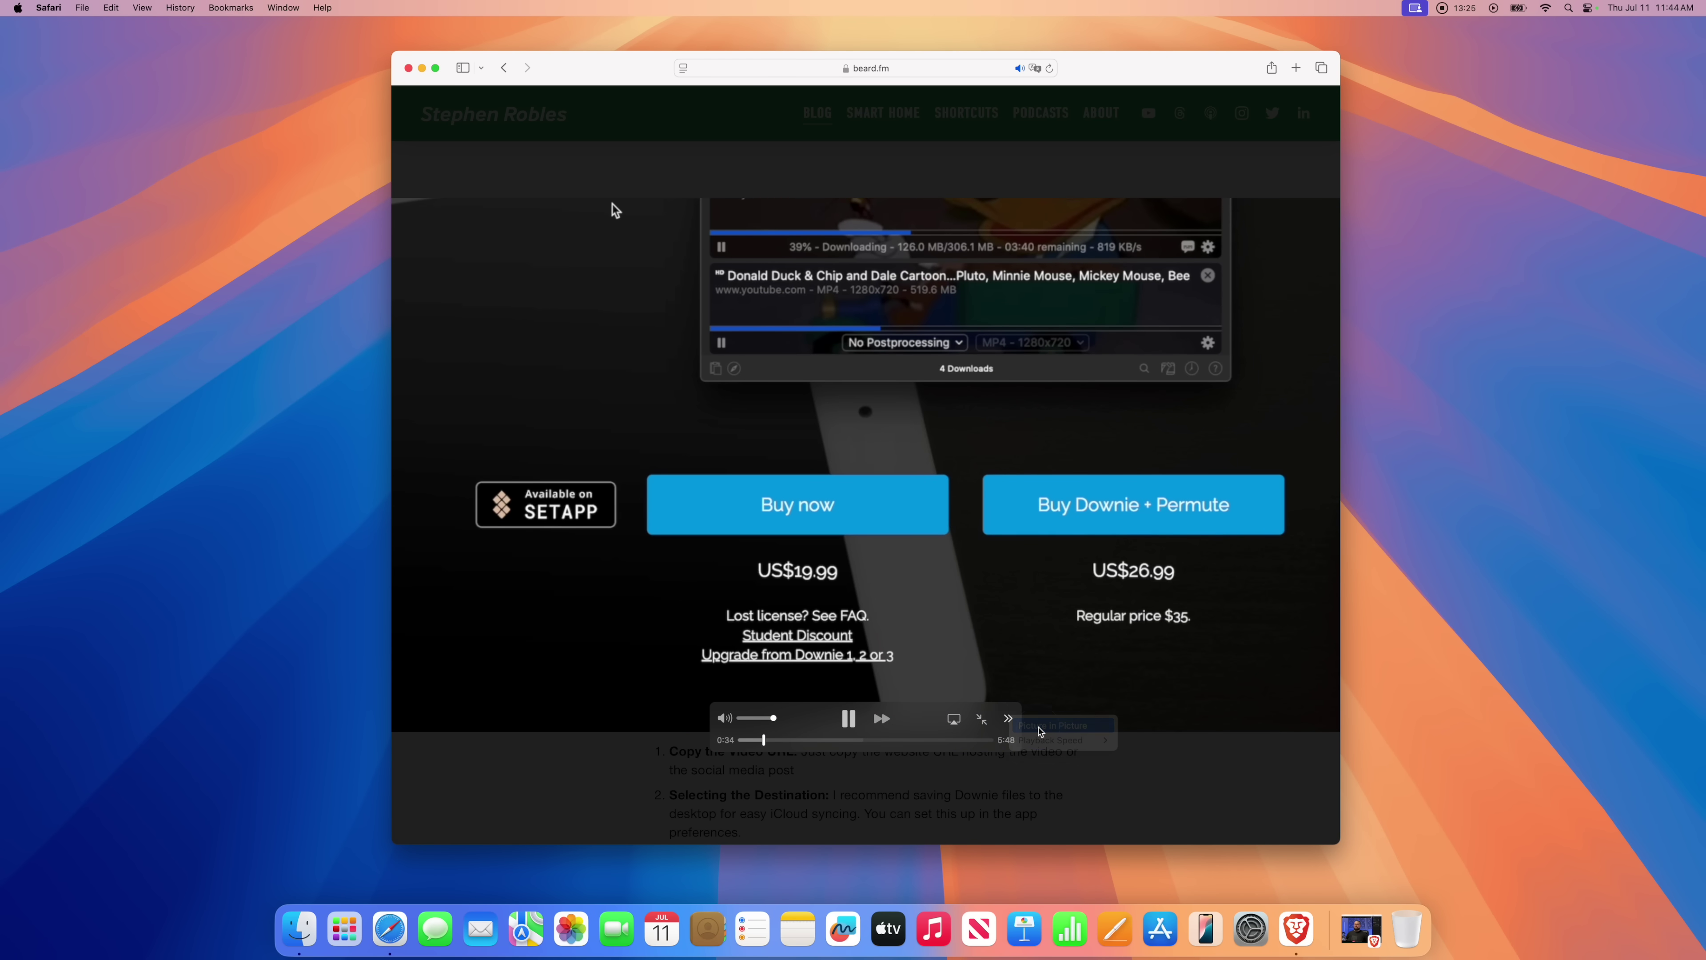
pyautogui.moveTo(1219, 67); pyautogui.dragTo(949, 72)
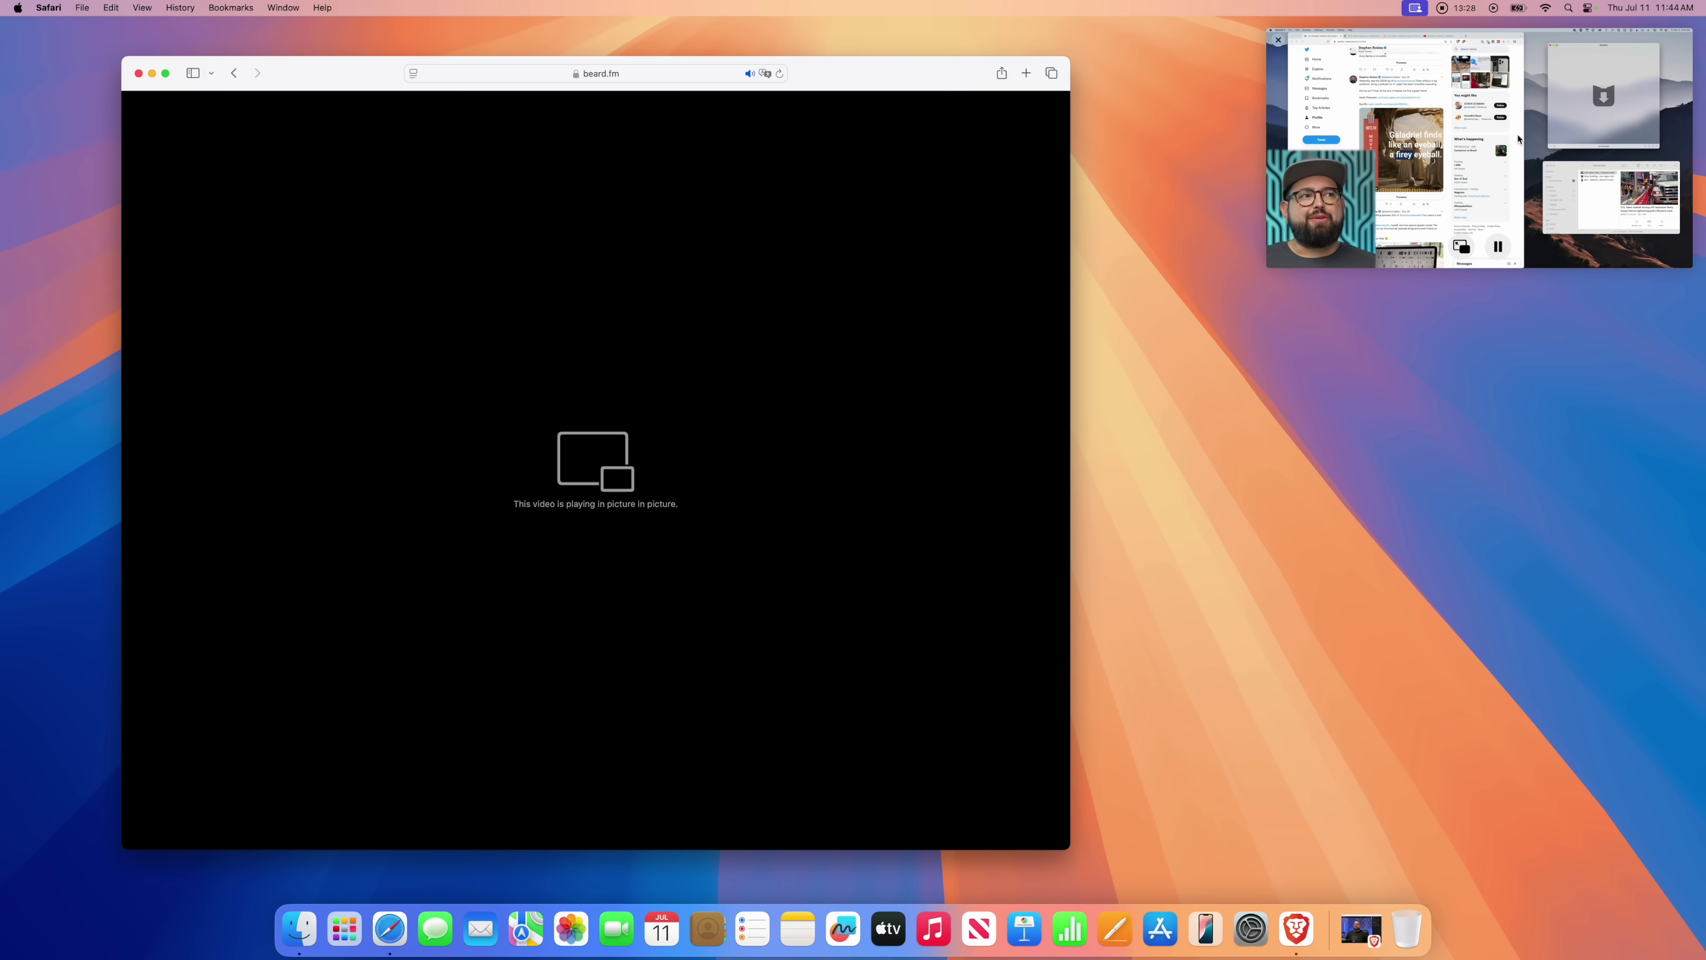
pyautogui.moveTo(1519, 139); pyautogui.dragTo(1483, 679)
pyautogui.click(1483, 679)
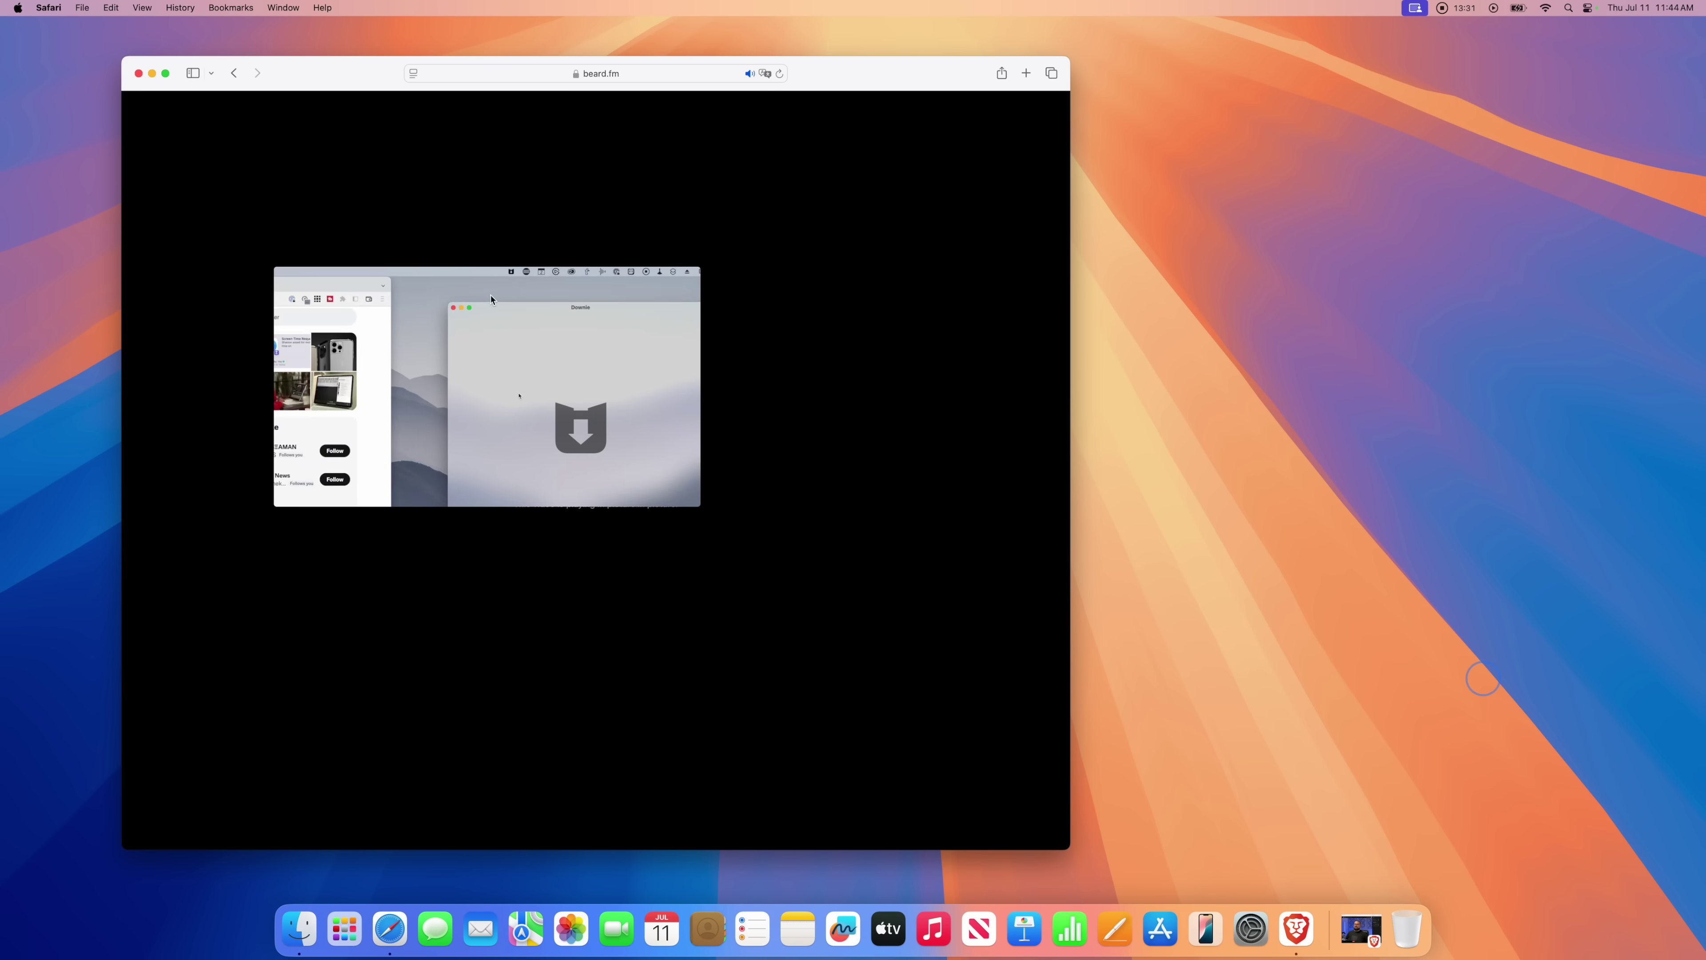
pyautogui.click(56, 46)
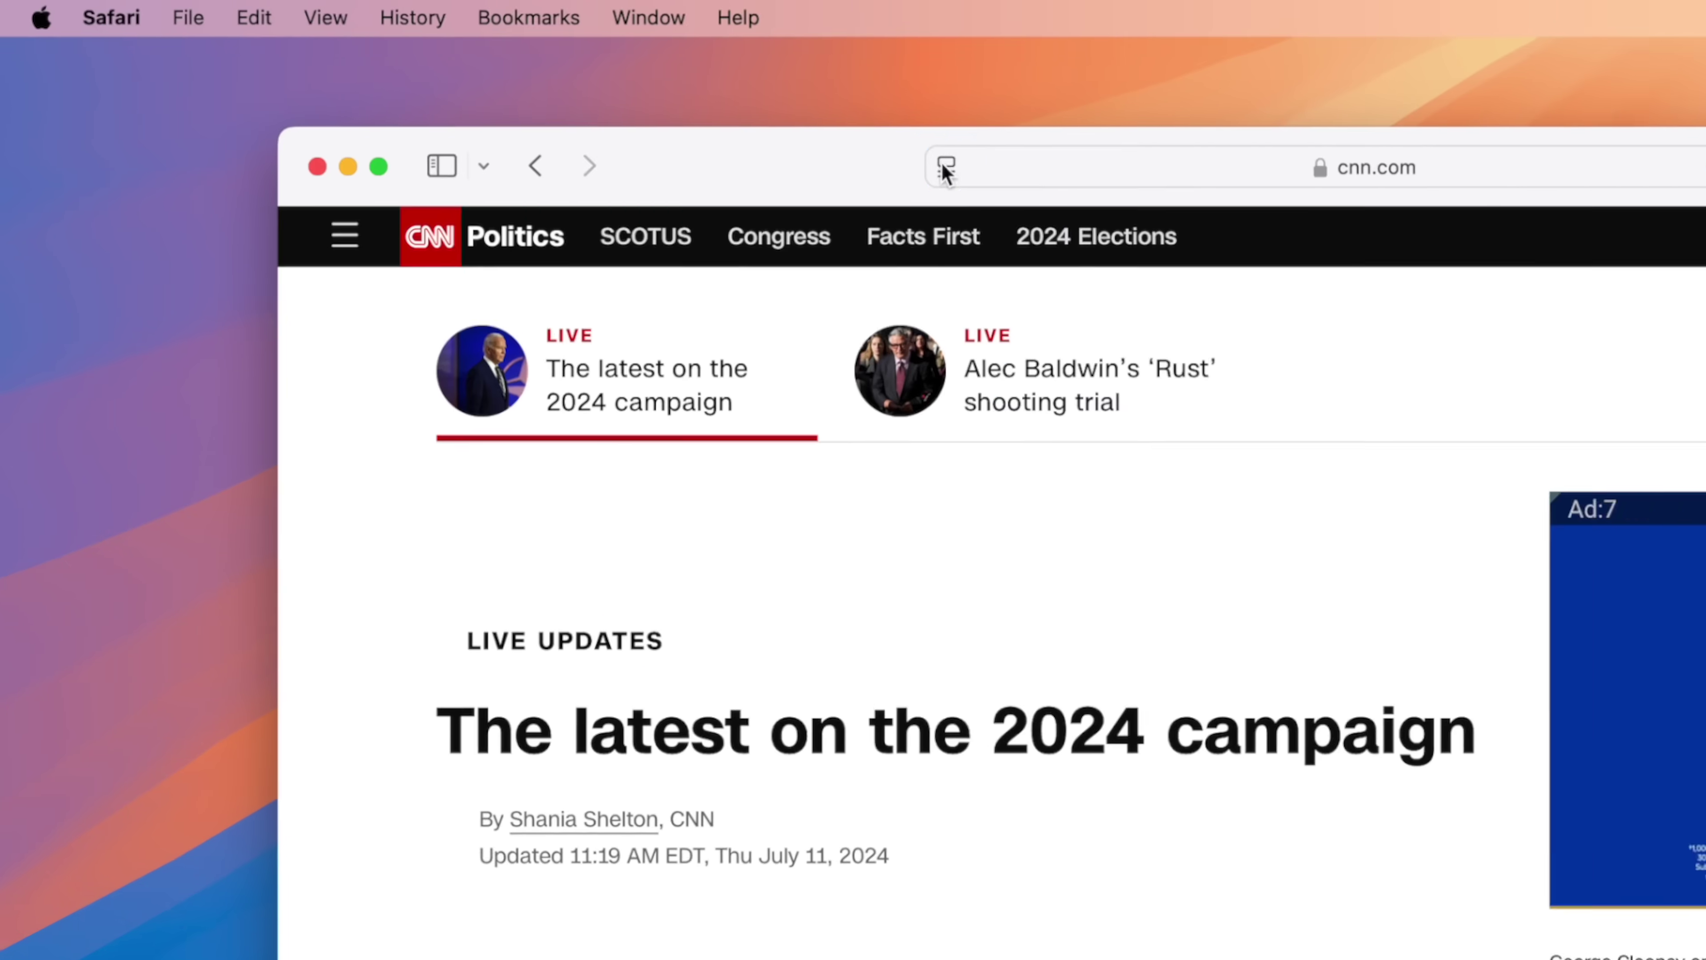
# Step: Play CNN's campaign video in Video Viewer, float it in picture in picture, and reposition both windows
pyautogui.click(413, 73)
pyautogui.click(885, 456)
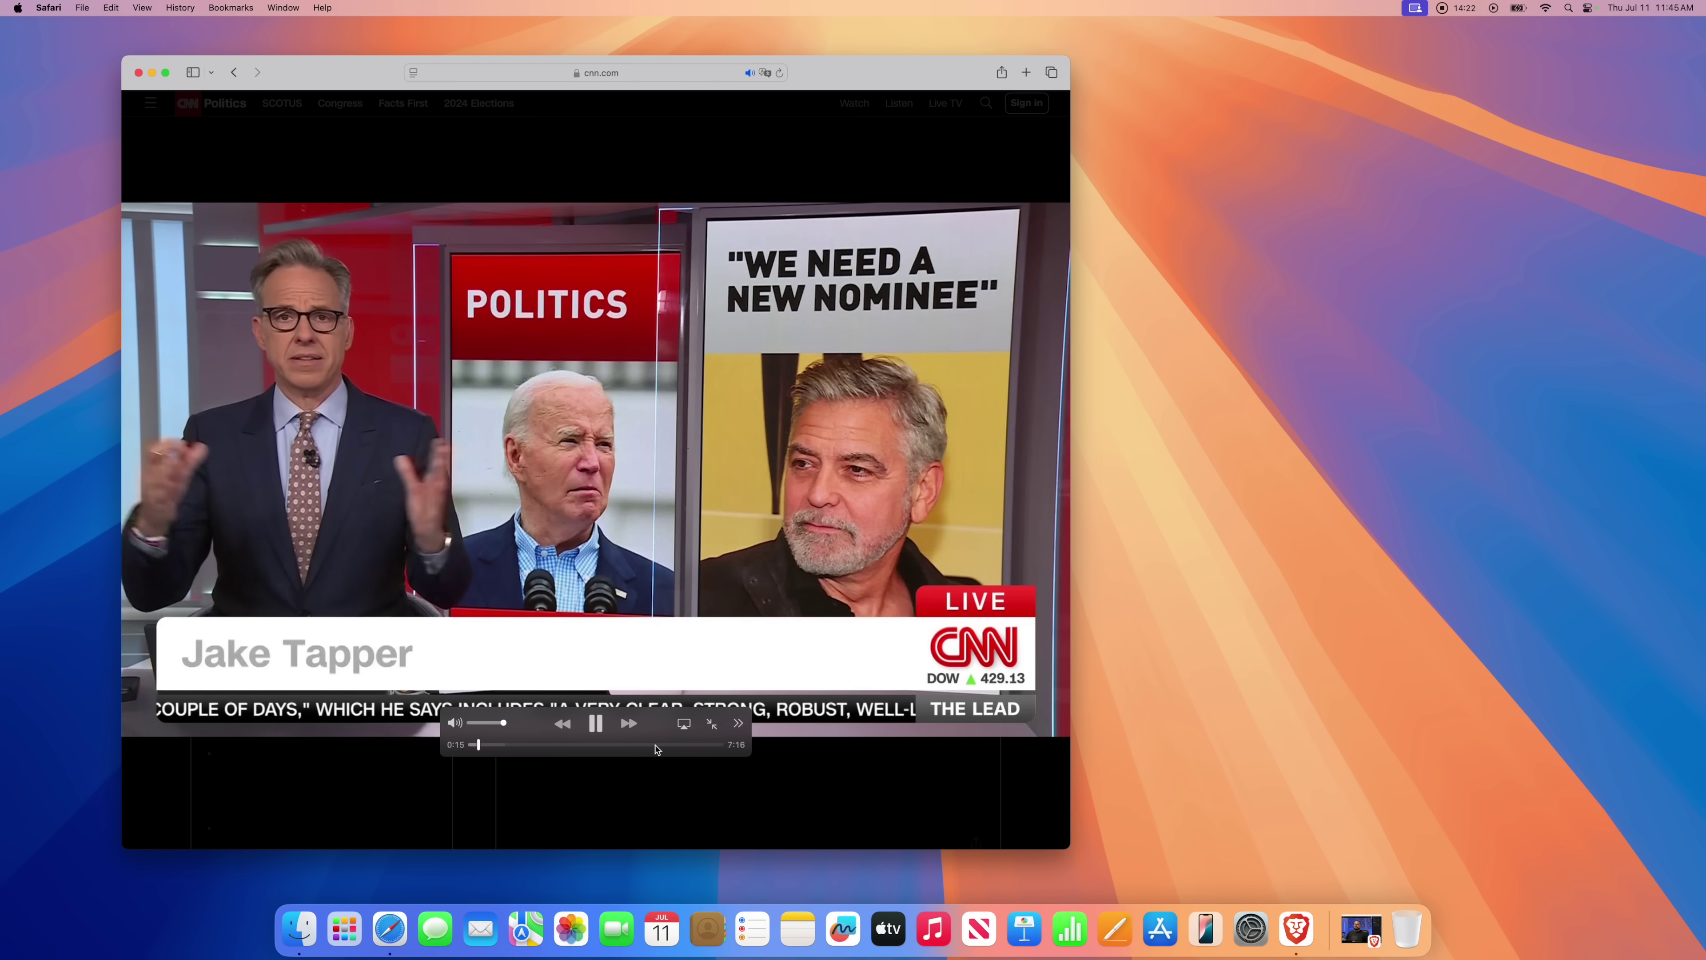
pyautogui.click(738, 724)
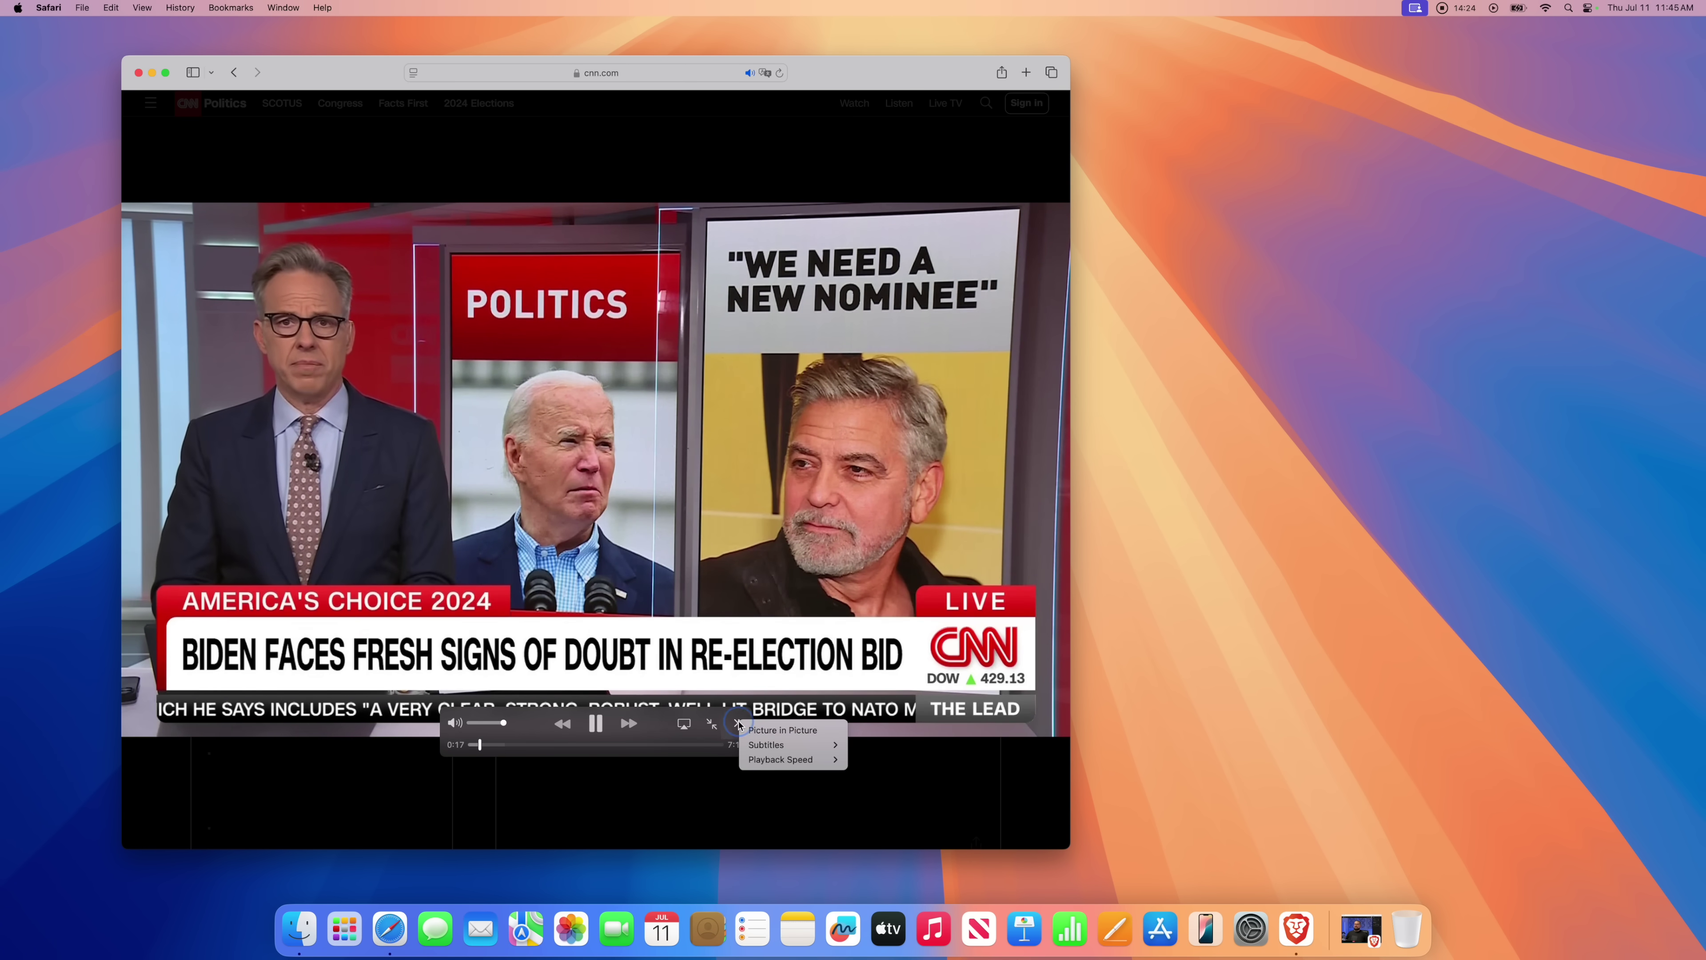
pyautogui.click(782, 730)
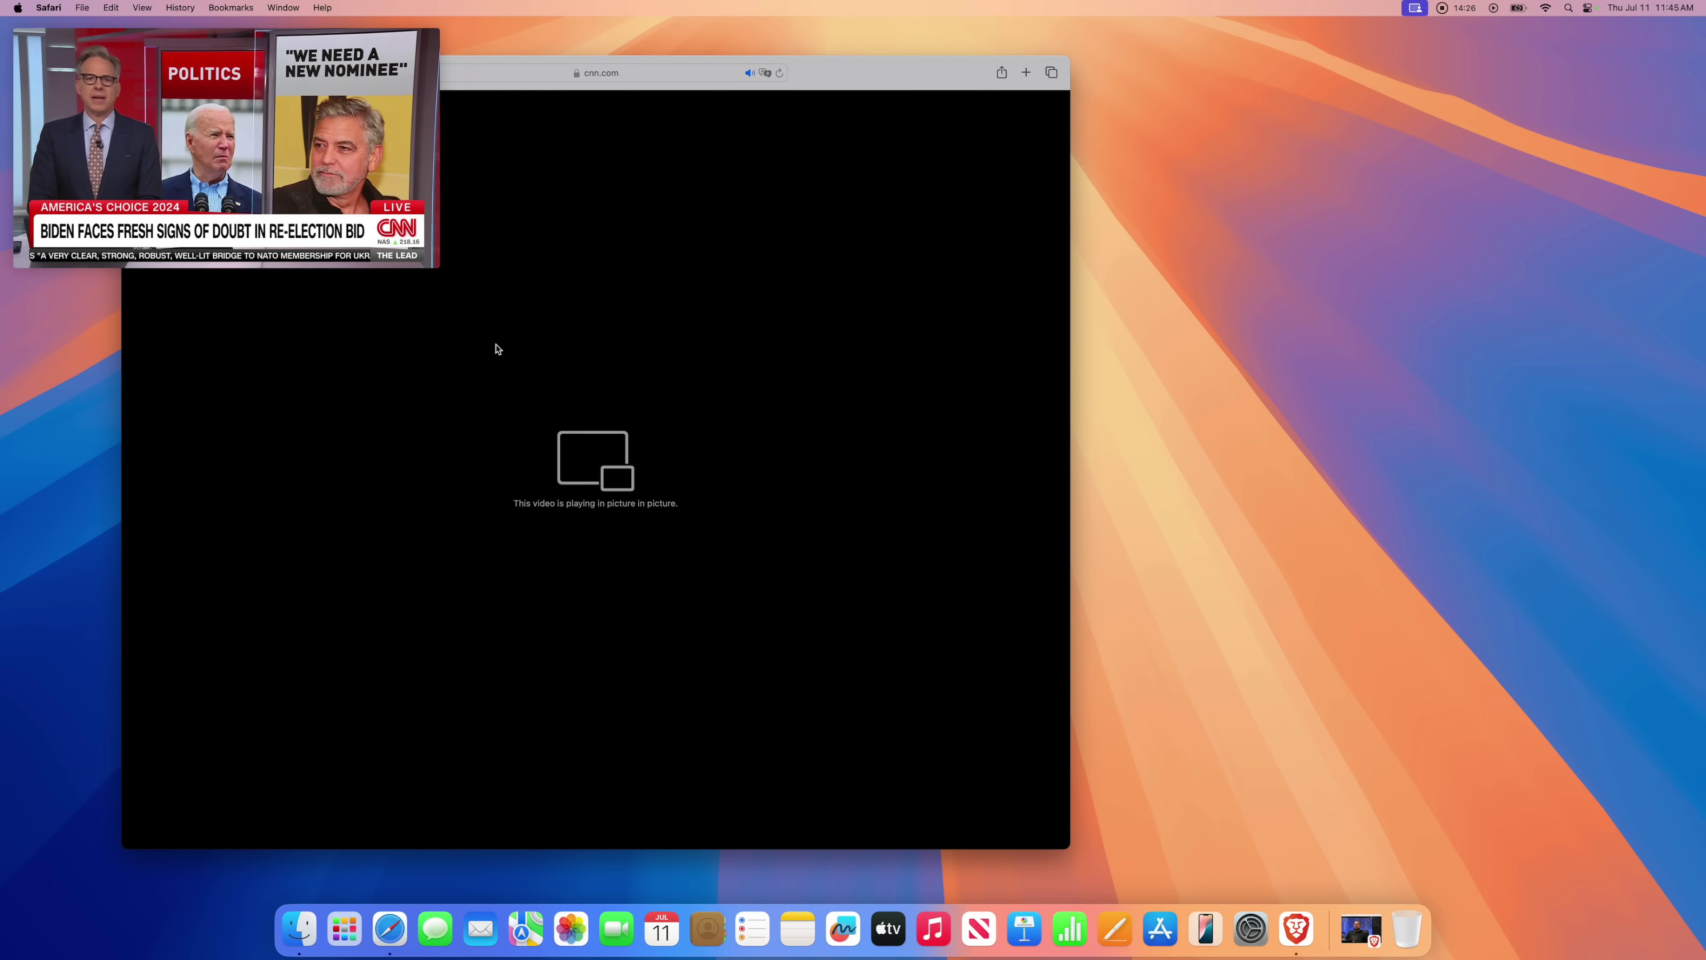
pyautogui.moveTo(316, 177); pyautogui.dragTo(578, 164)
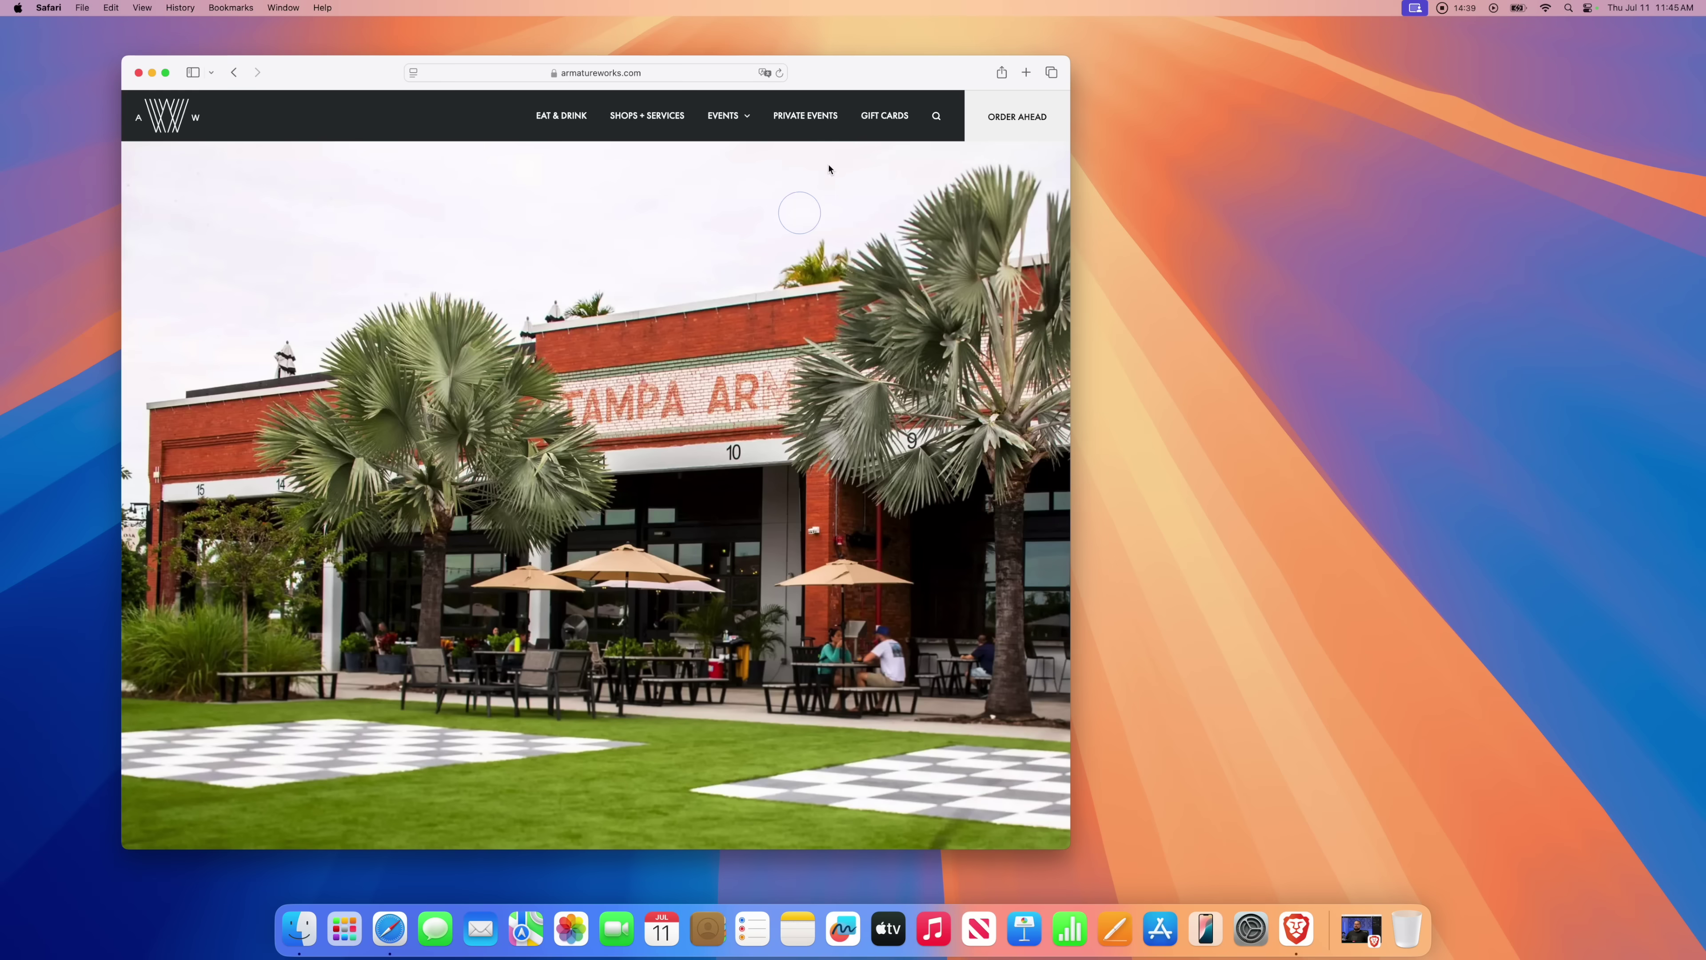
pyautogui.moveTo(886, 71); pyautogui.dragTo(1143, 72)
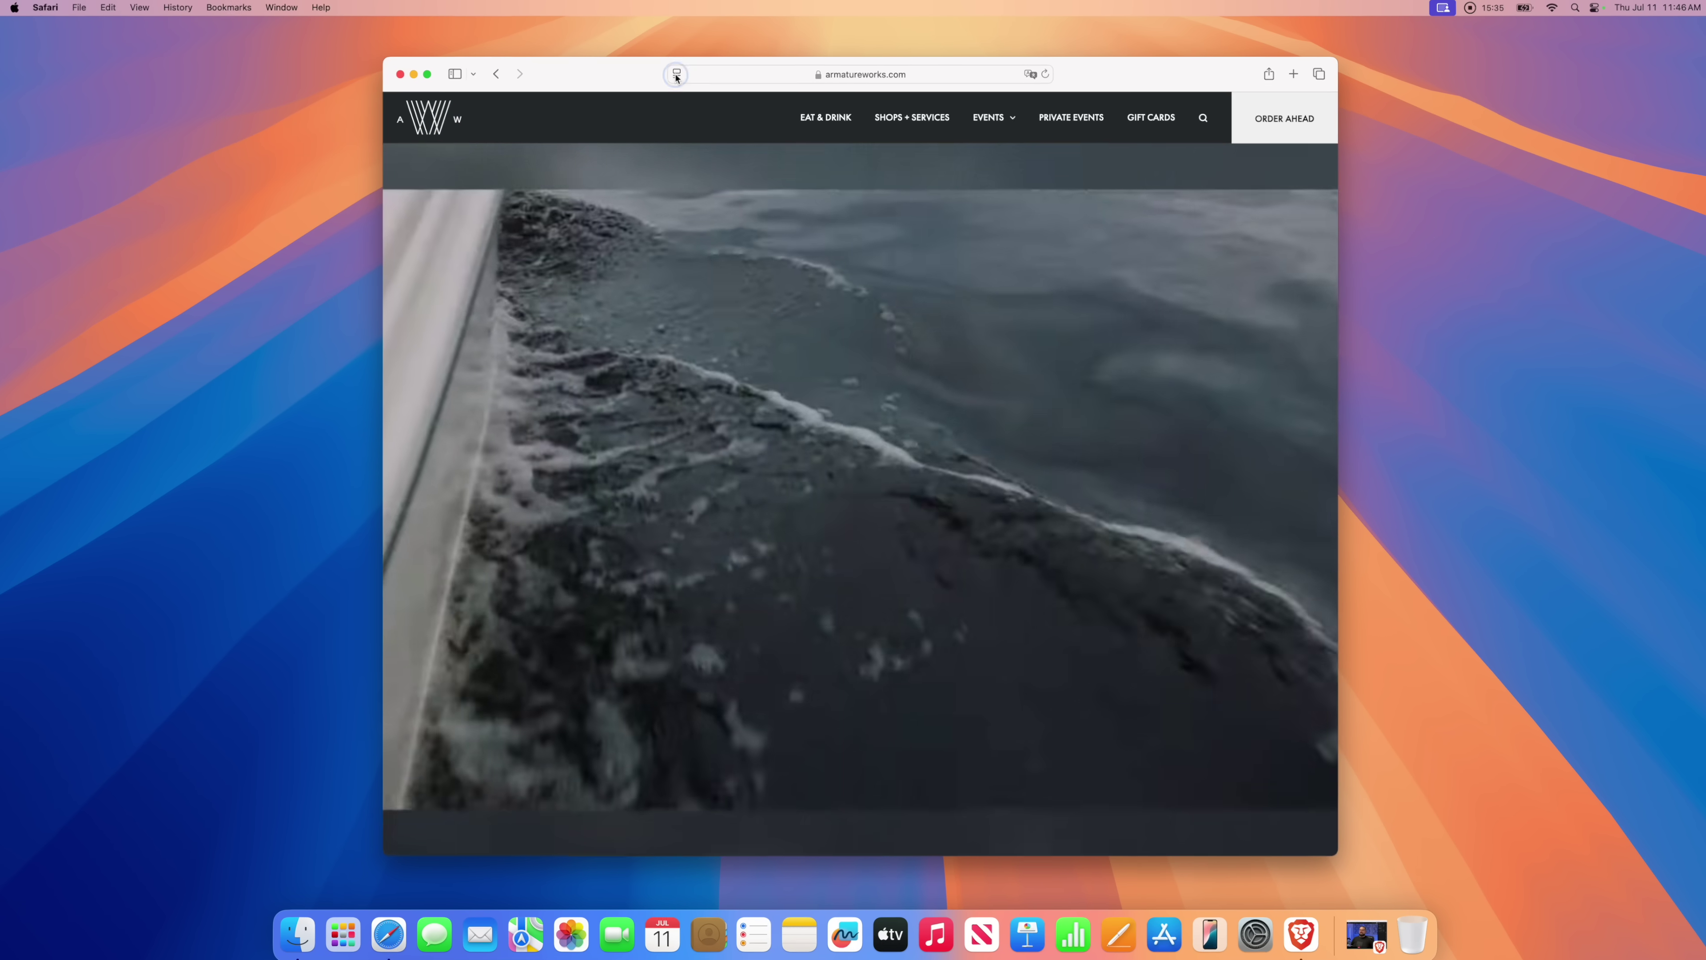
# Step: Show the Armature Works page's Highlights card, then open the article in Reader view
pyautogui.click(676, 76)
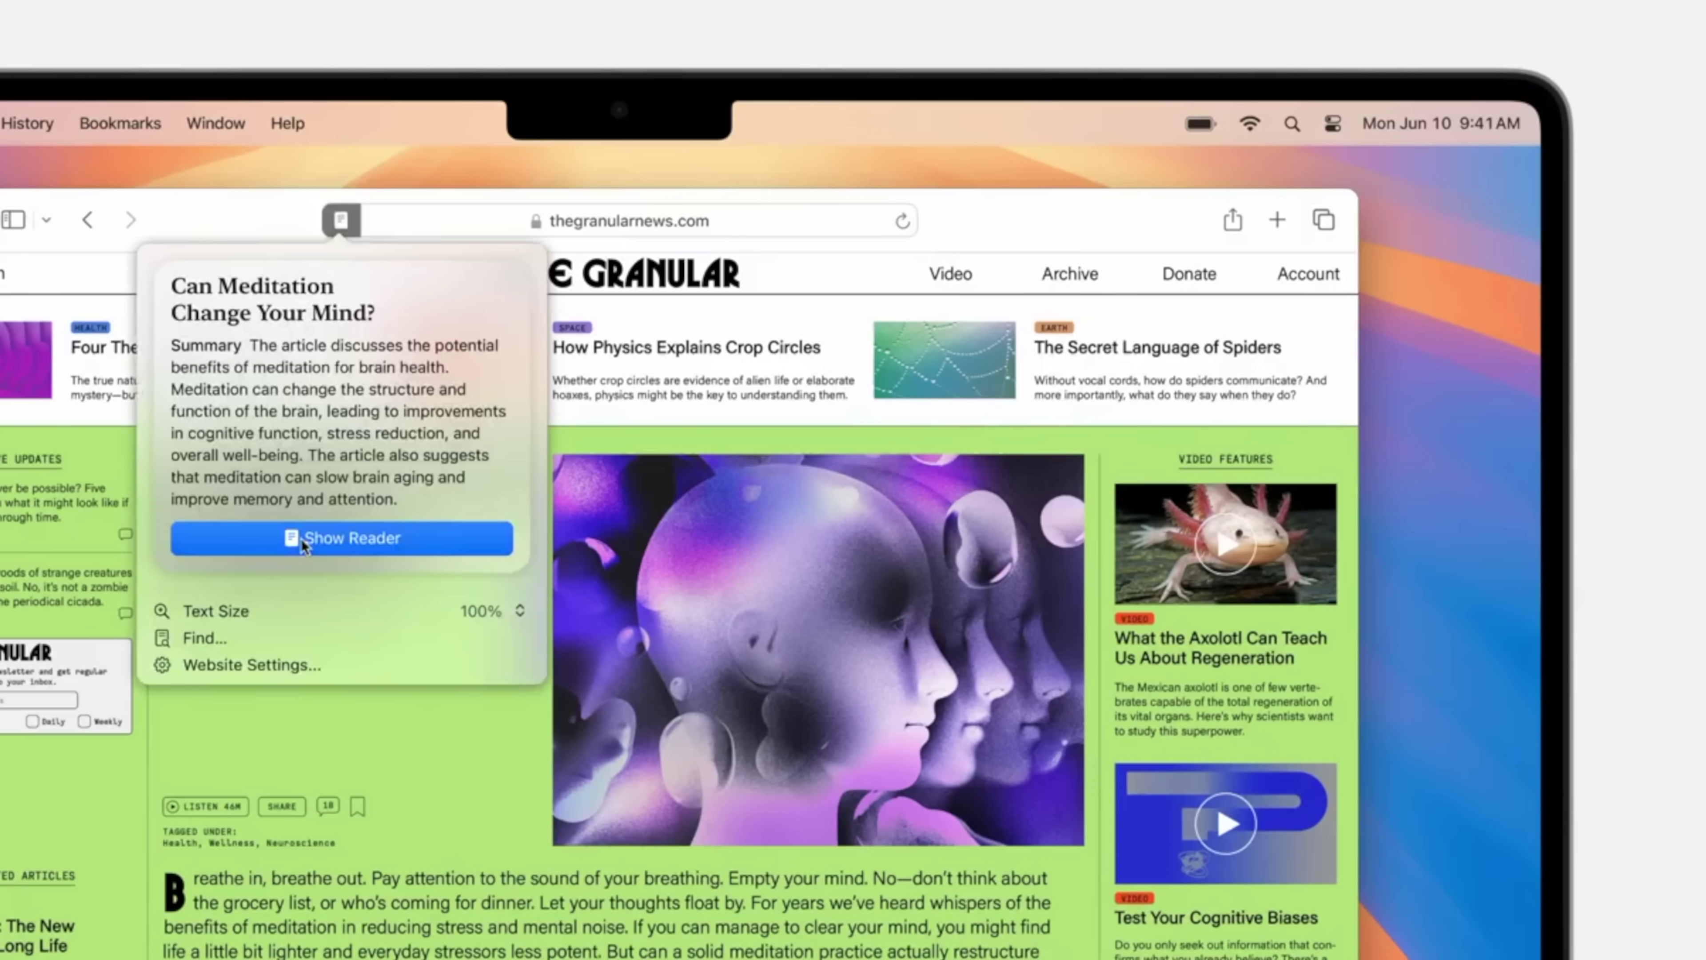
pyautogui.click(302, 541)
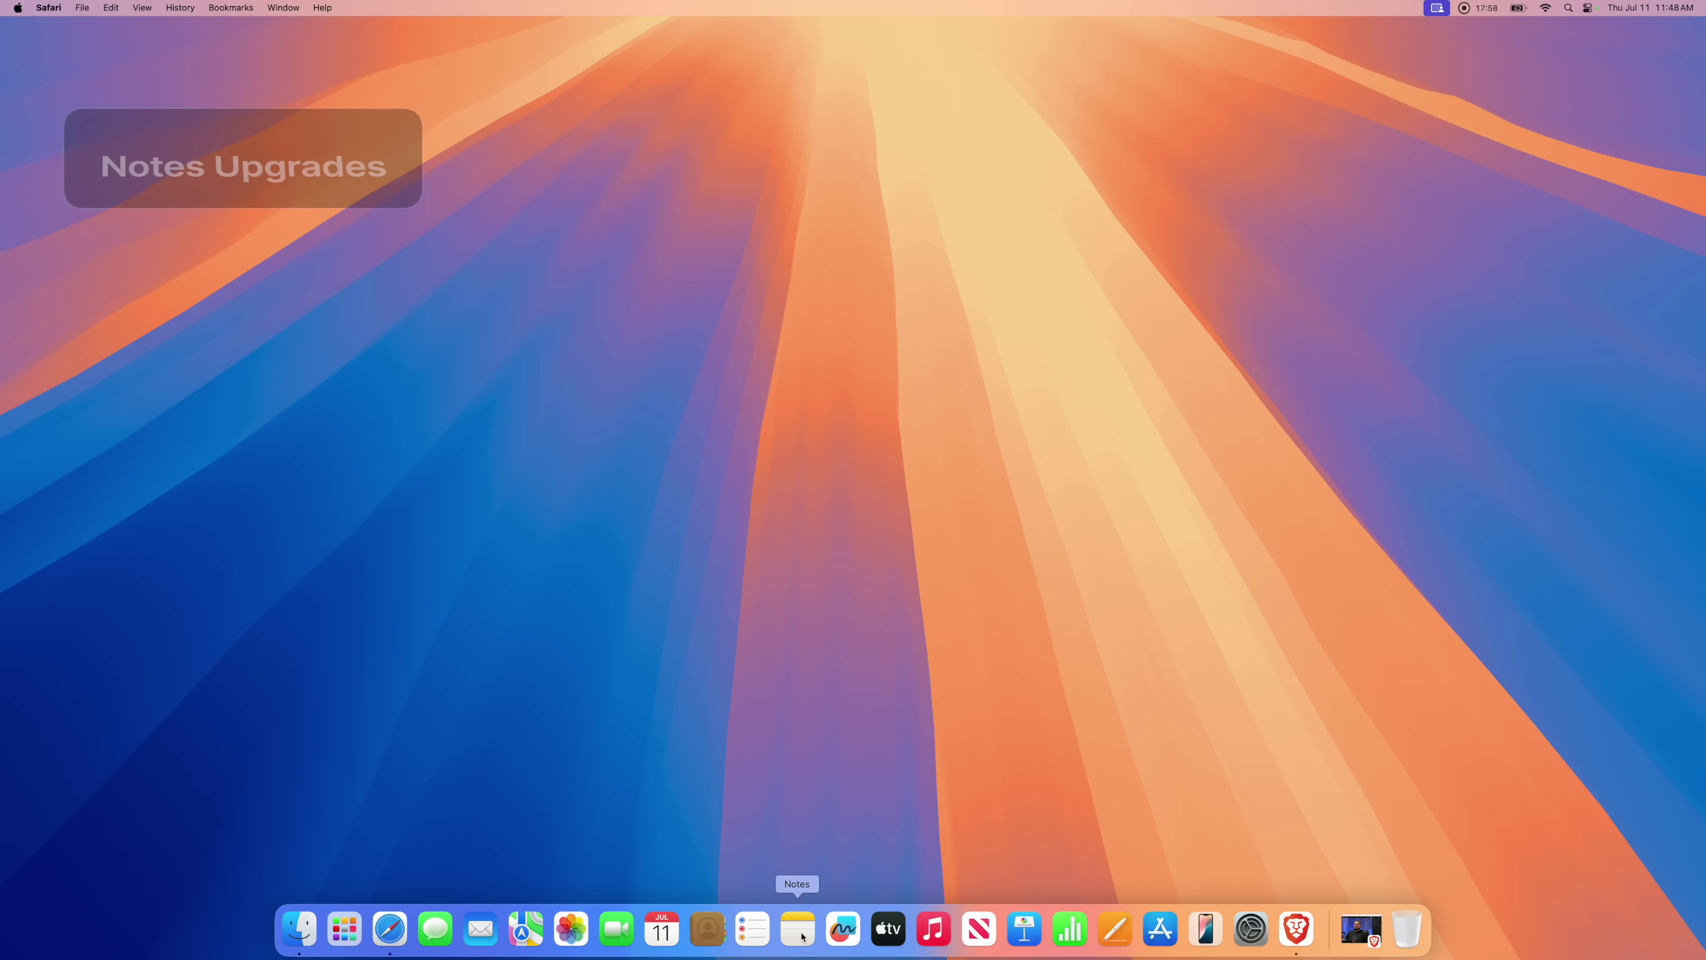
# Step: Record a 29-second New Recording 2 with live transcript into the Voice Transcriptions note
pyautogui.click(796, 926)
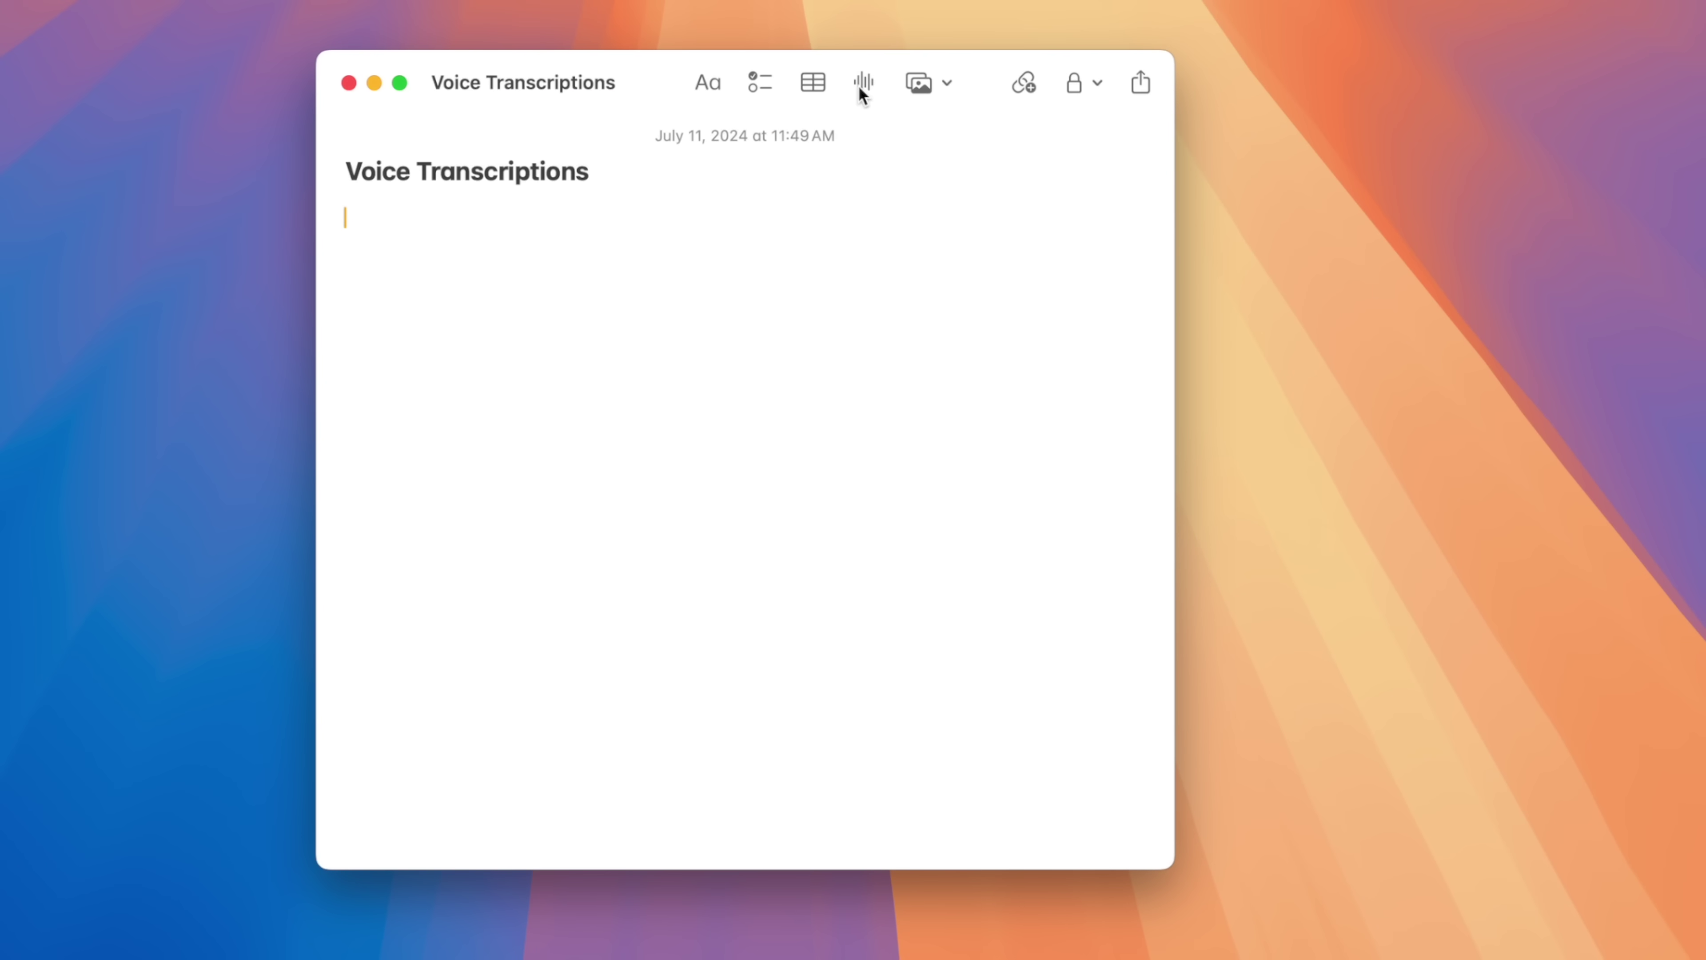
pyautogui.click(861, 86)
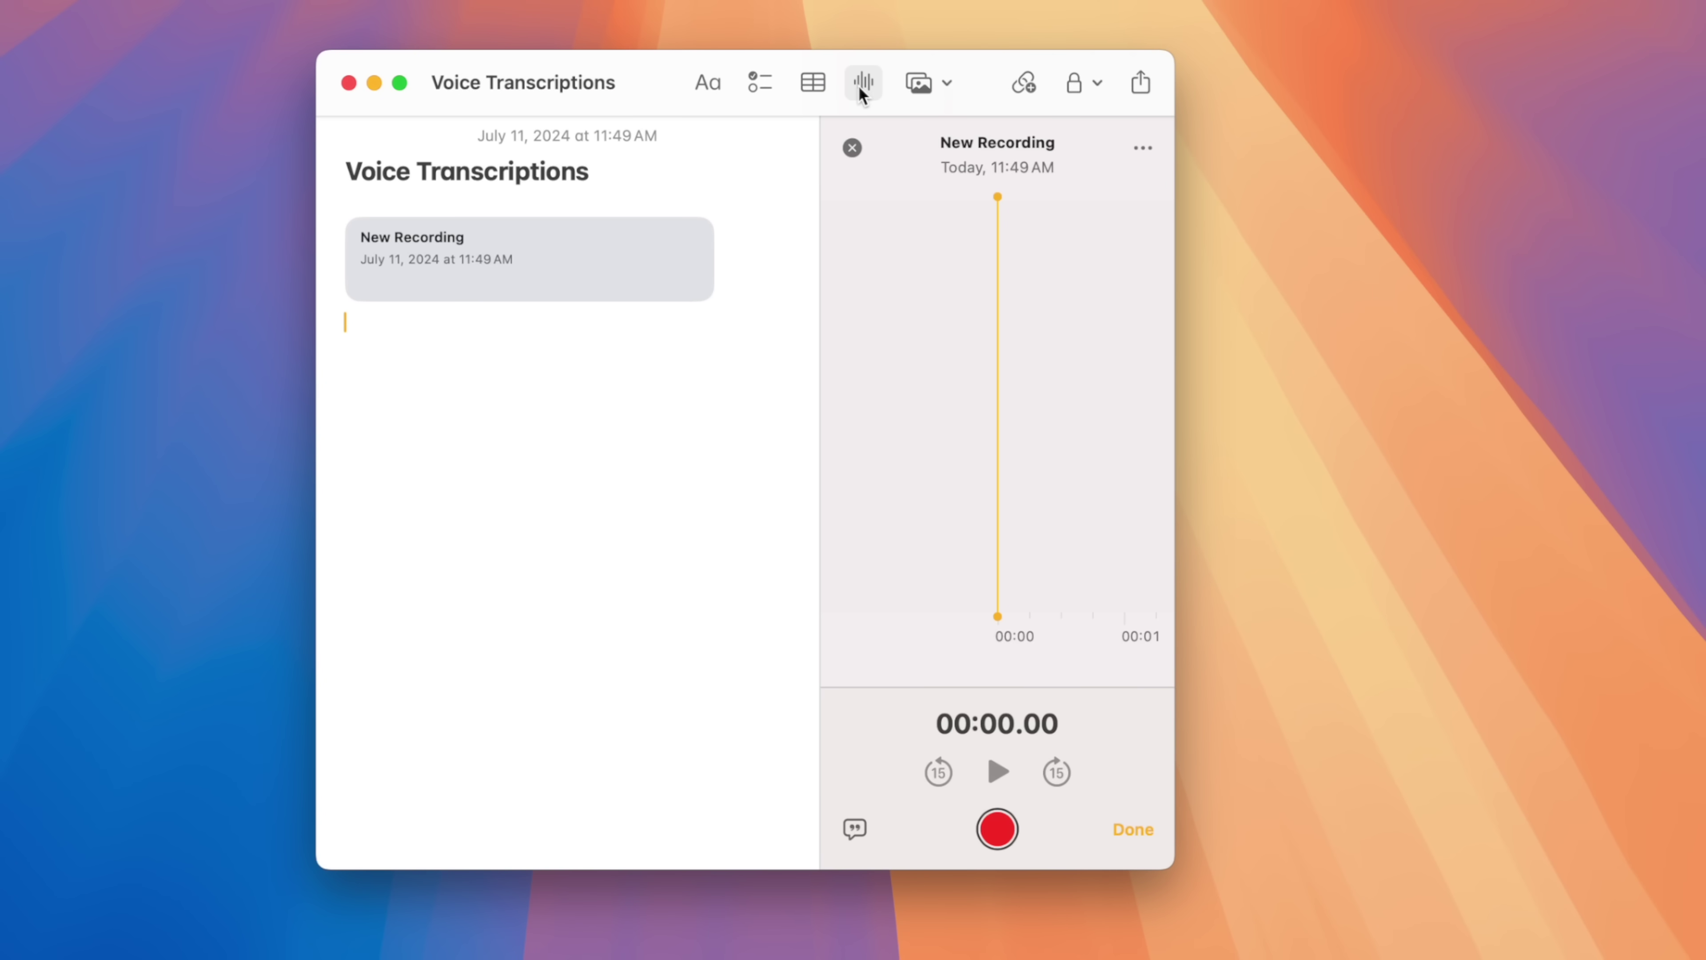
pyautogui.click(1008, 831)
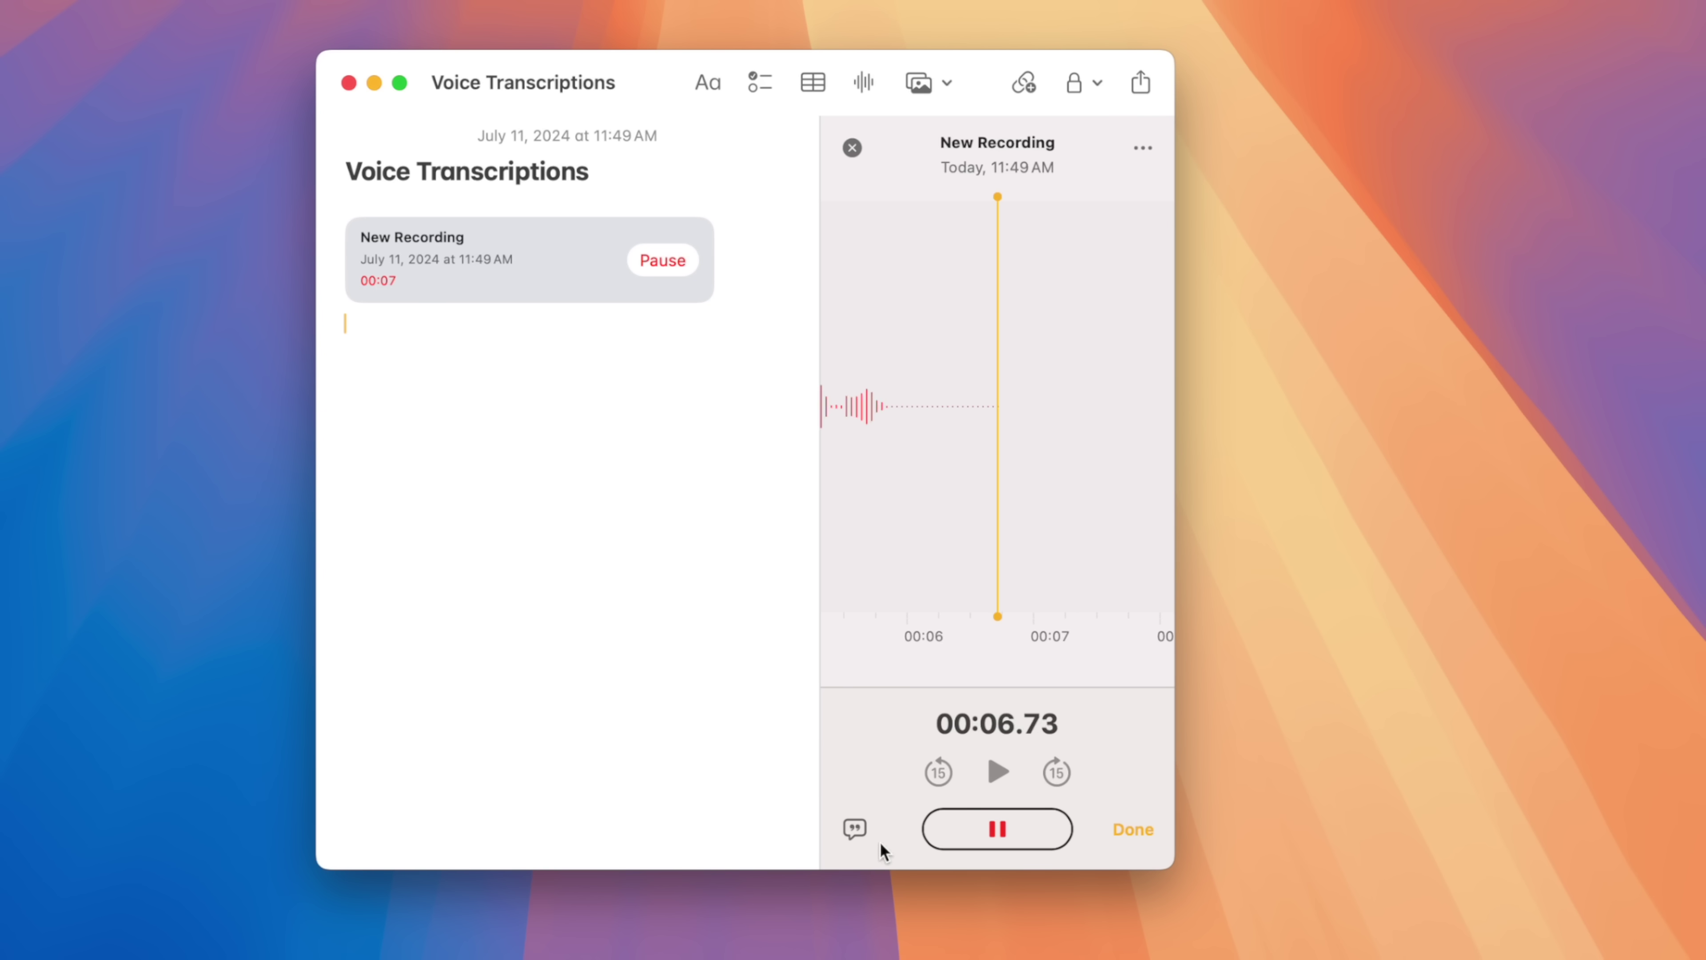
pyautogui.click(855, 831)
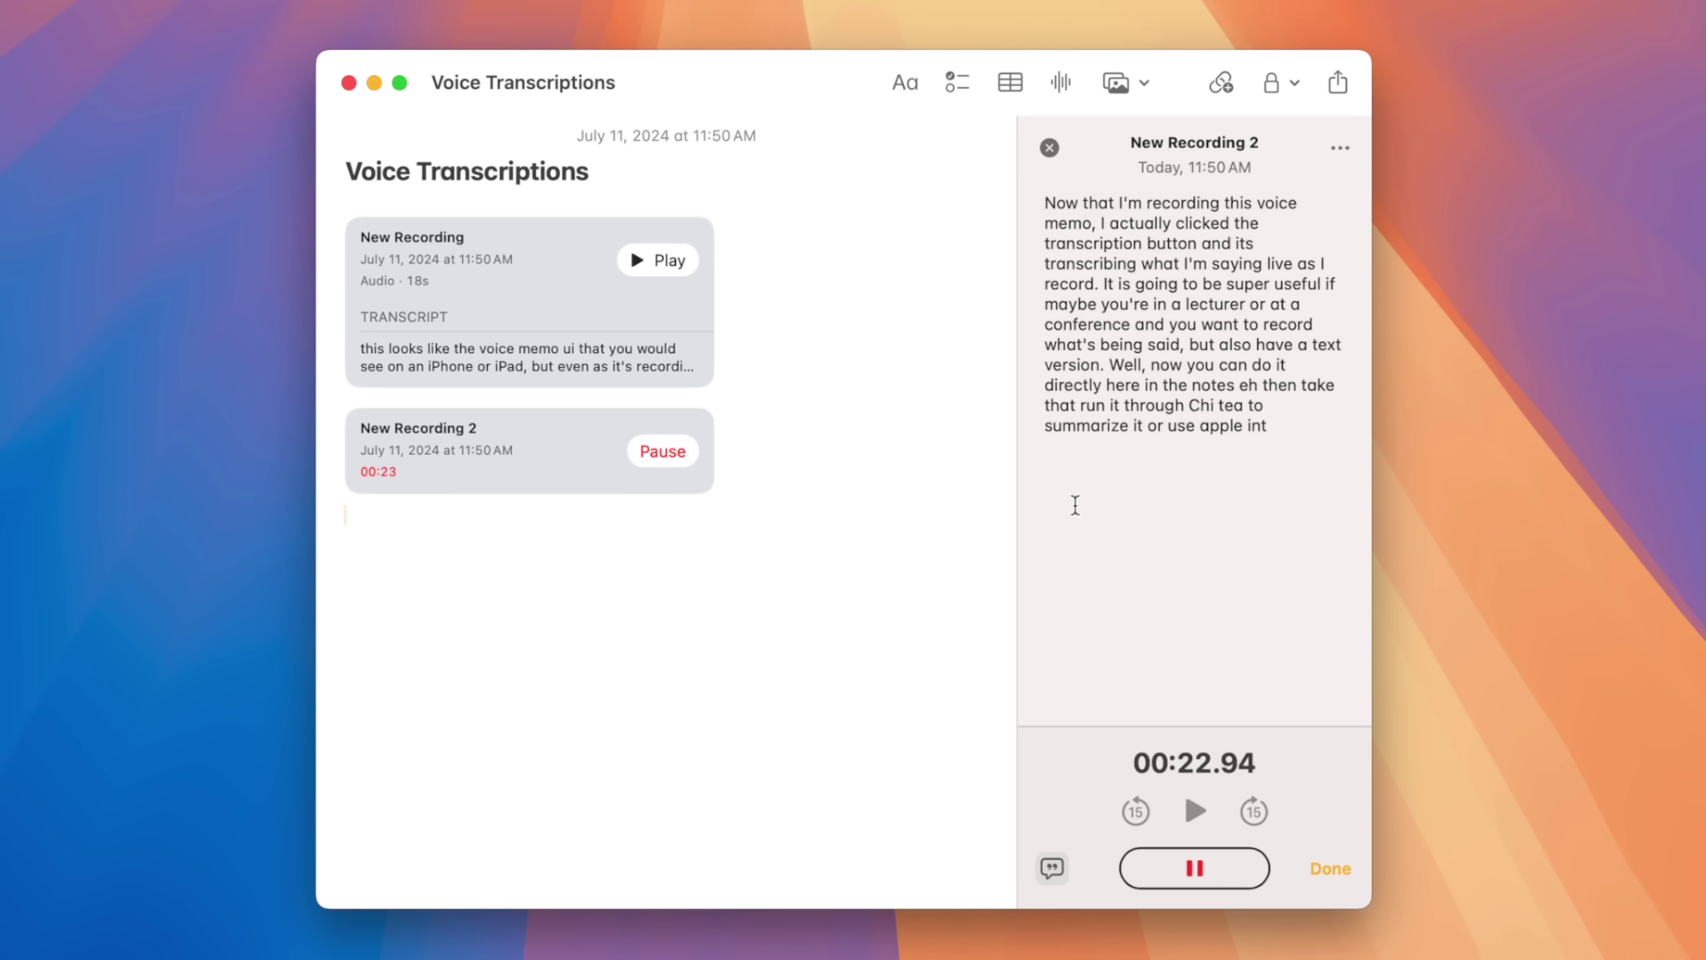
pyautogui.click(1218, 873)
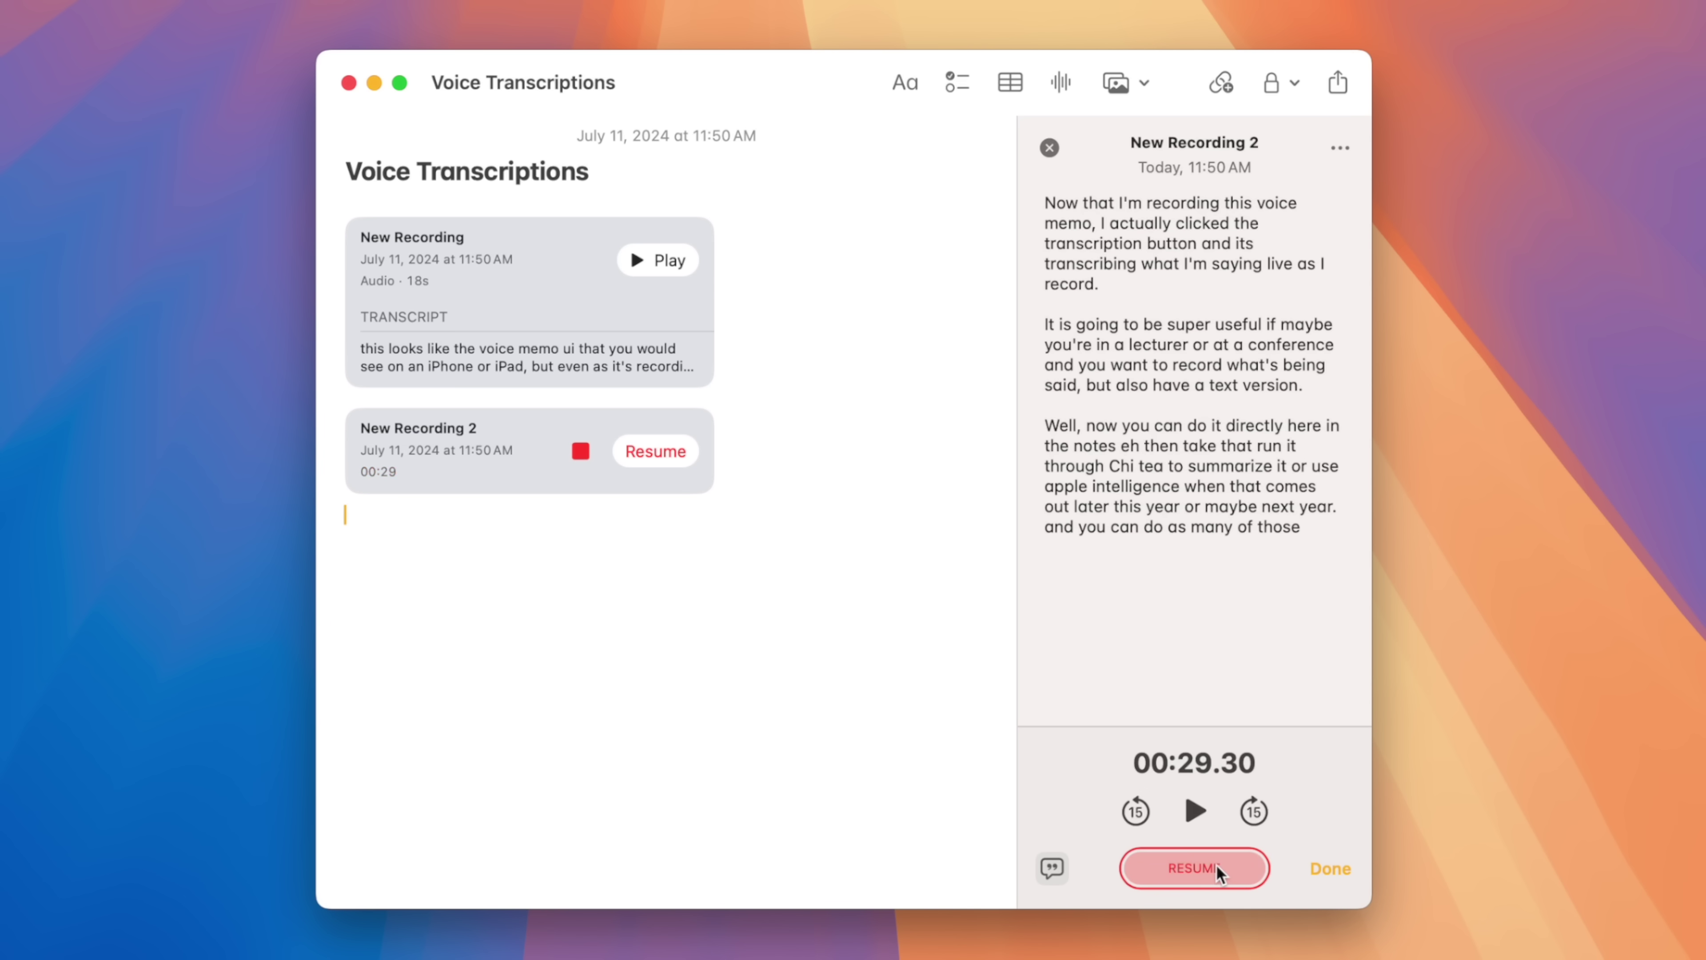
pyautogui.click(1313, 869)
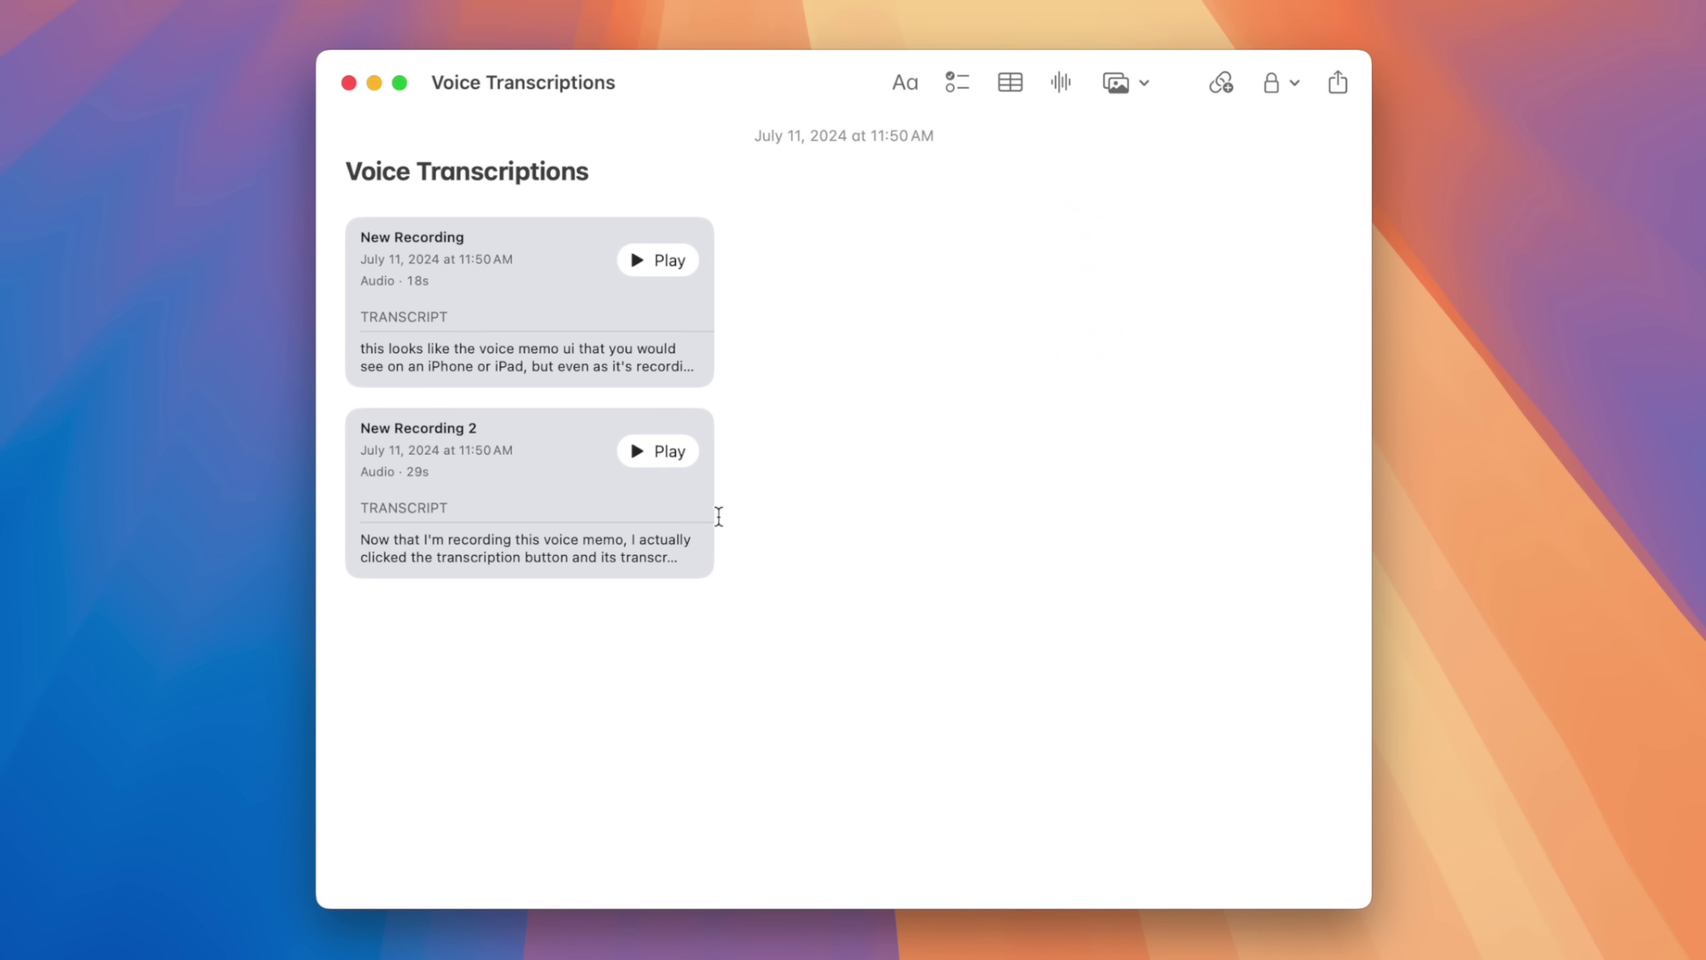
pyautogui.click(664, 461)
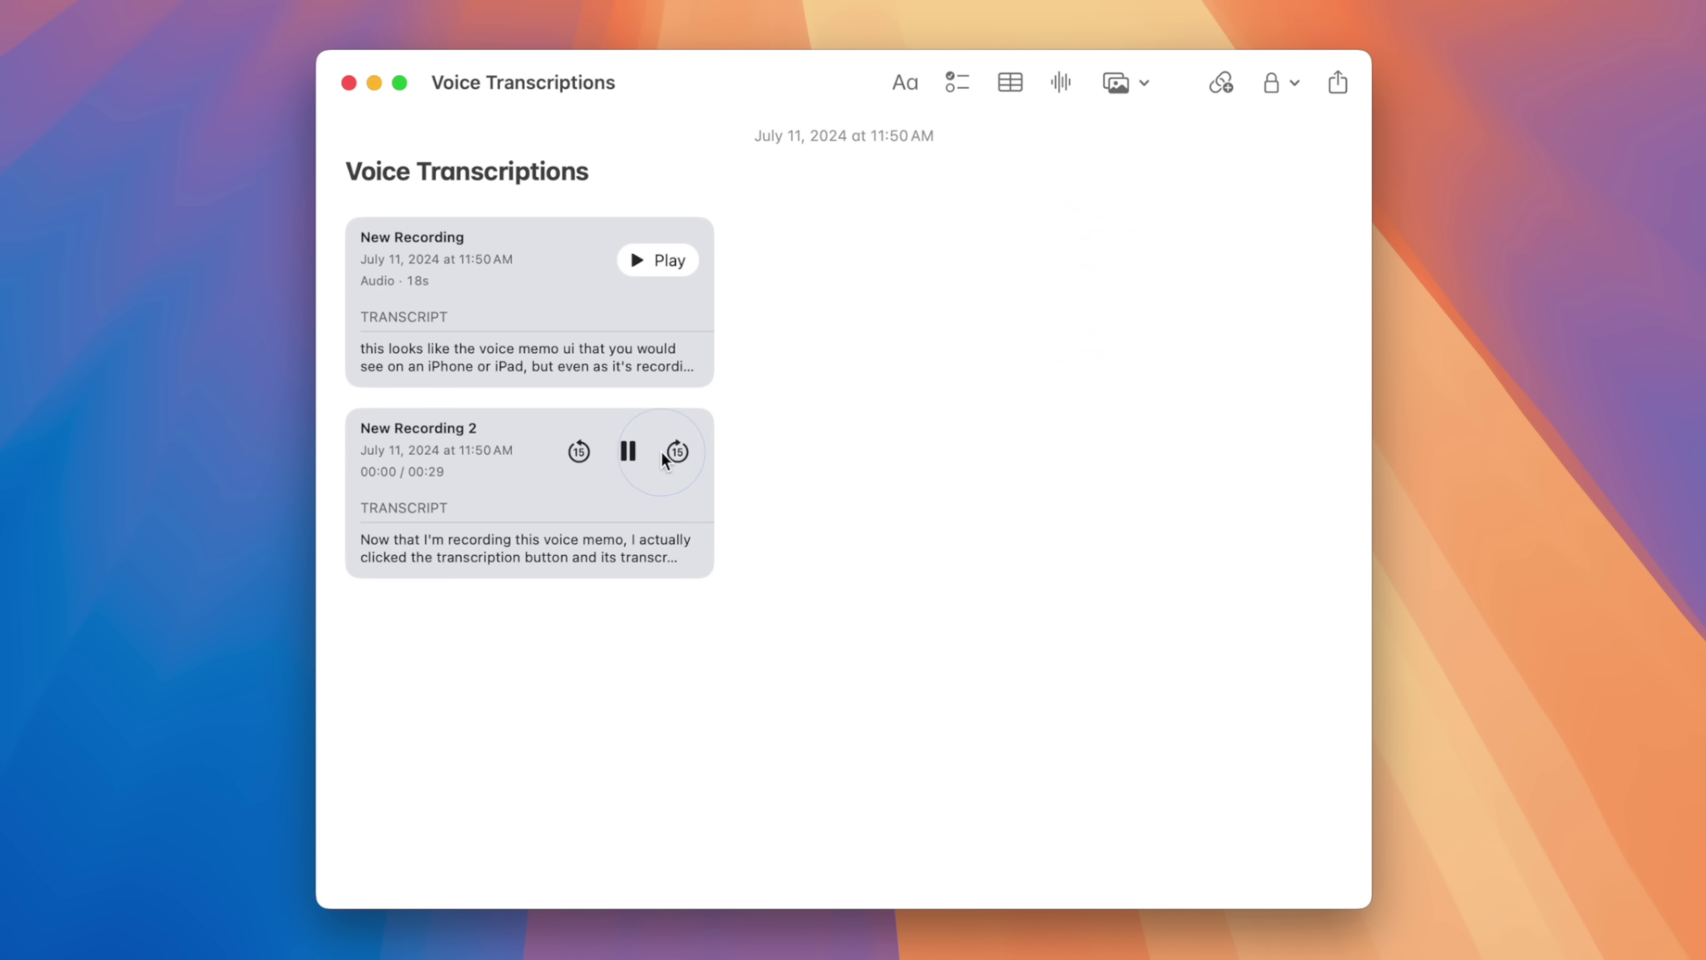
pyautogui.click(621, 461)
pyautogui.click(518, 564)
pyautogui.click(1341, 151)
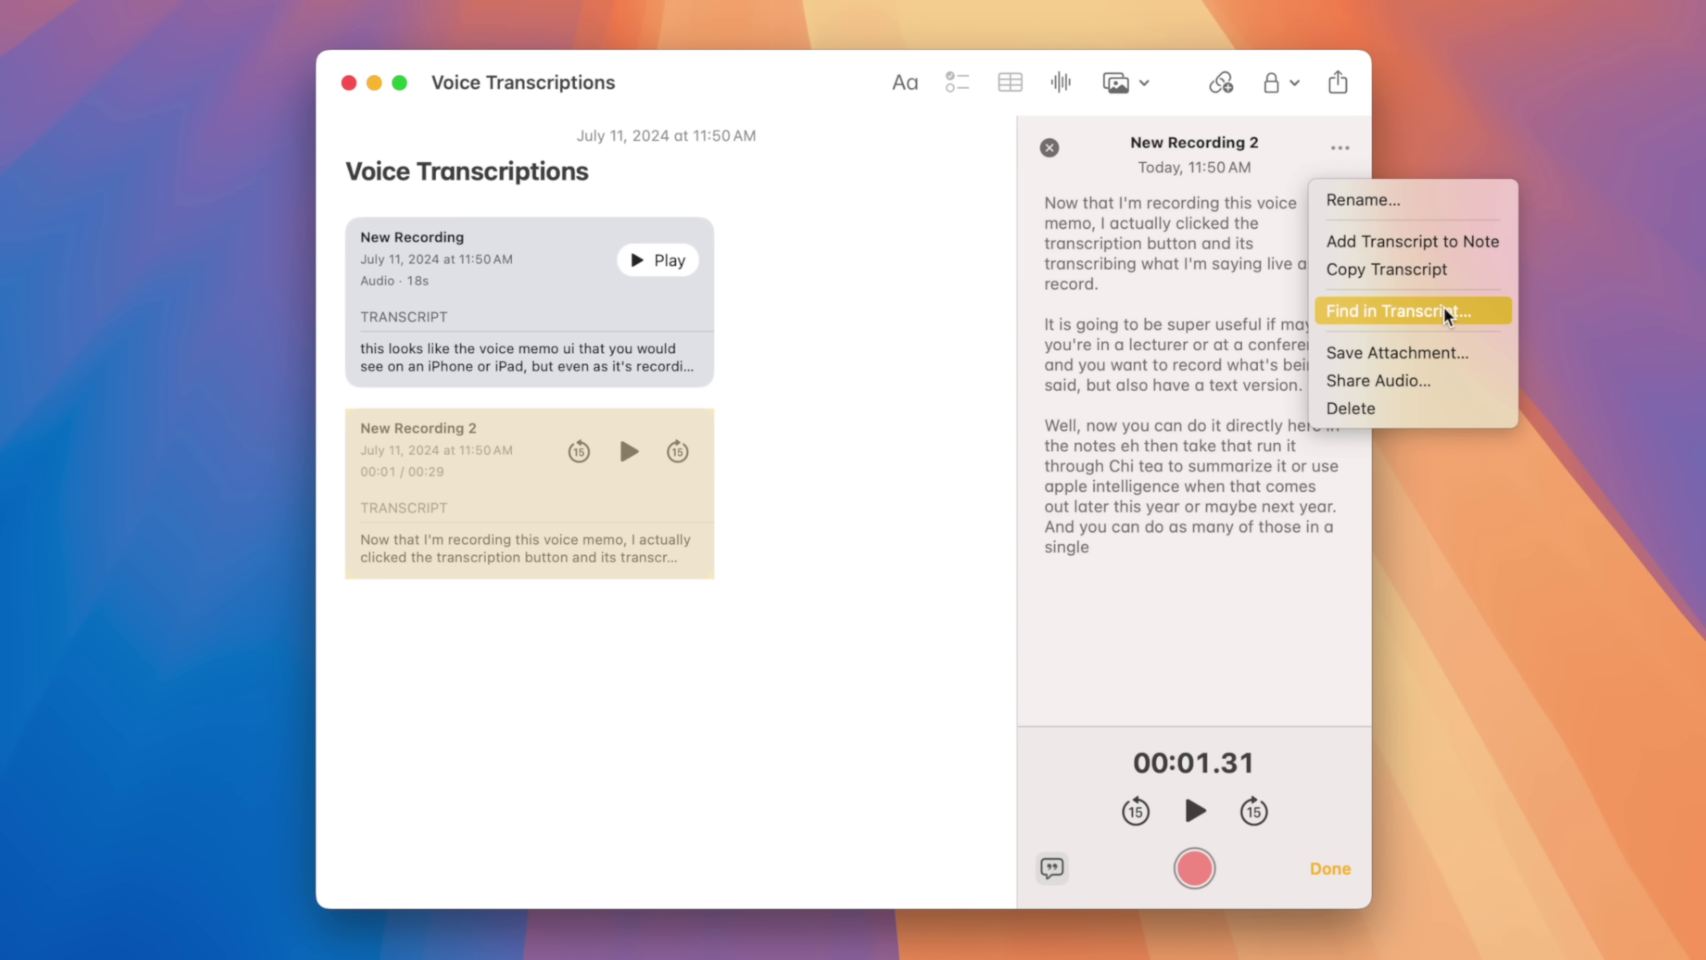
pyautogui.click(1175, 541)
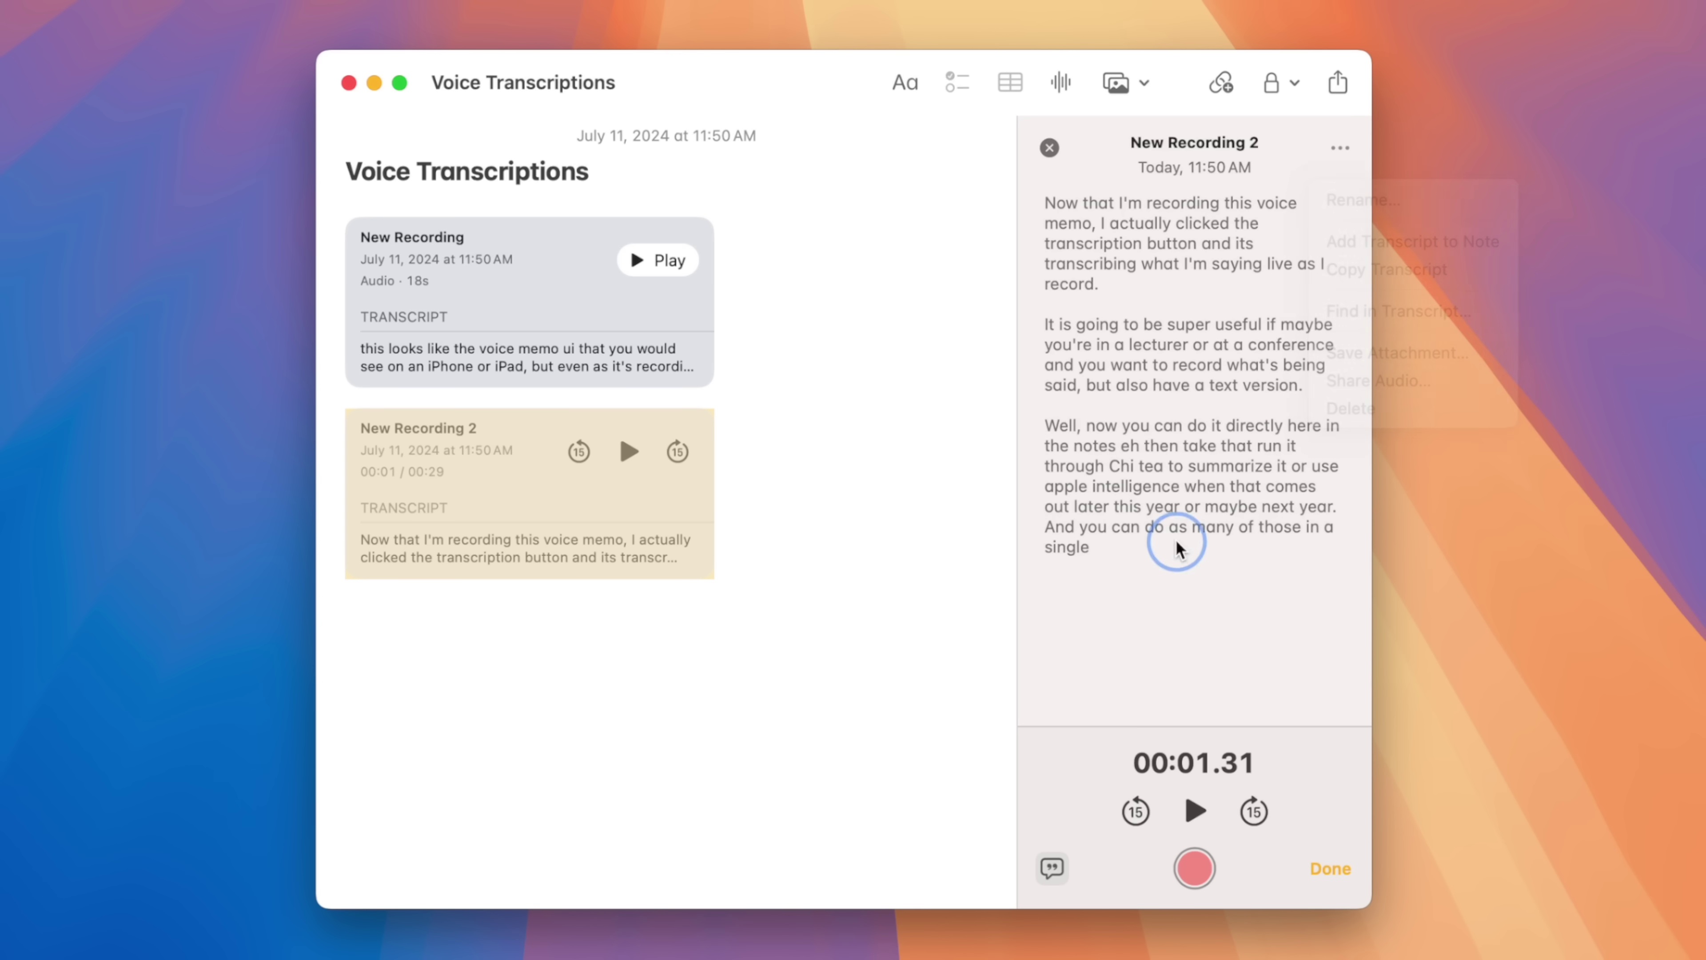
pyautogui.click(744, 649)
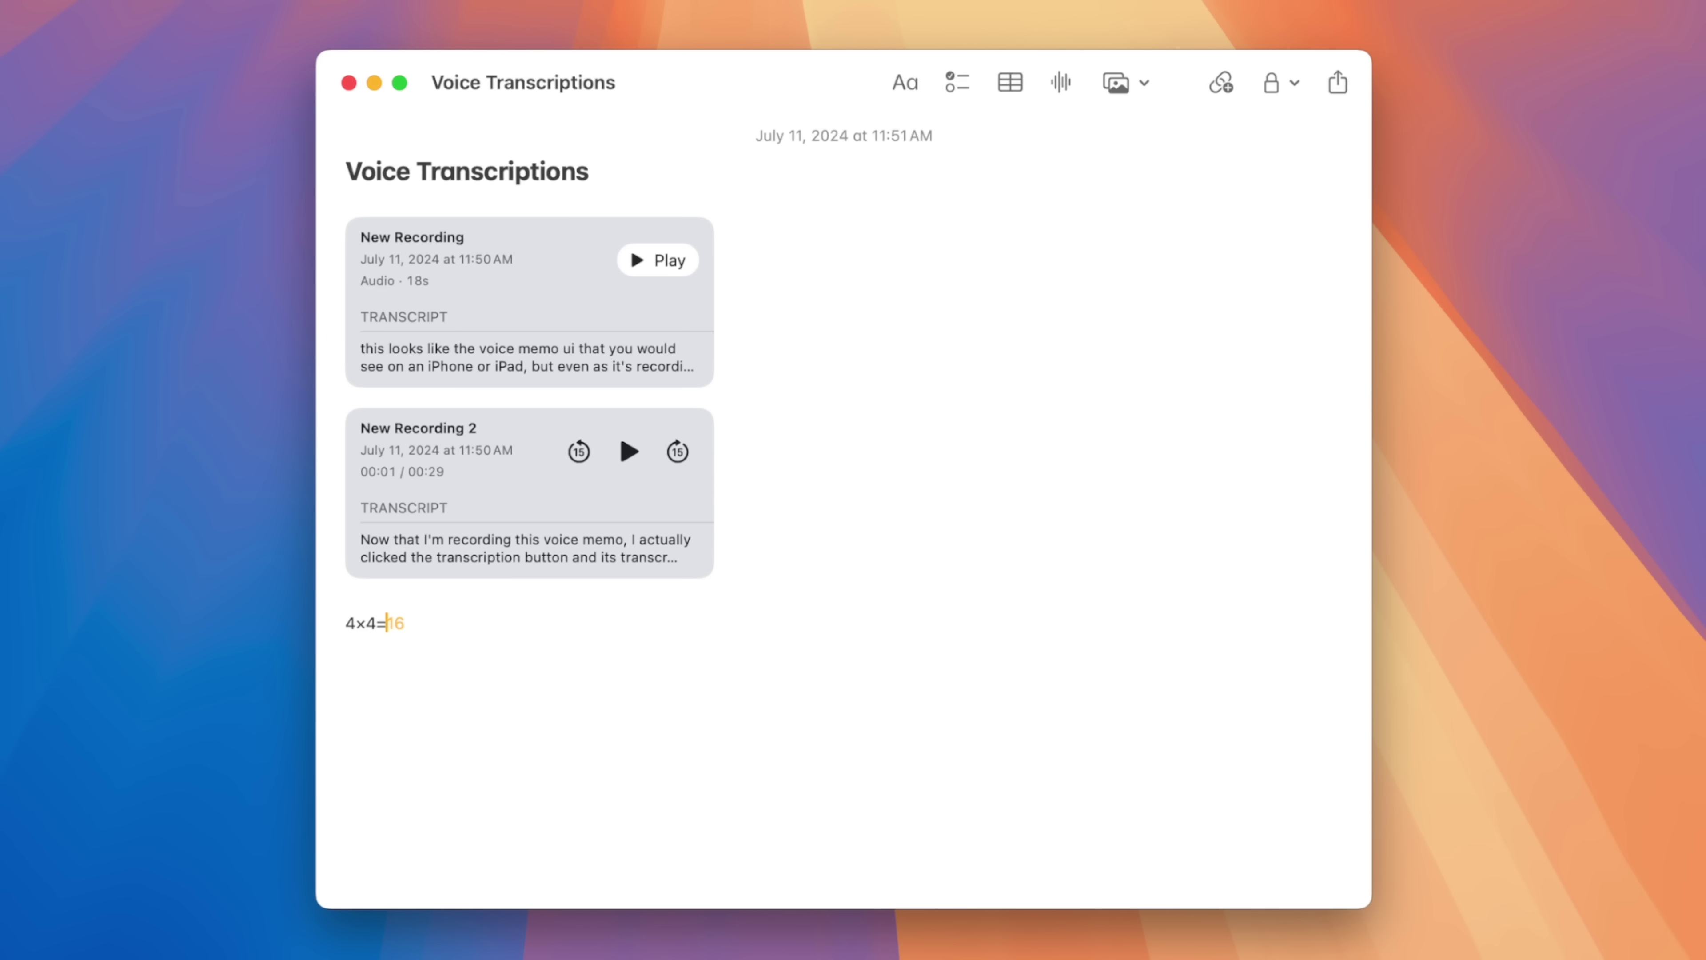
# Step: Enter 4x4= below the recordings, then '25 USD to Euro=' on a new line
pyautogui.write('4x4=')
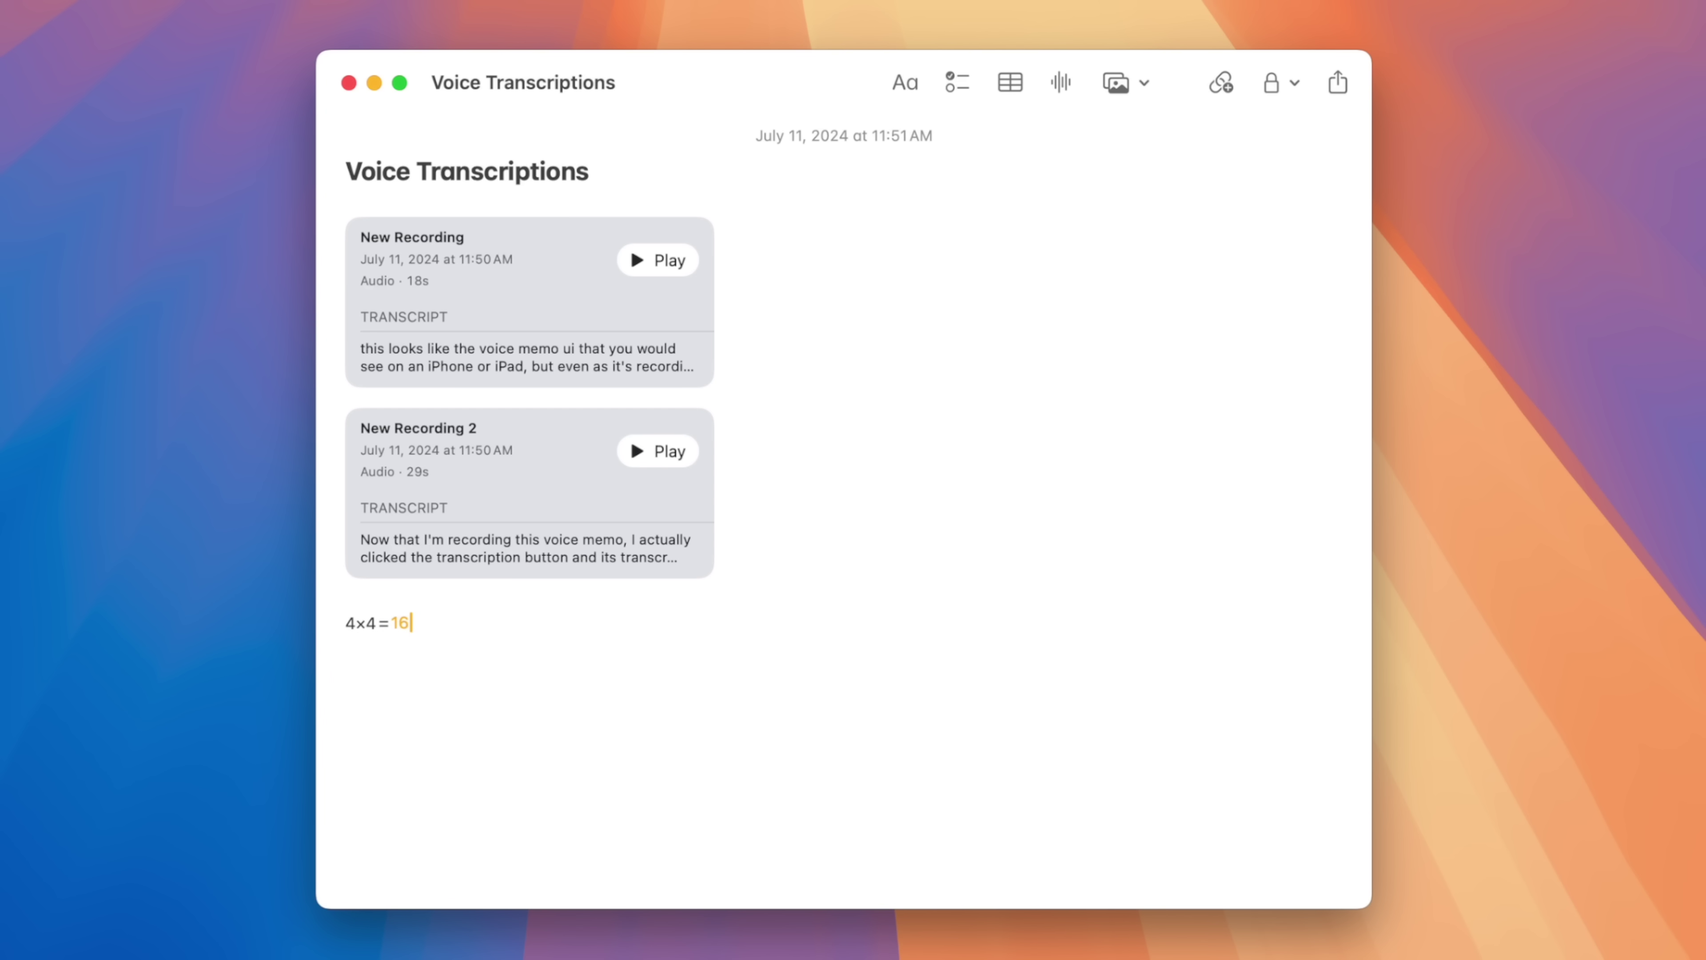
pyautogui.press('Return')
pyautogui.press('Return')
pyautogui.write('25 USD to Euro')
pyautogui.write('=')
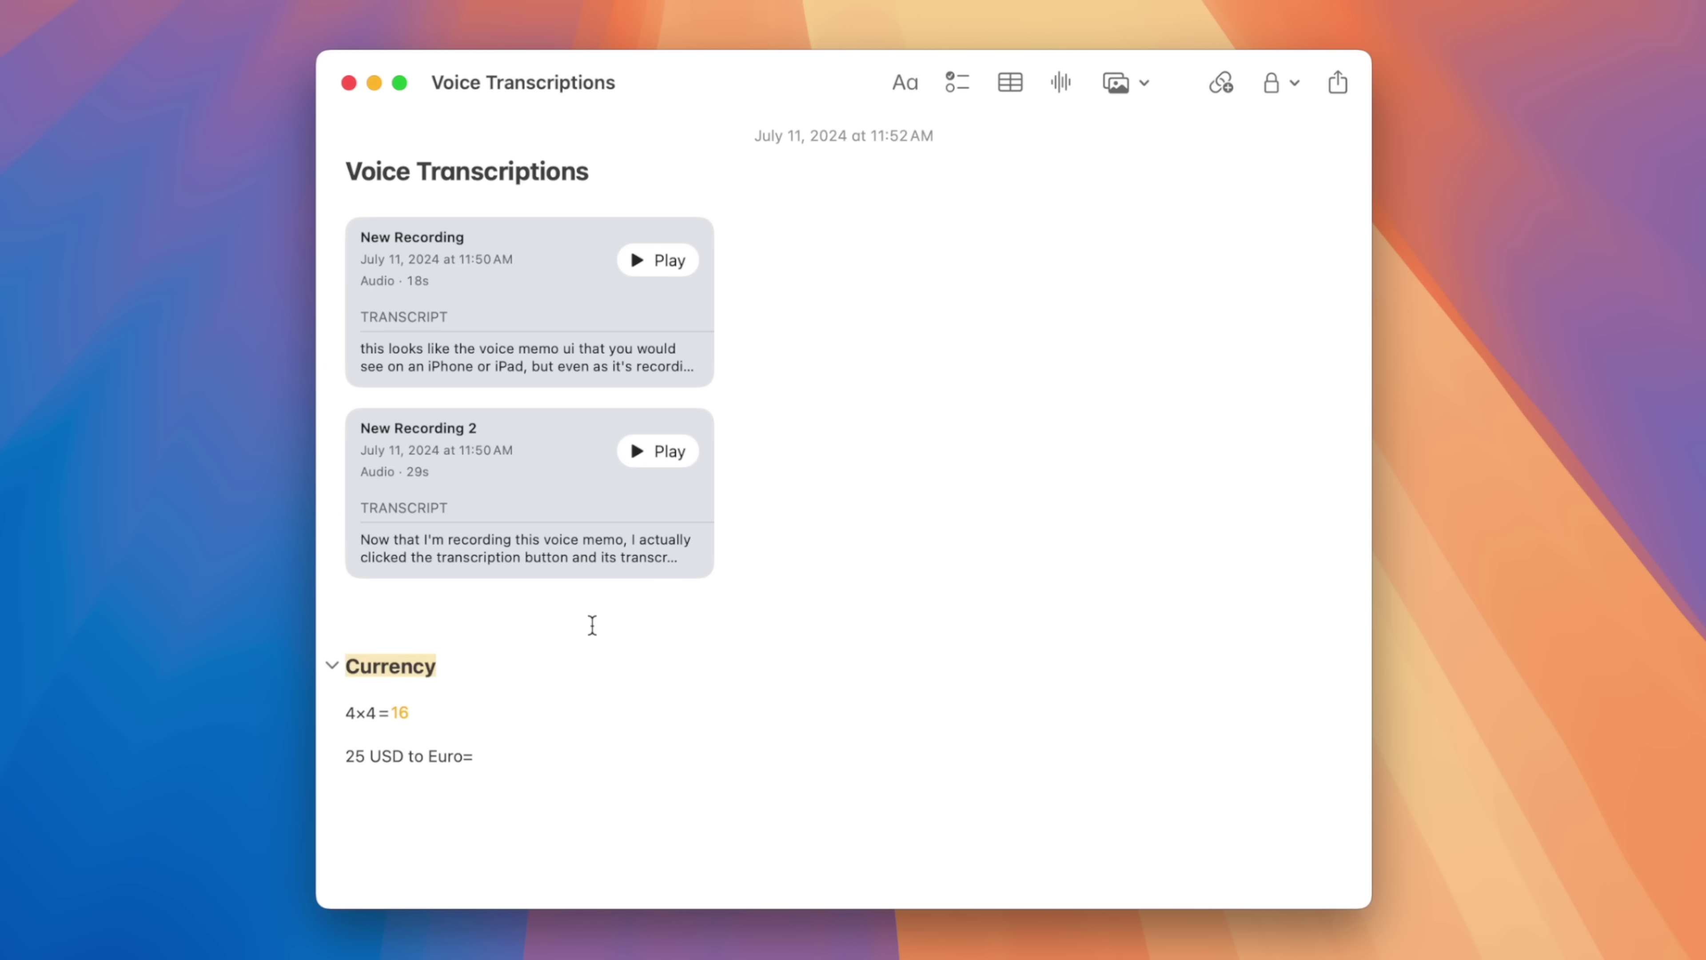
# Step: Collapse the Currency section and format the 'Voice Notes' line as a Heading
pyautogui.click(332, 667)
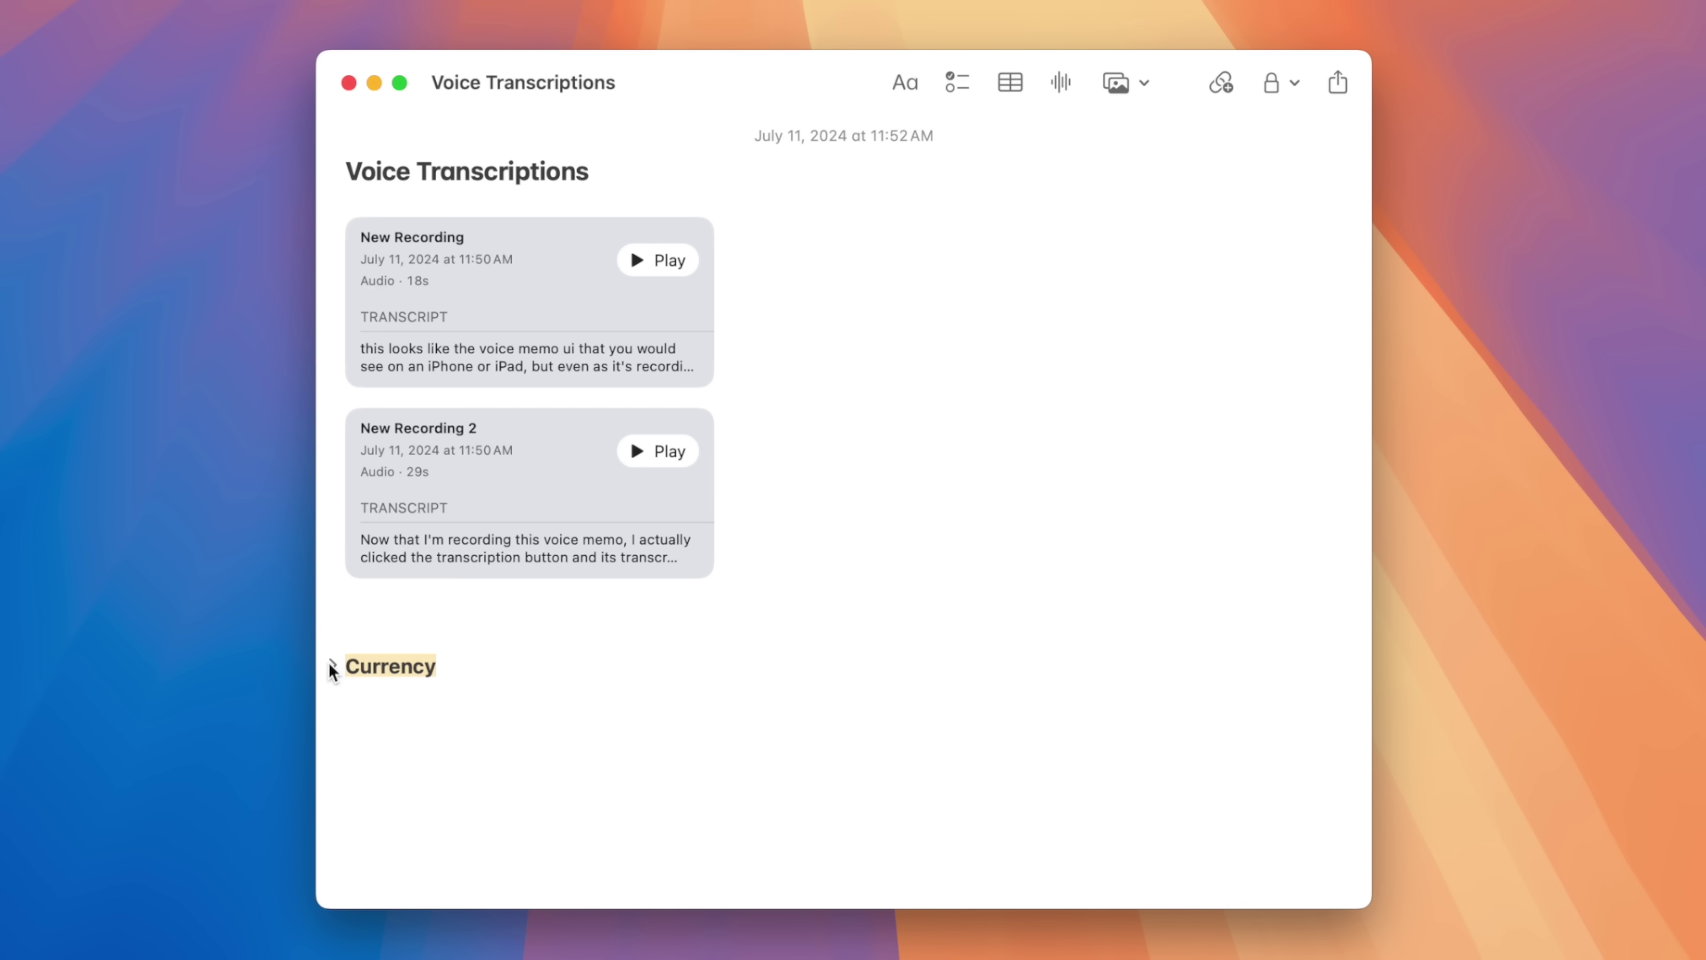
pyautogui.click(332, 667)
pyautogui.click(332, 667)
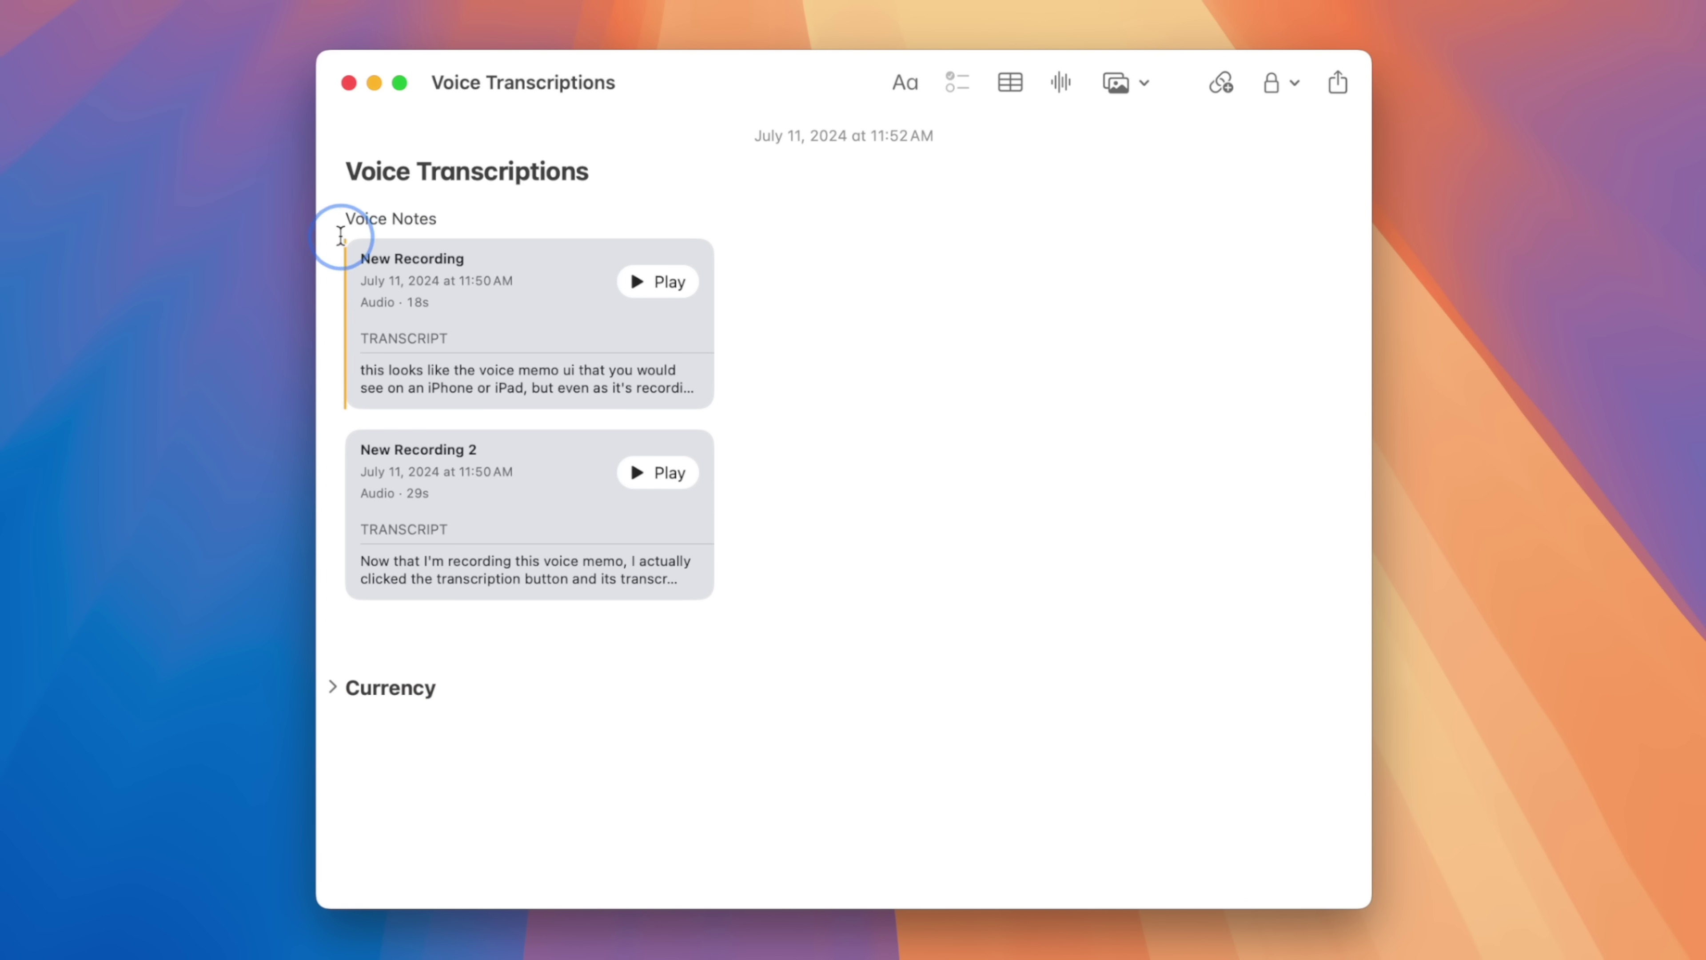
pyautogui.tripleClick(368, 221)
pyautogui.click(903, 81)
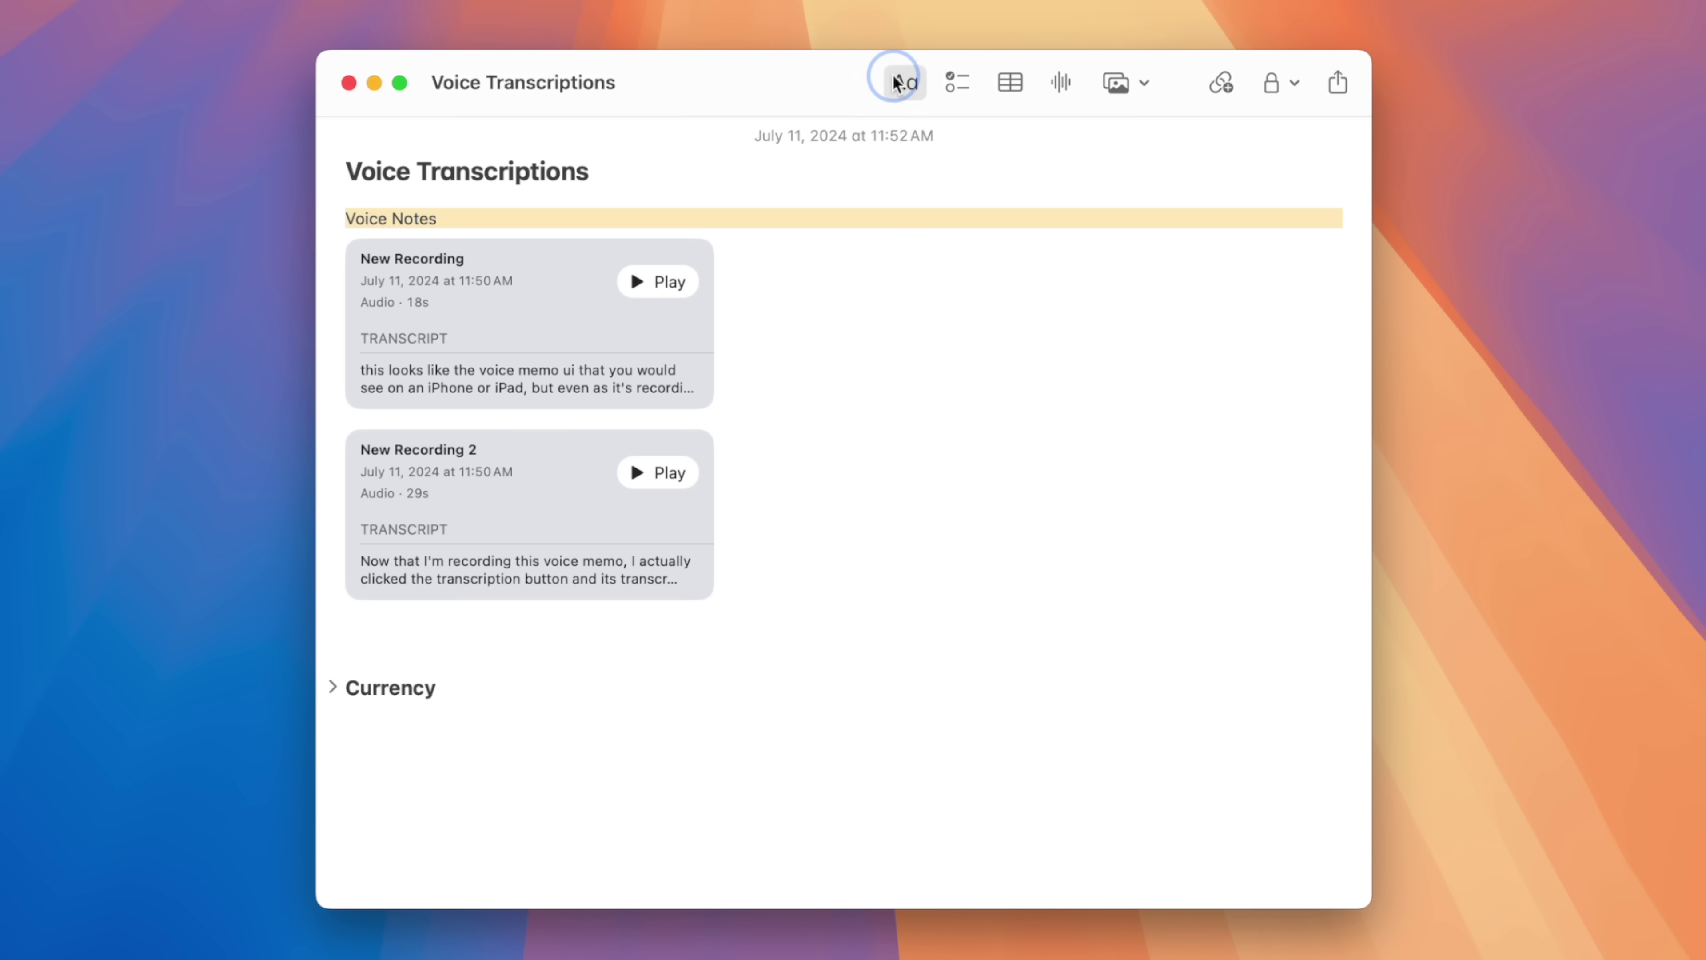
pyautogui.click(875, 231)
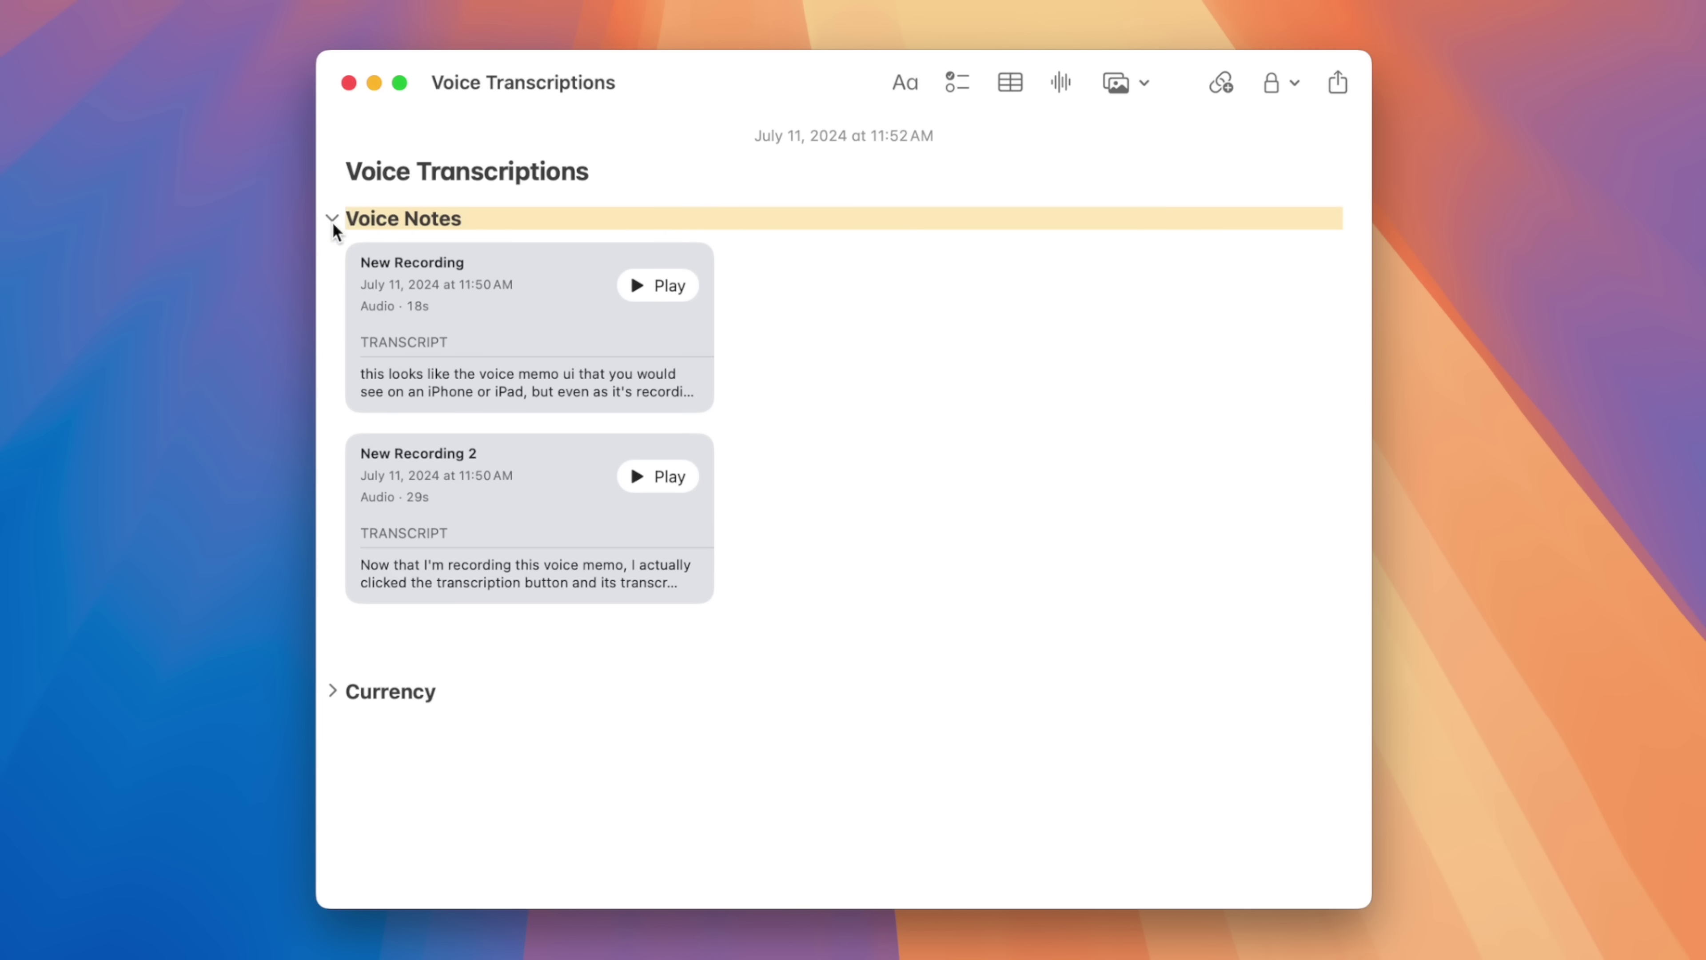
# Step: Toggle the Voice Notes and Currency sections, leaving Voice Notes expanded and Currency collapsed
pyautogui.click(332, 219)
pyautogui.click(332, 220)
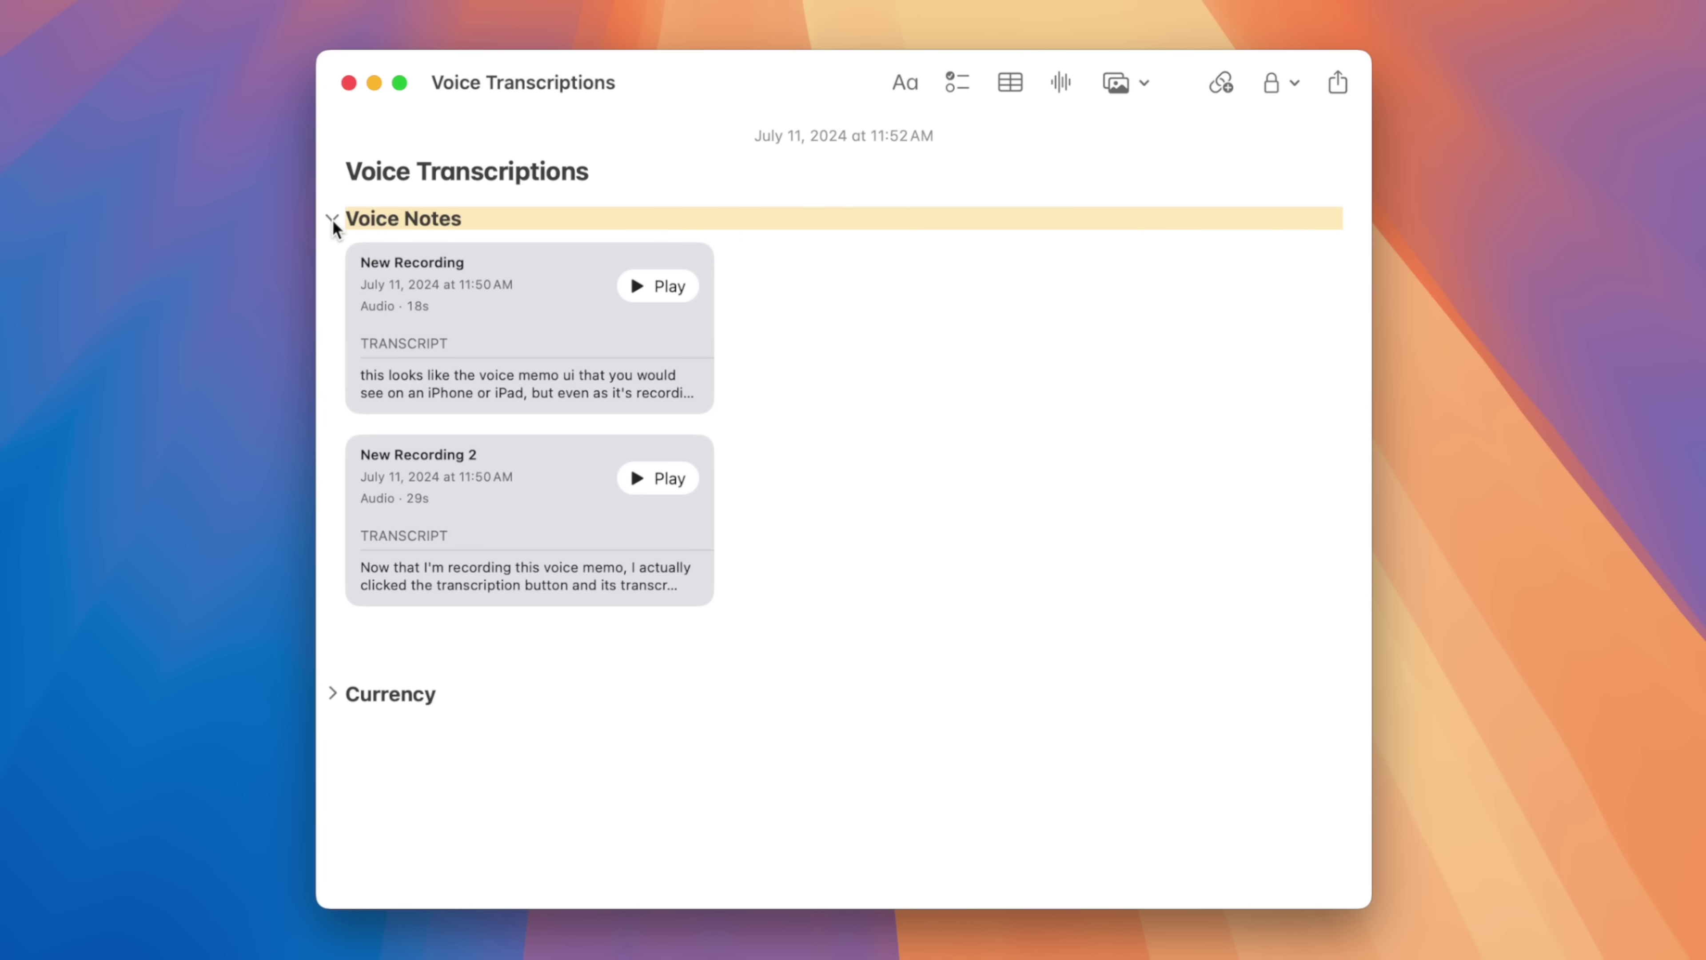
pyautogui.click(332, 220)
pyautogui.click(333, 245)
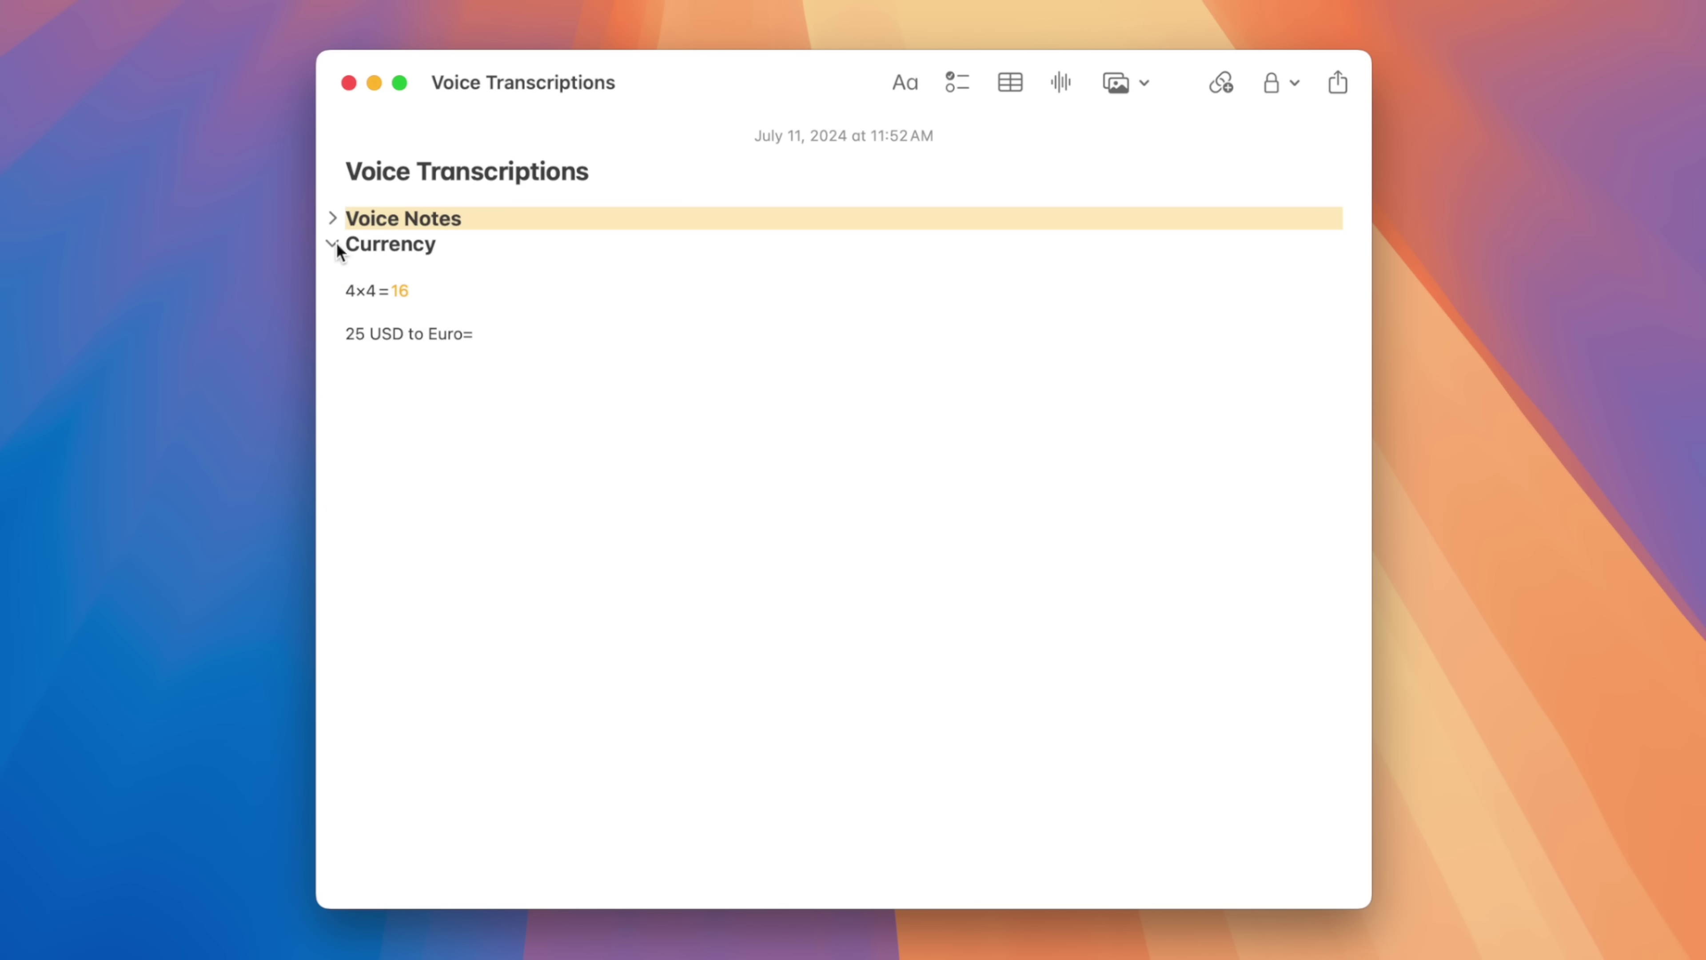
pyautogui.click(334, 245)
pyautogui.click(334, 246)
pyautogui.click(334, 246)
pyautogui.click(332, 220)
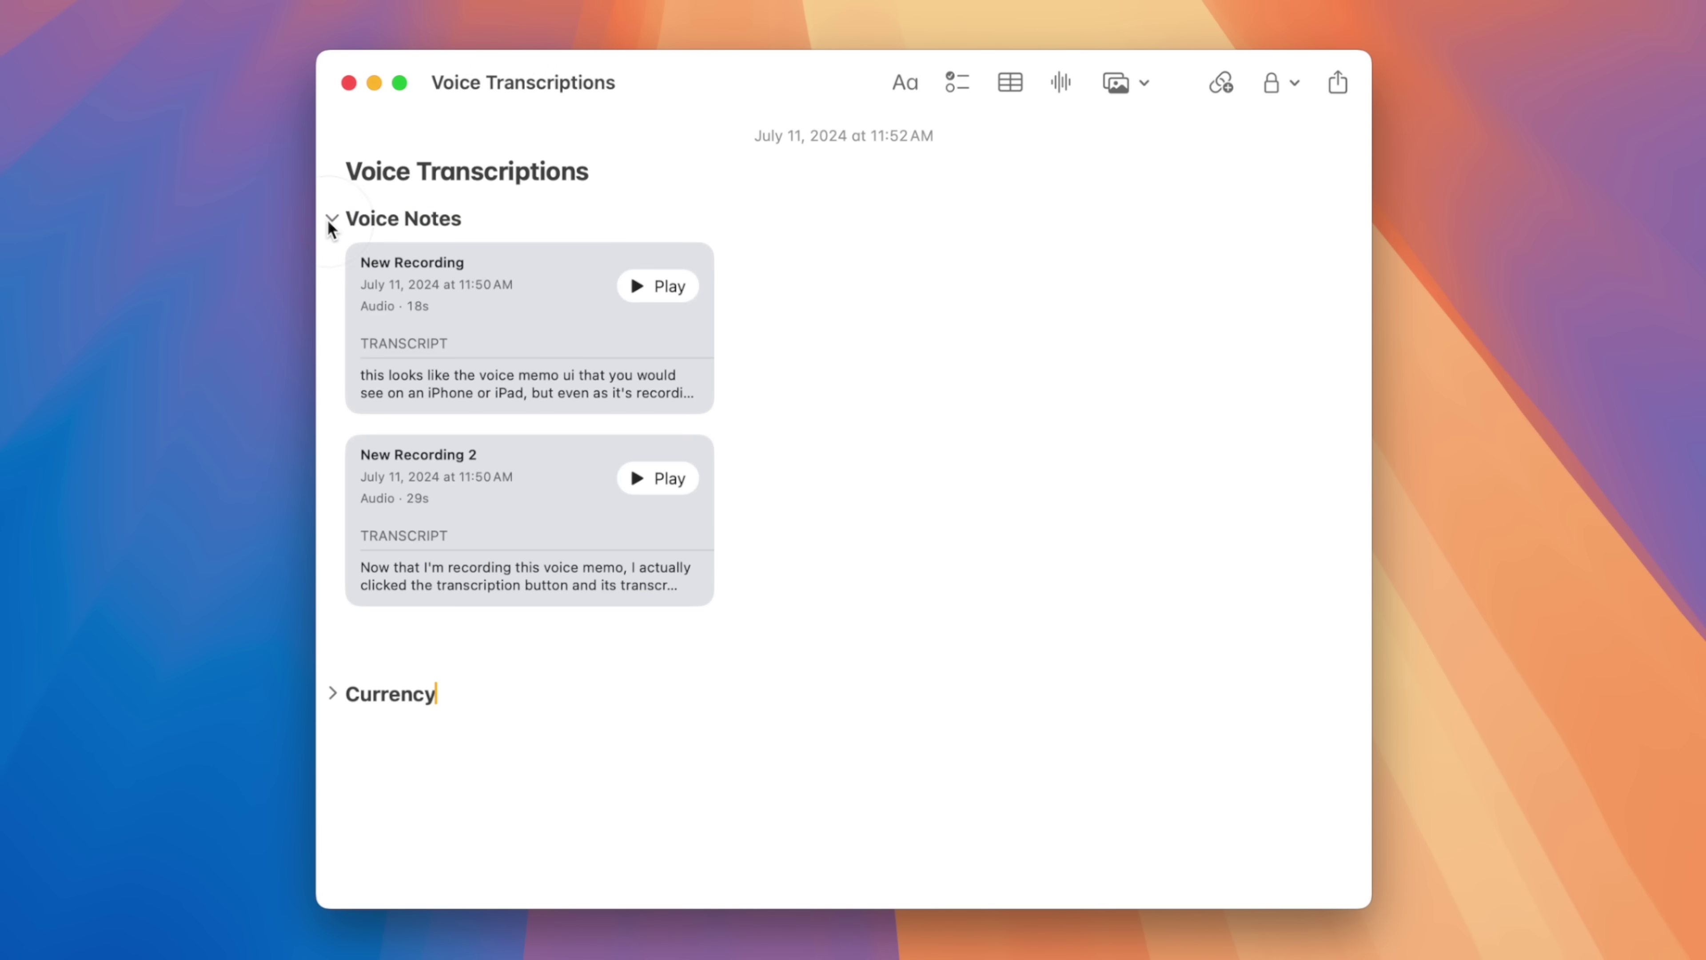
# Step: Highlight the title word 'Transcriptions' in Pink
pyautogui.doubleClick(533, 173)
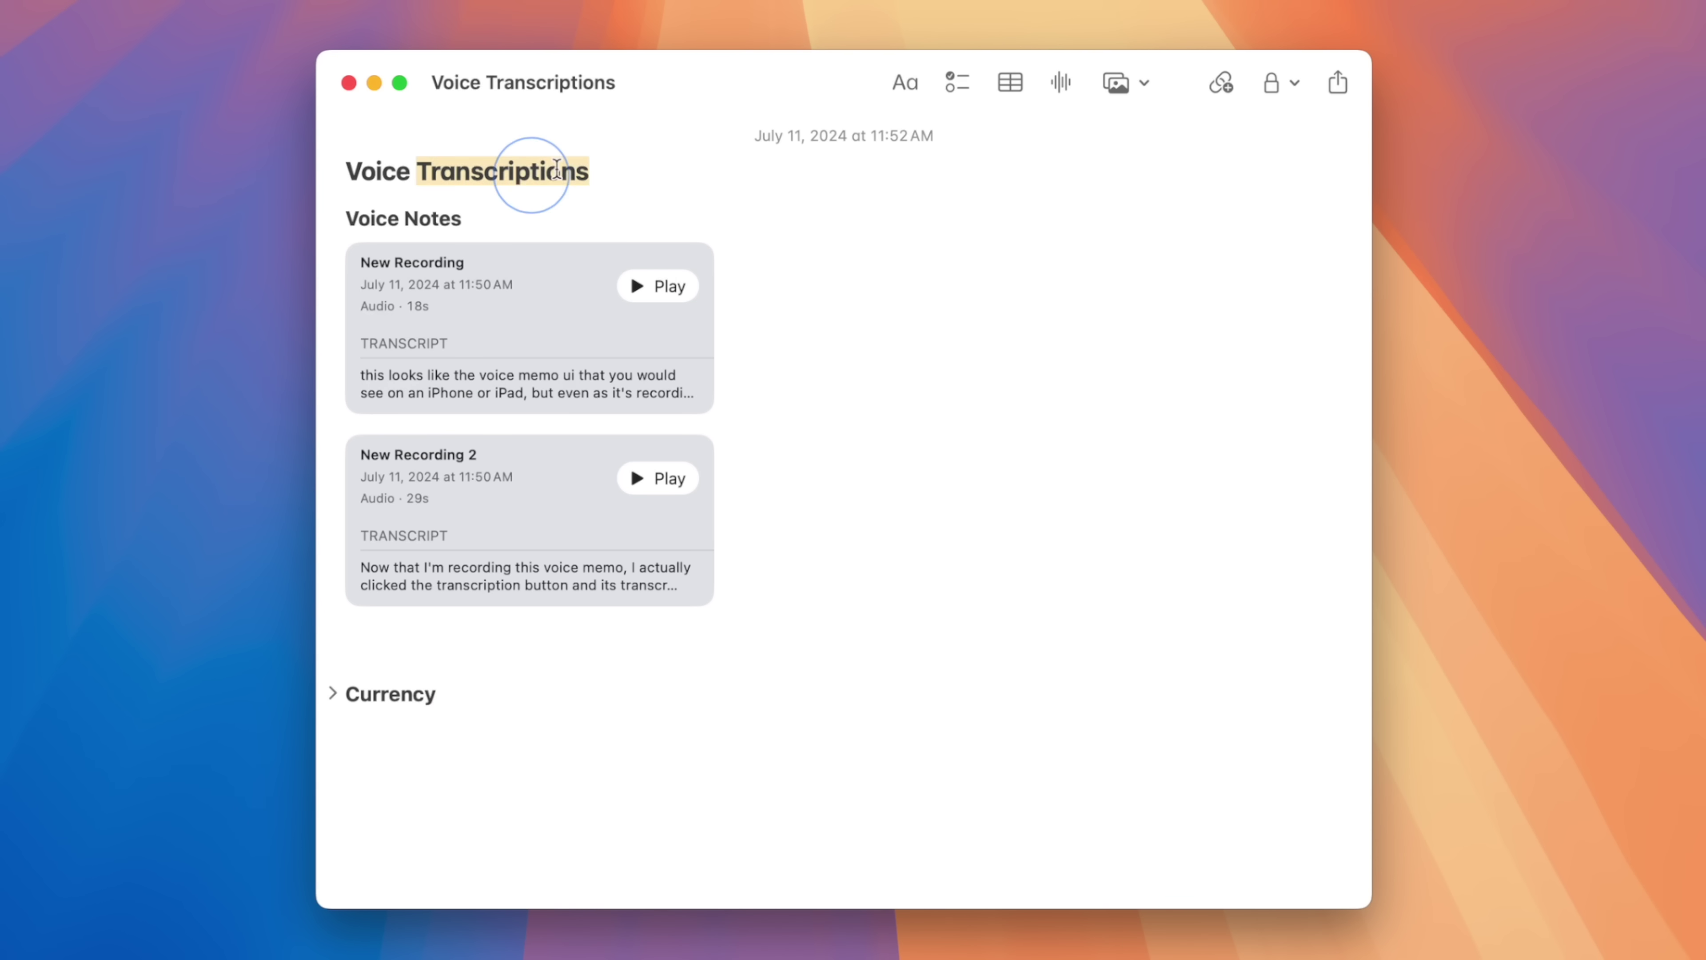
pyautogui.click(904, 83)
pyautogui.click(996, 142)
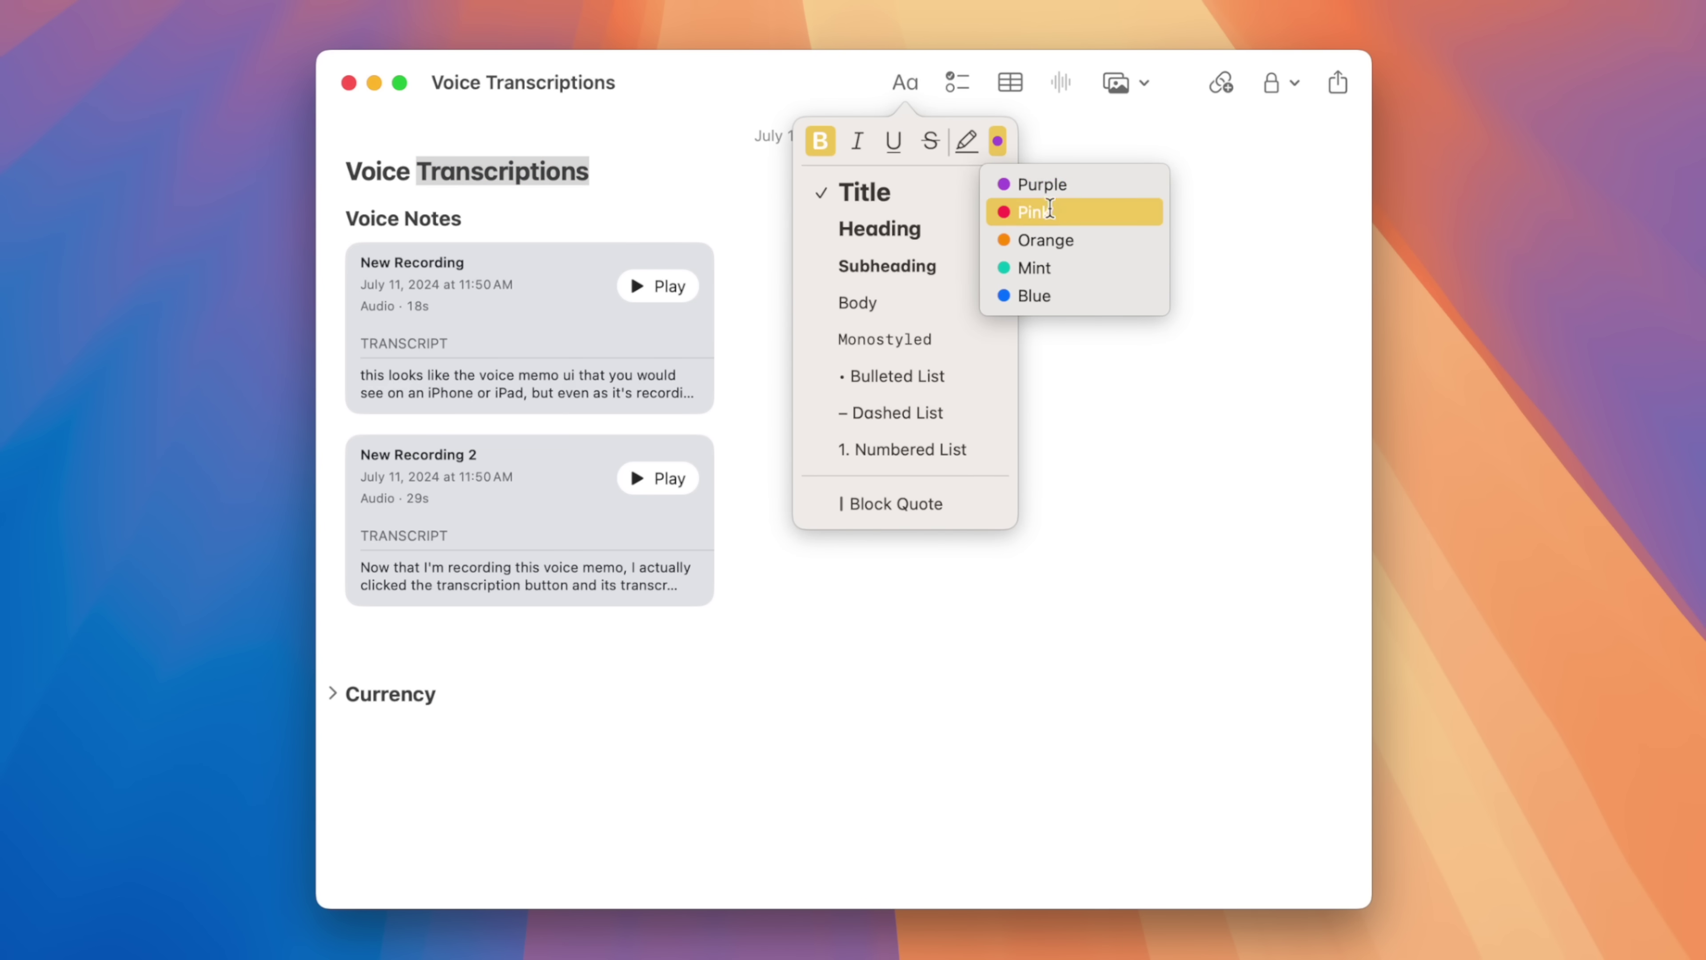
pyautogui.click(1038, 212)
pyautogui.click(650, 167)
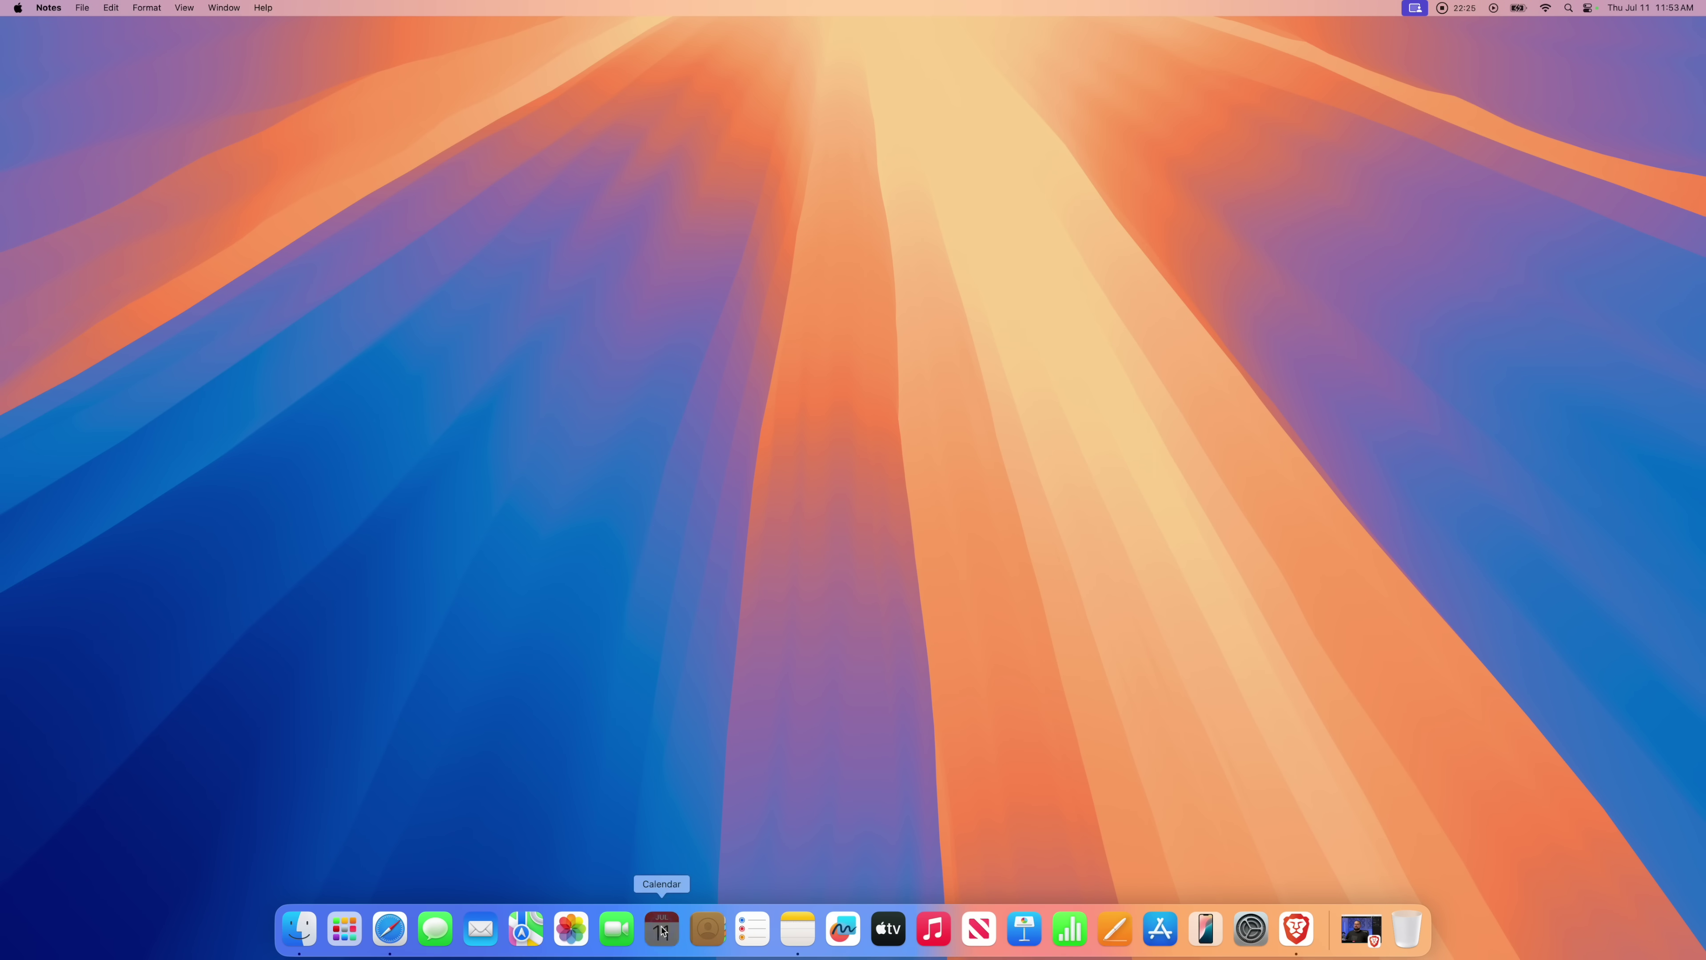
# Step: Launch Calendar, dismiss the welcome screen, and centre and enlarge its window
pyautogui.click(662, 931)
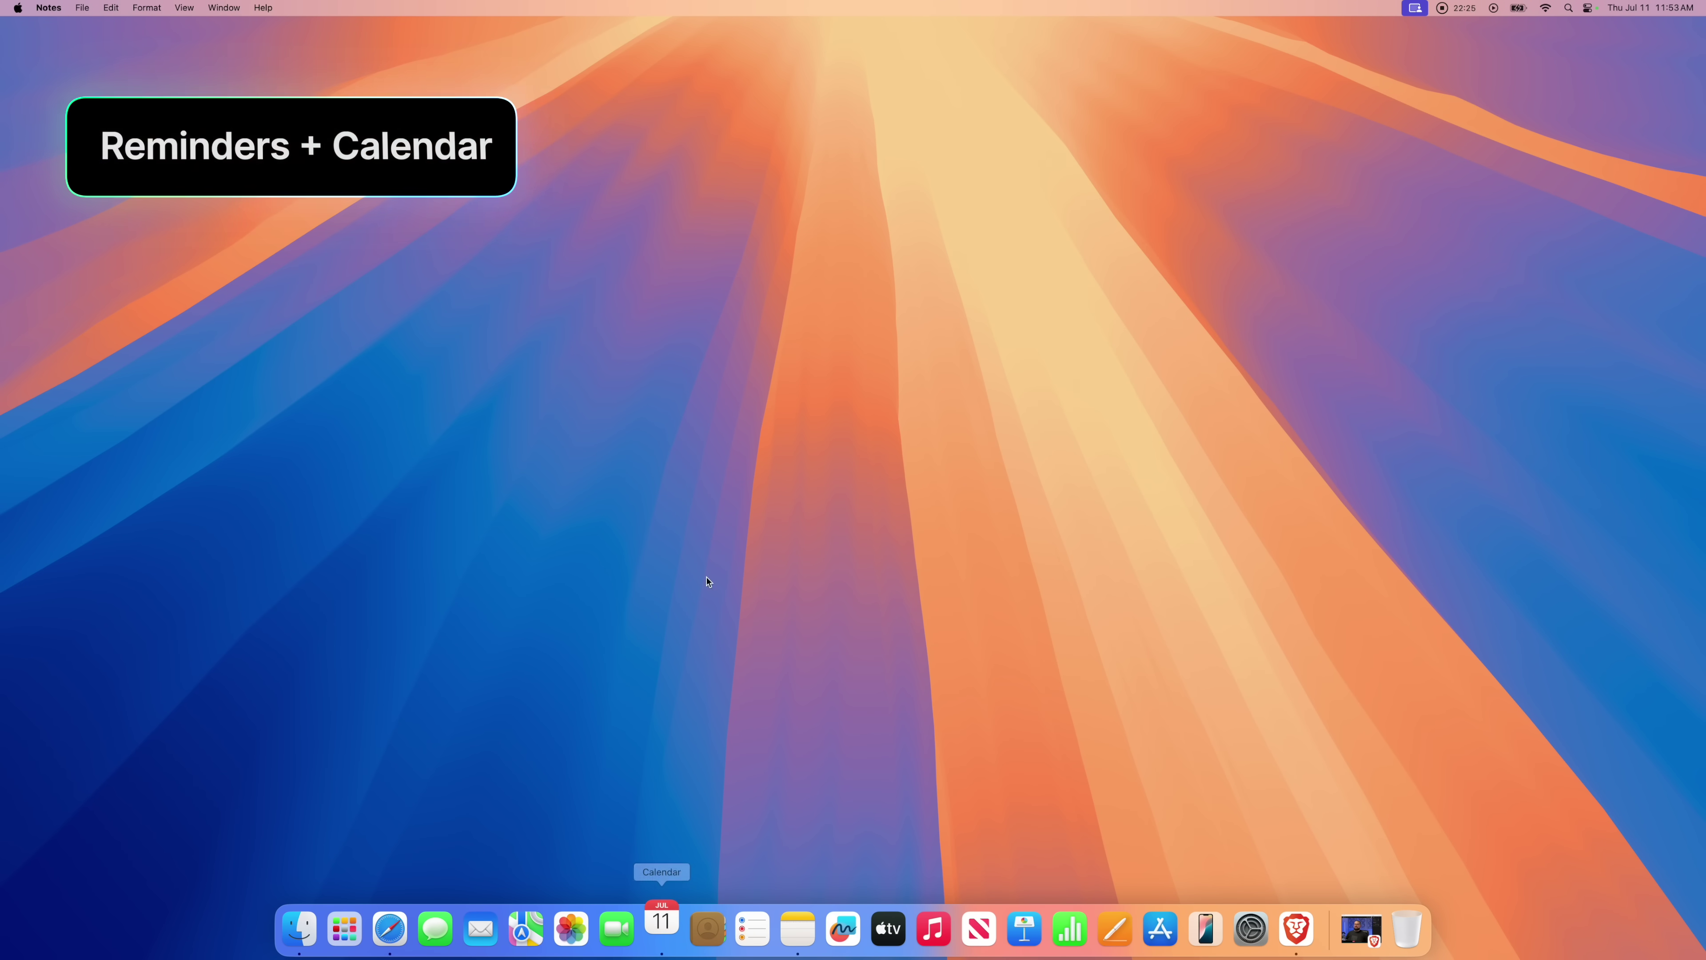
pyautogui.click(437, 413)
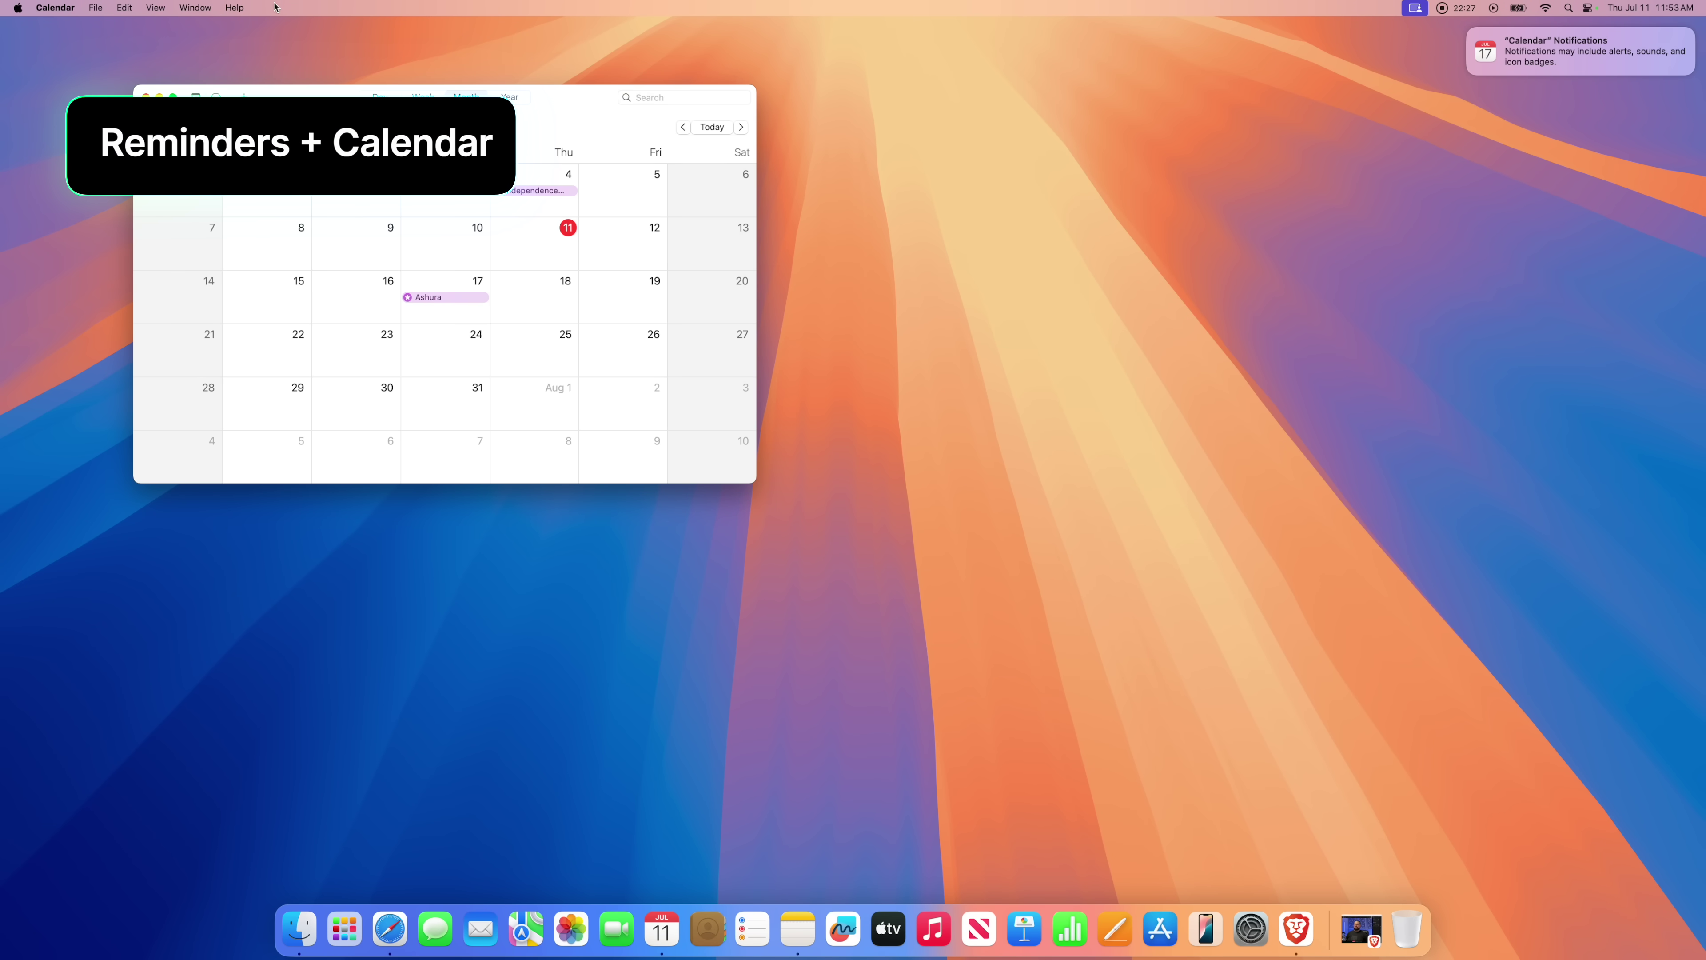
pyautogui.moveTo(292, 92); pyautogui.dragTo(705, 145)
pyautogui.doubleClick(1129, 162)
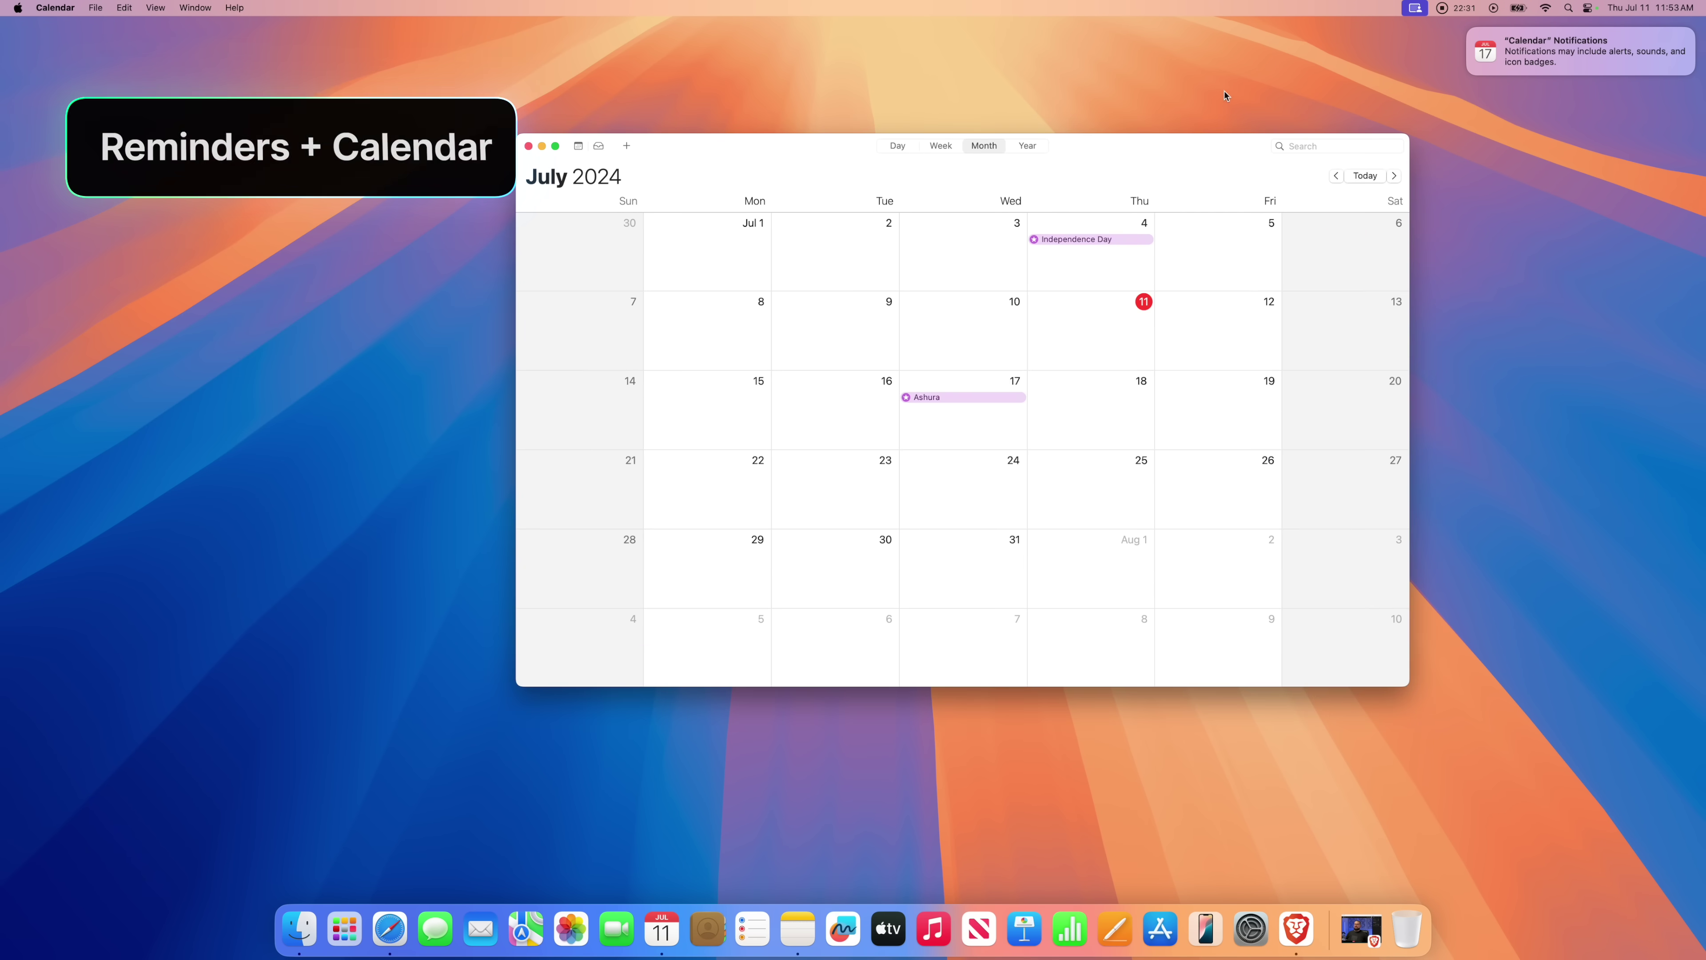
pyautogui.moveTo(1129, 161); pyautogui.dragTo(1122, 158)
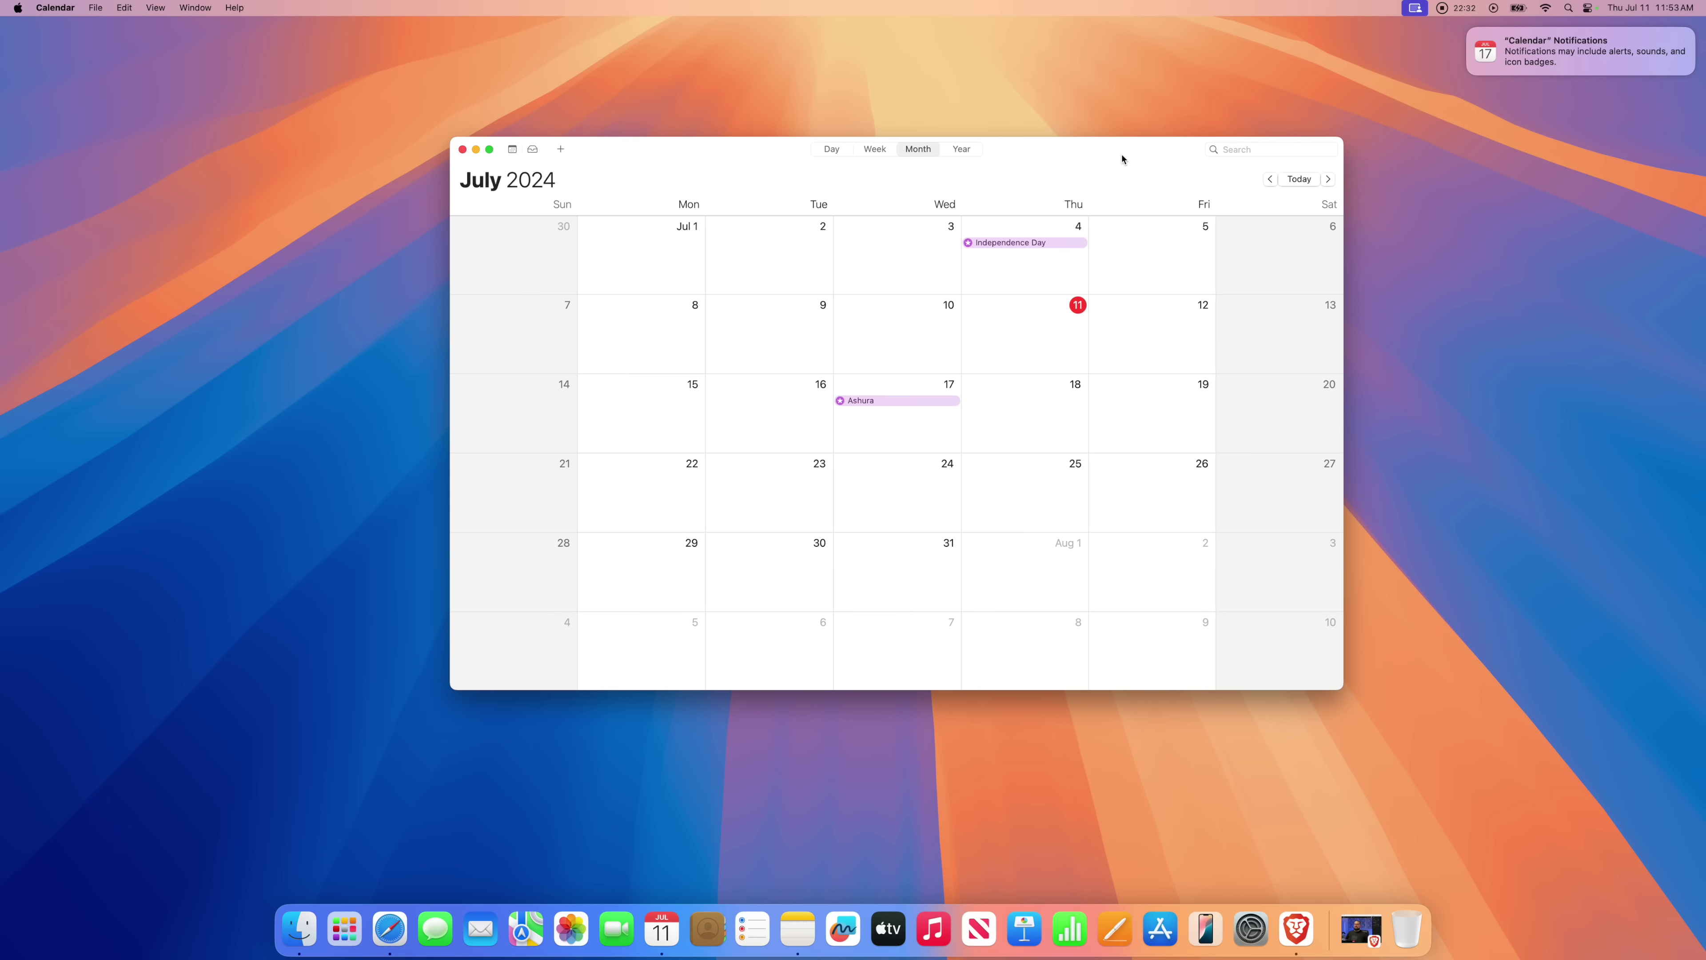
# Step: Create a New Reminder on July 11 at 12 PM
pyautogui.doubleClick(1007, 324)
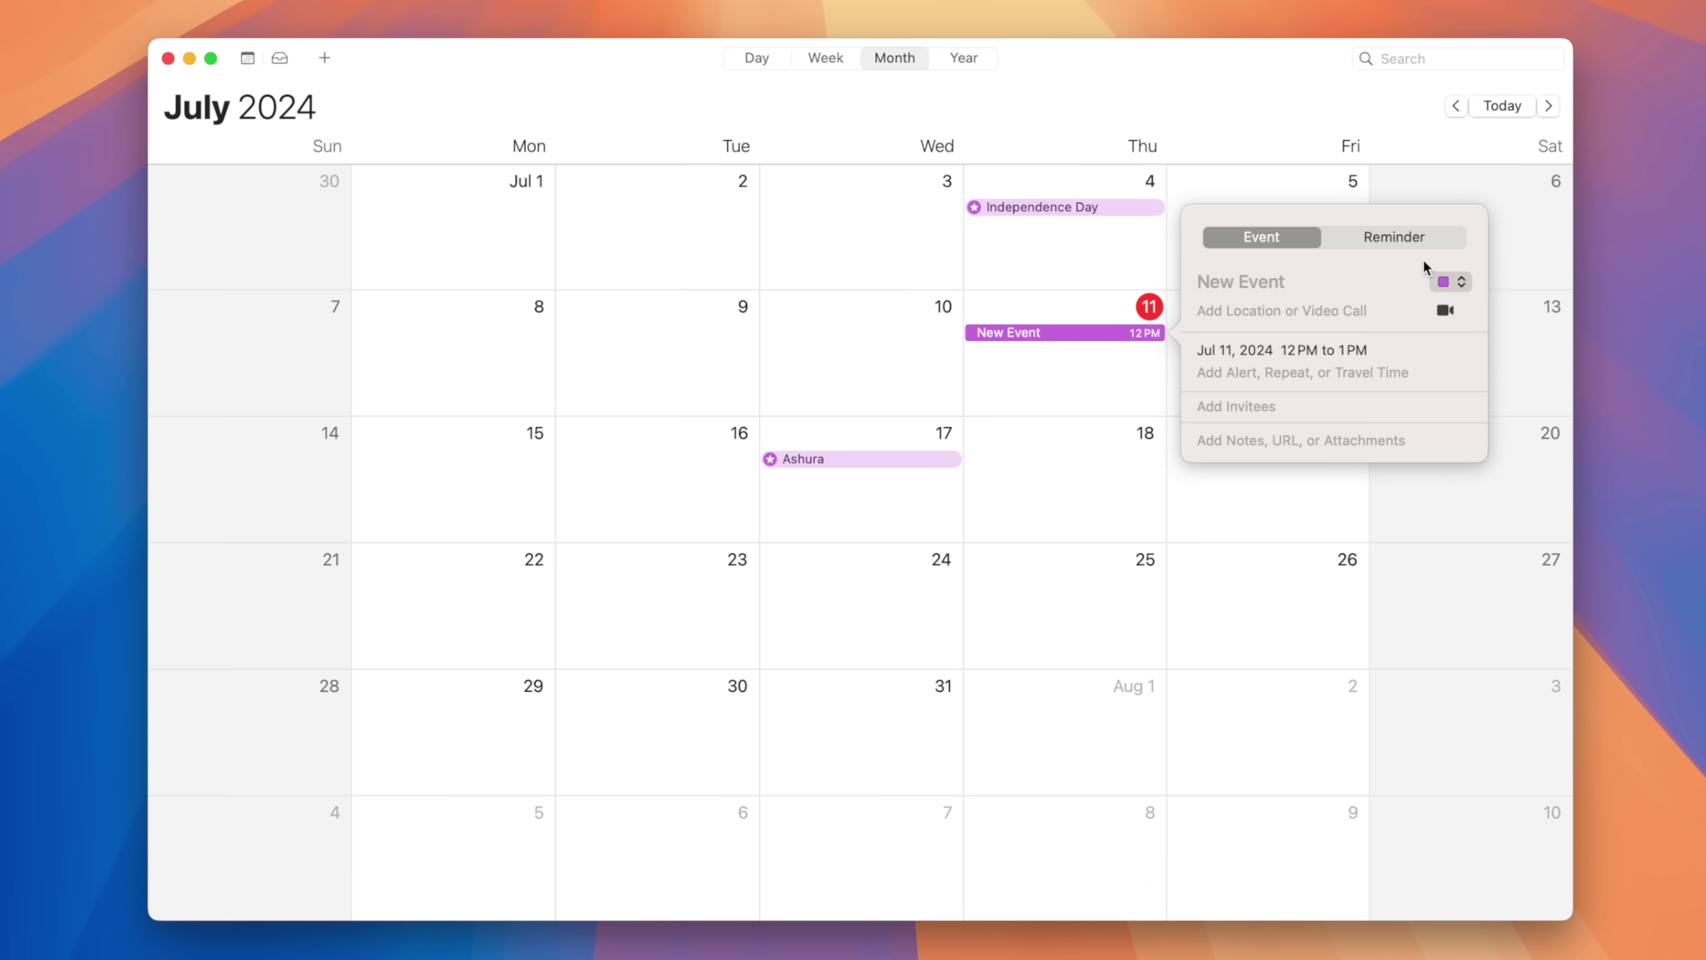
pyautogui.click(1397, 235)
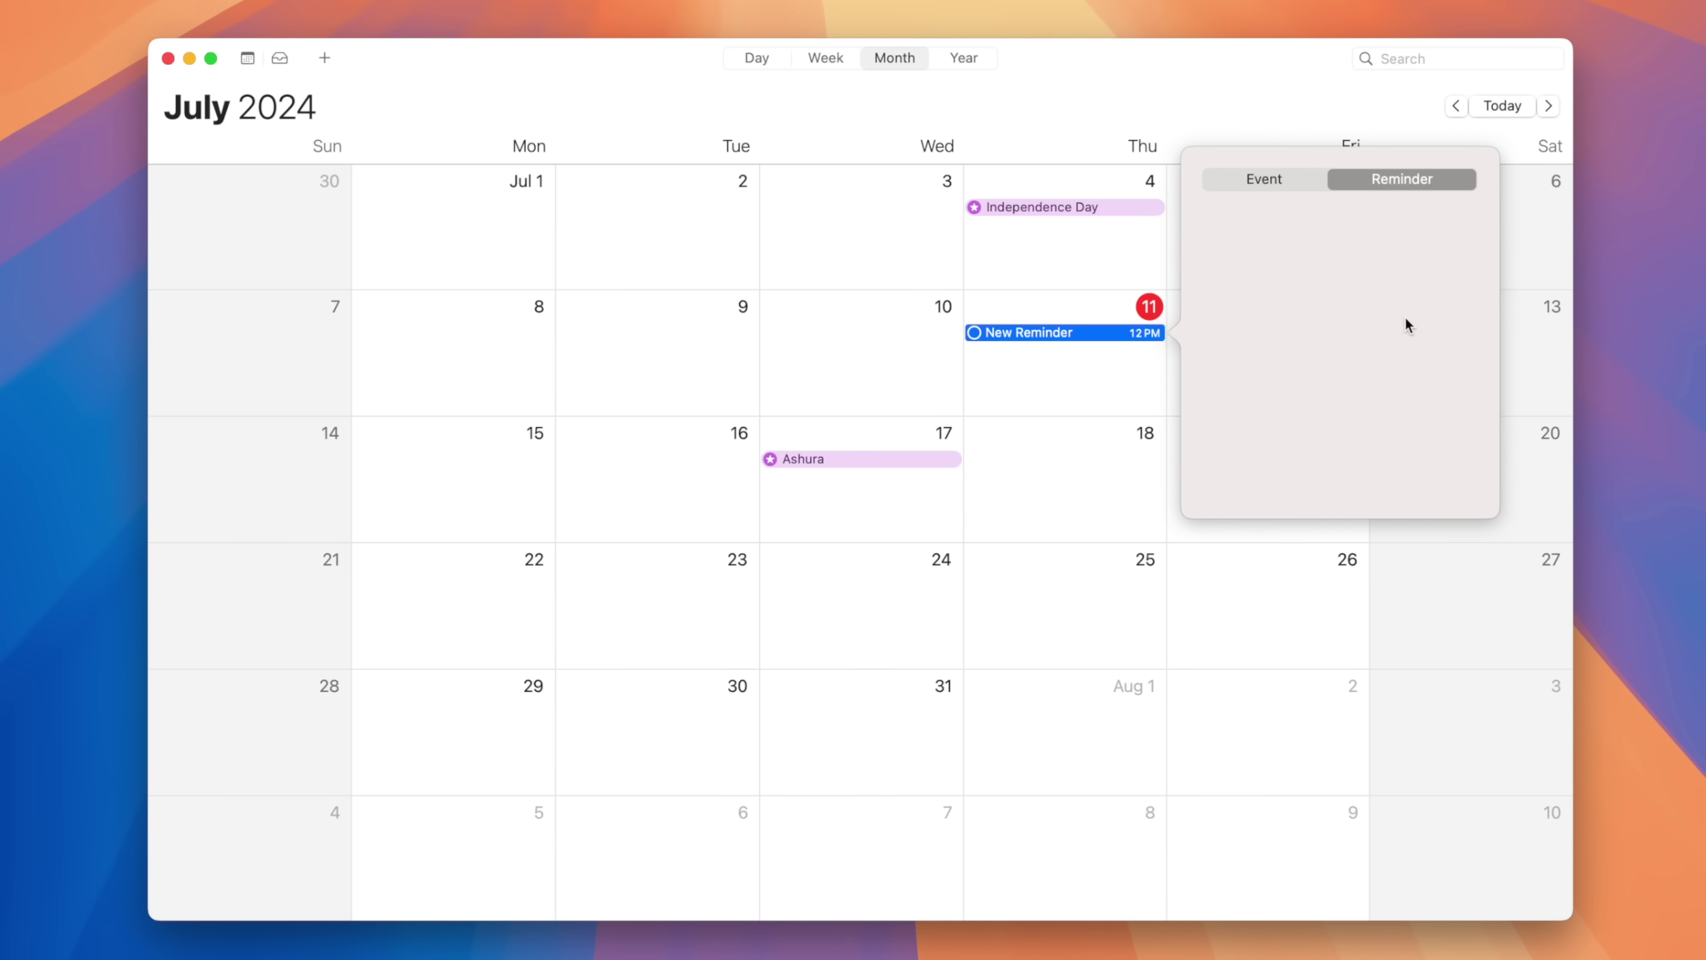
pyautogui.press('Escape')
pyautogui.click(1047, 334)
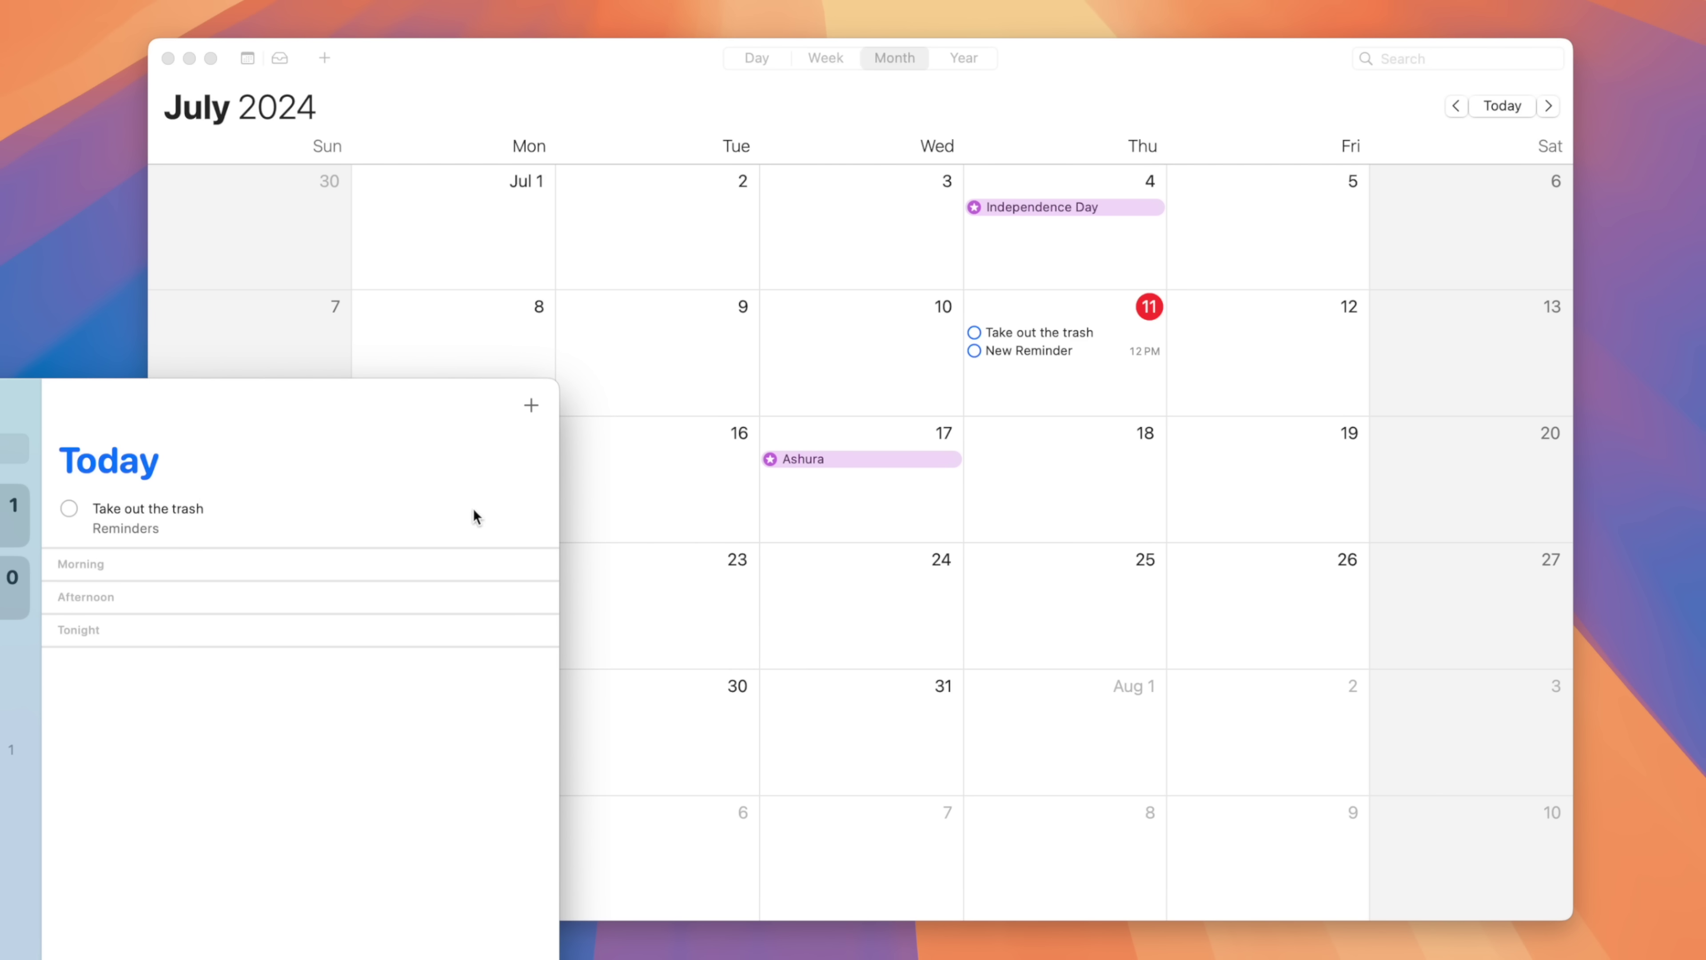
# Step: Change the 'Take out the trash' reminder's date to July 12
pyautogui.click(532, 509)
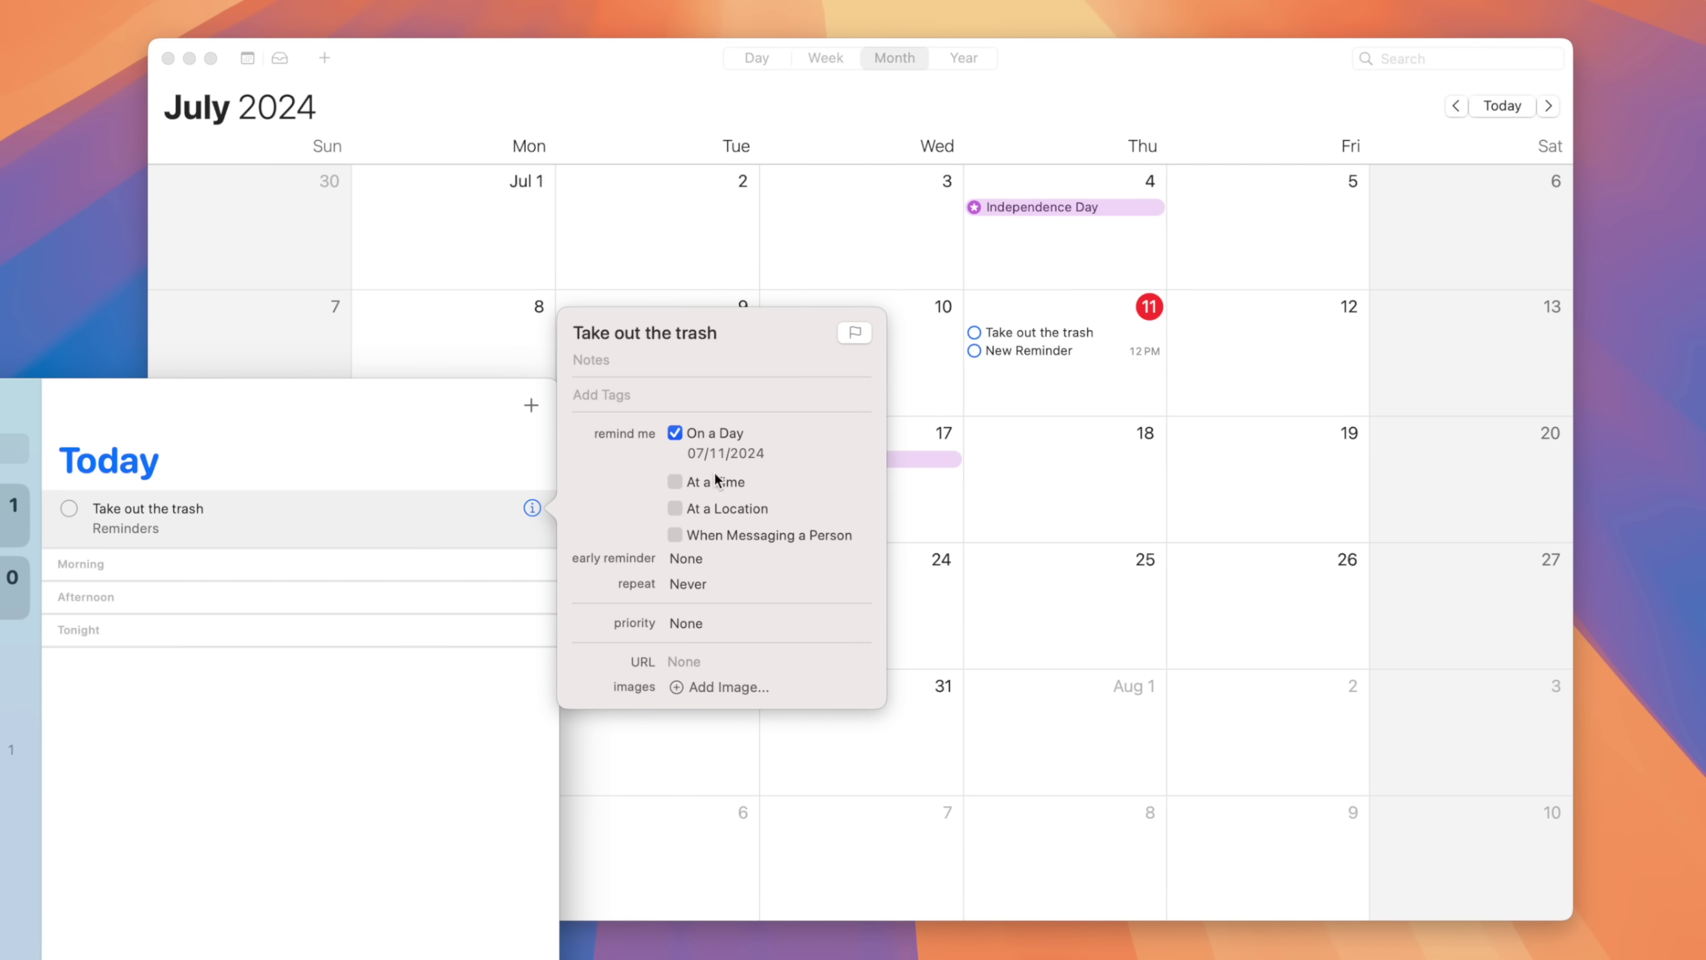
pyautogui.click(720, 458)
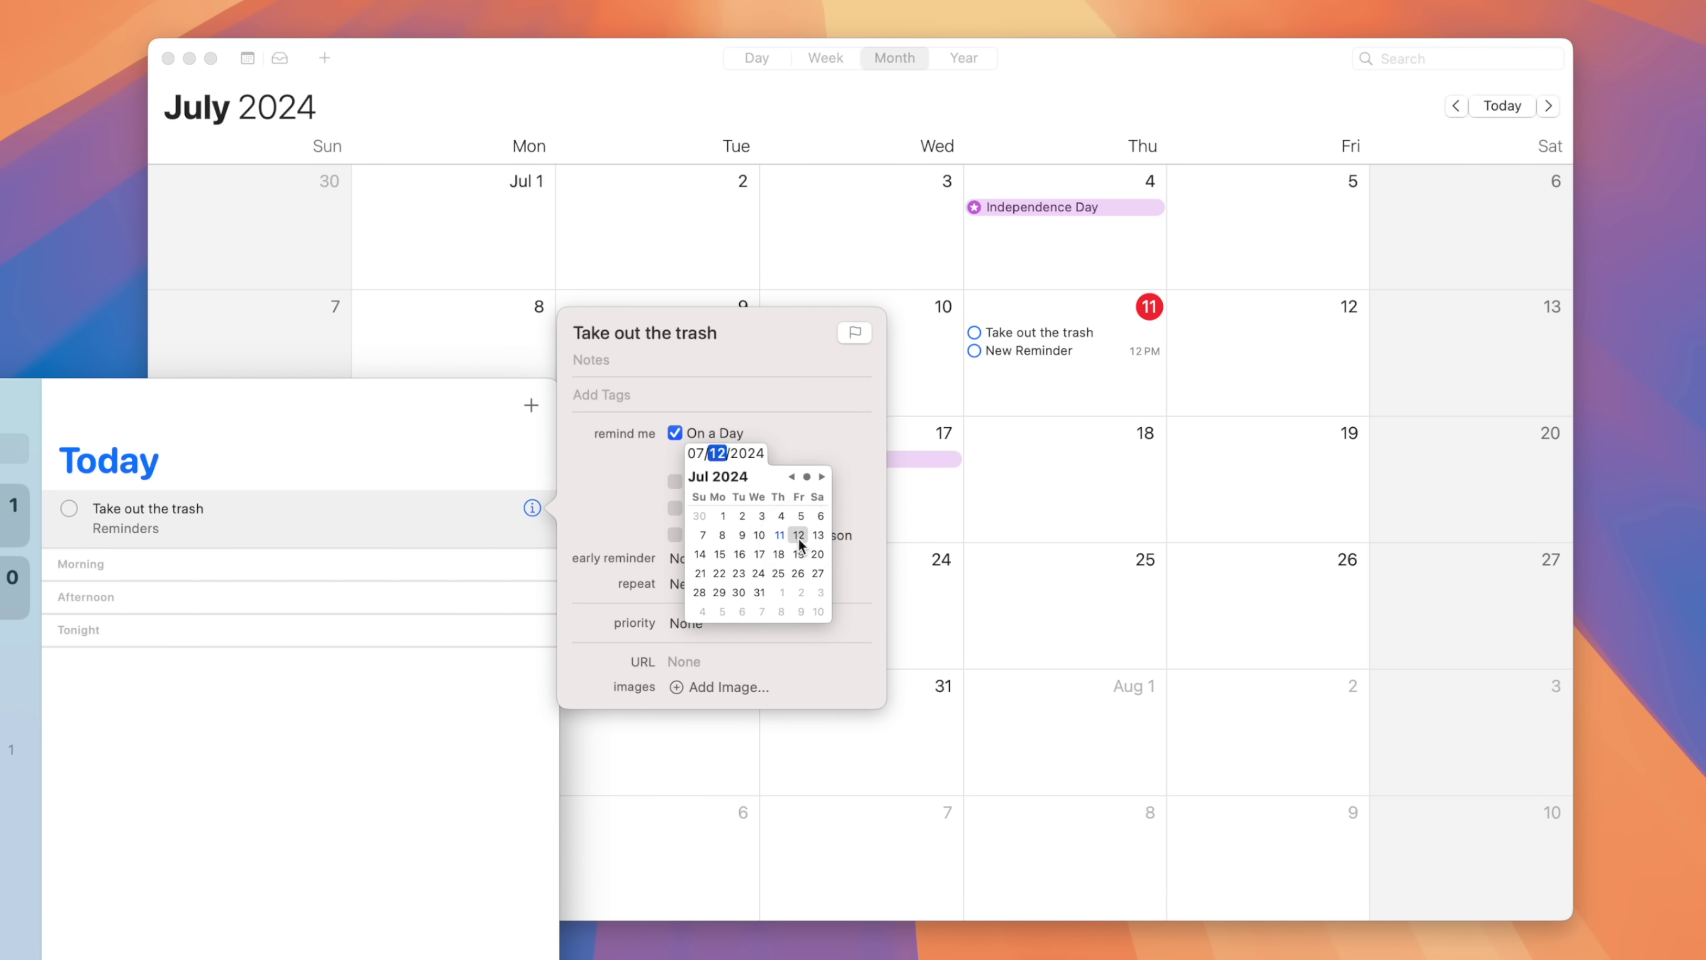
pyautogui.click(473, 818)
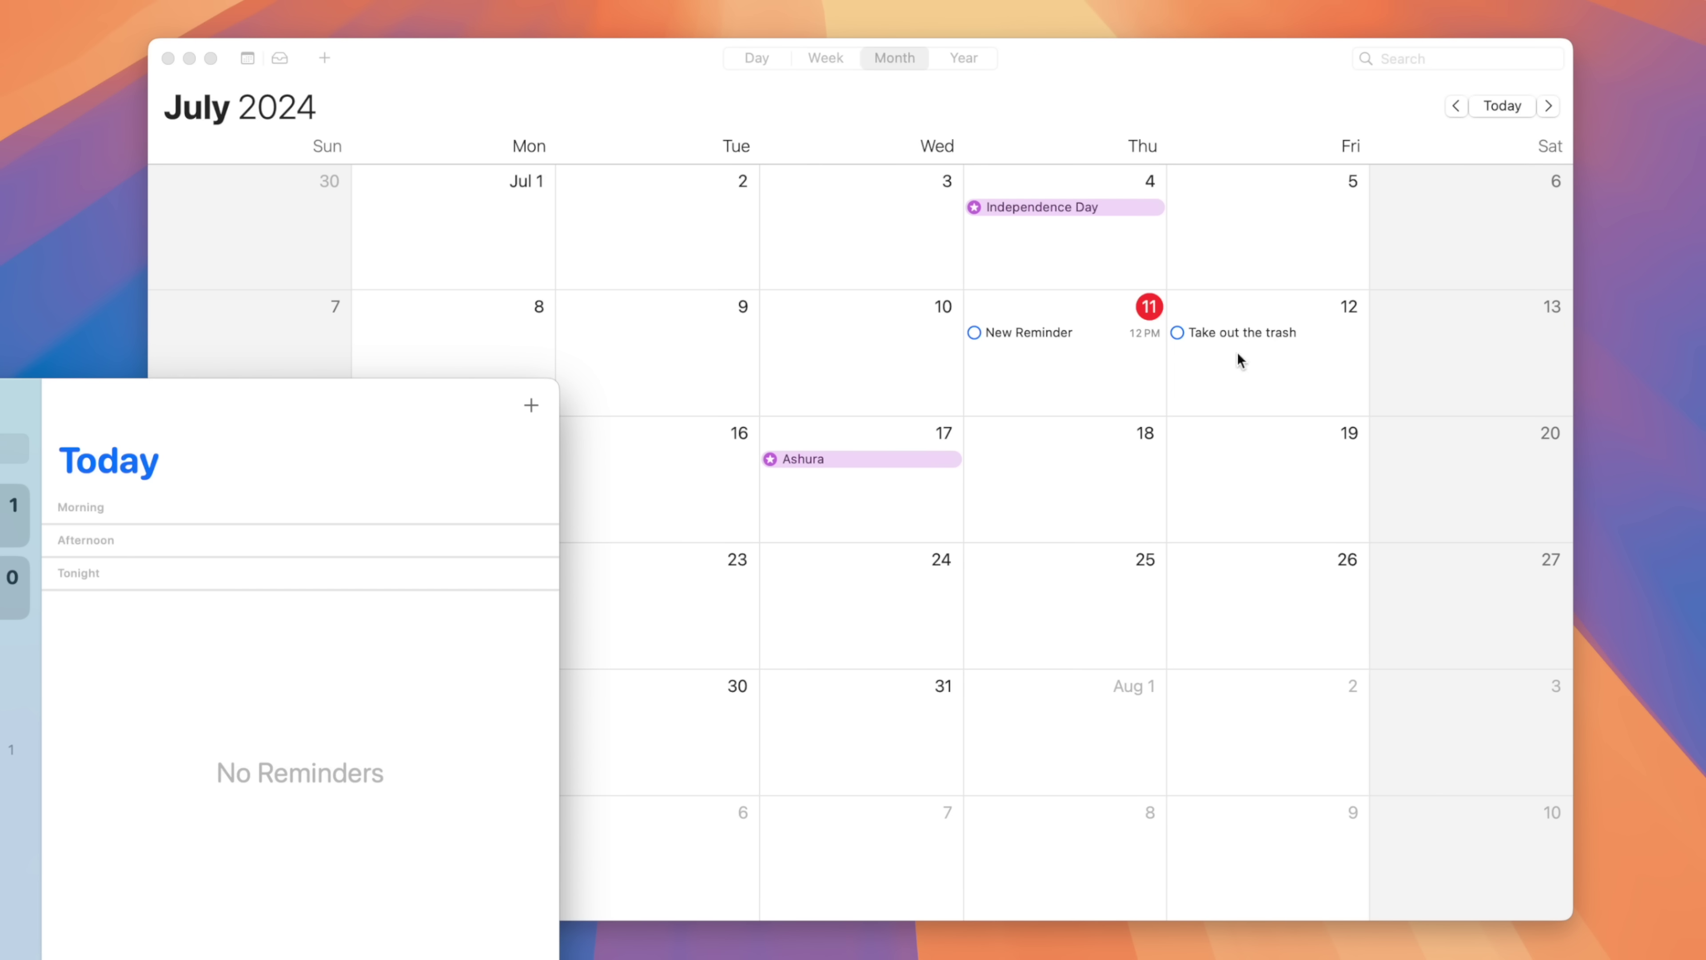
# Step: Show the calendars sidebar, toggle Scheduled Reminders off and on, and review the moved reminder
pyautogui.click(1267, 371)
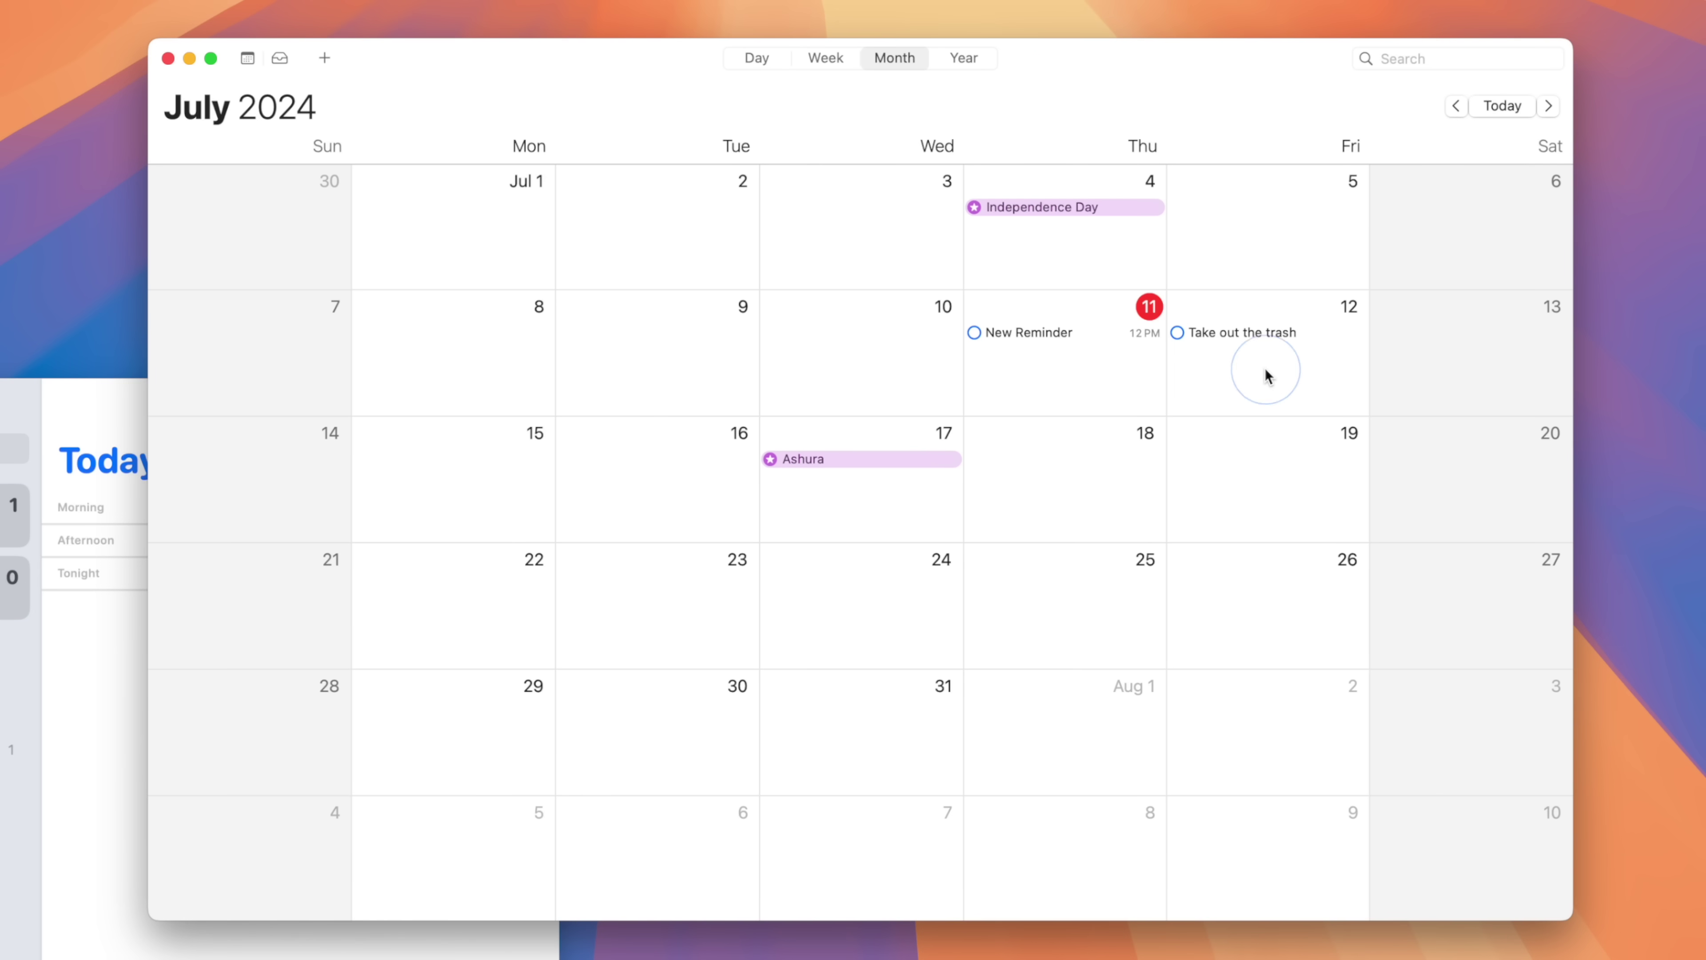
pyautogui.click(248, 59)
pyautogui.click(176, 257)
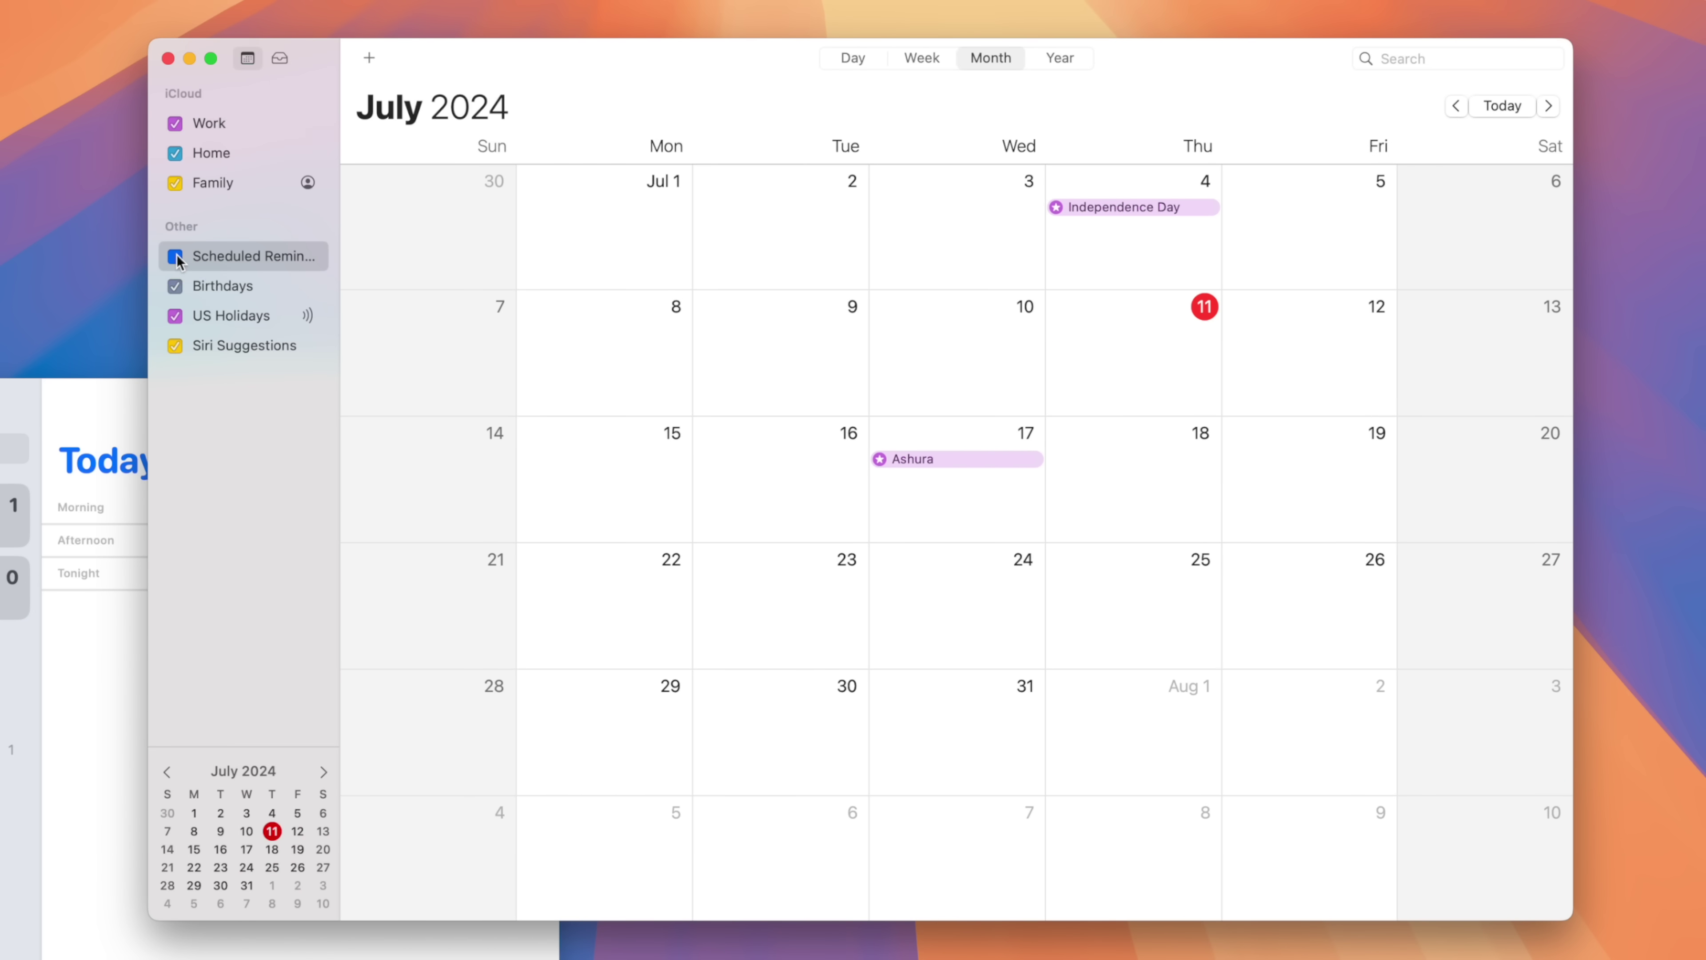
pyautogui.click(176, 257)
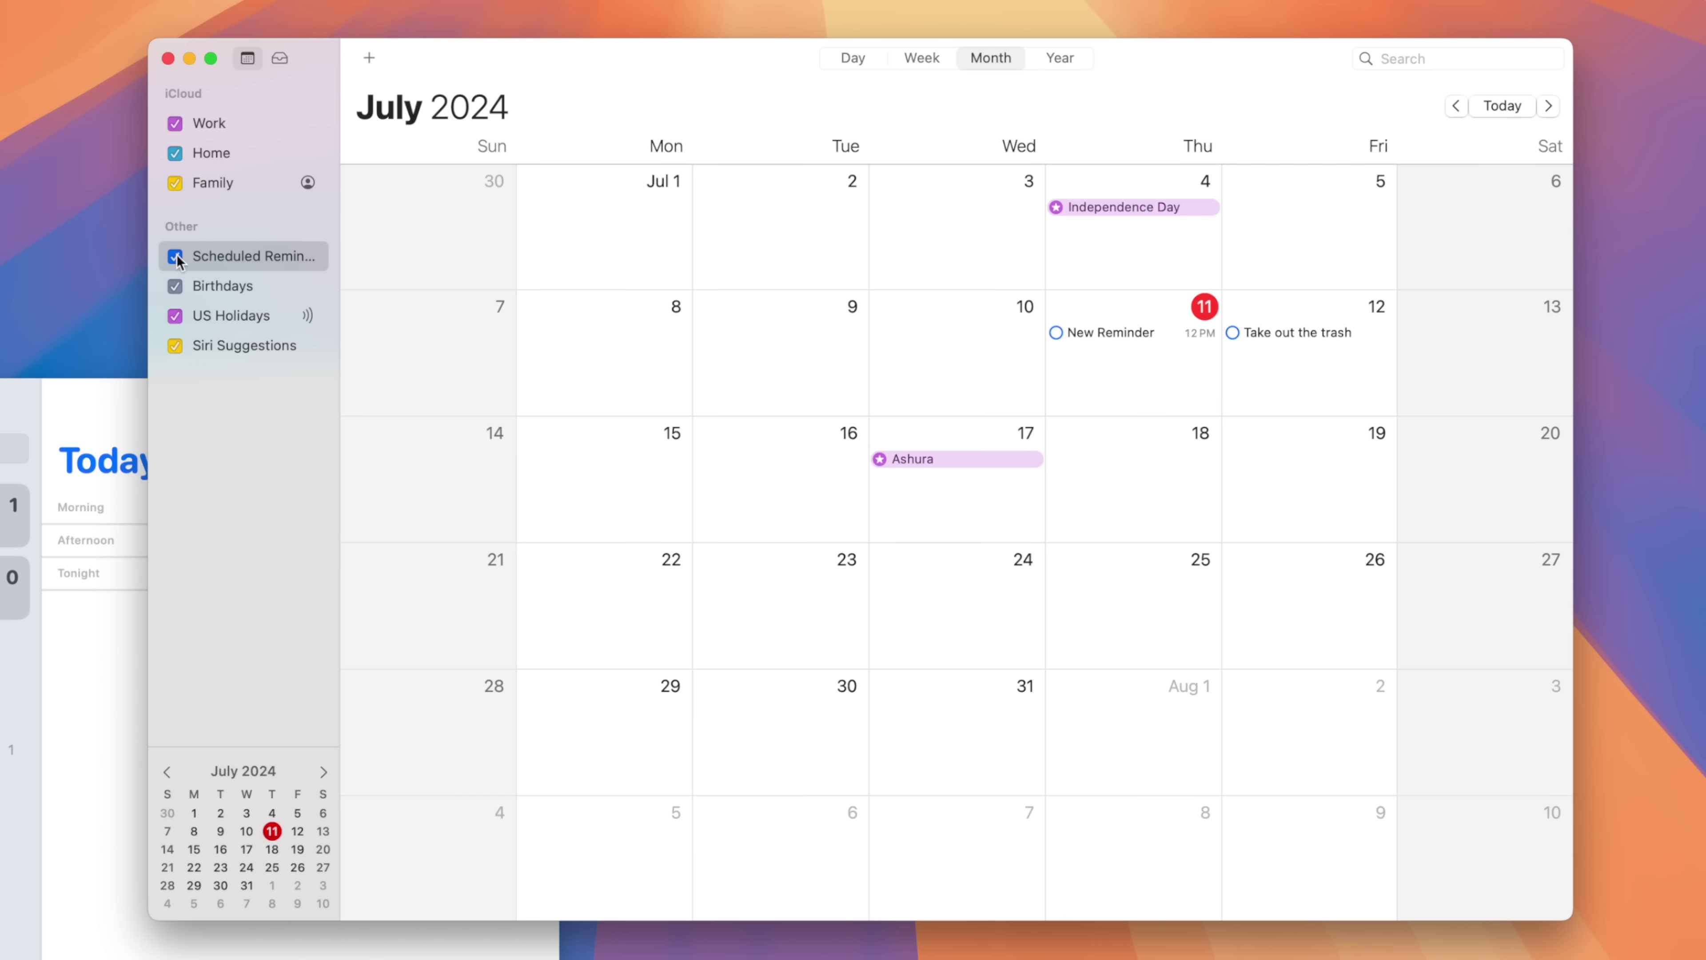
pyautogui.click(1321, 332)
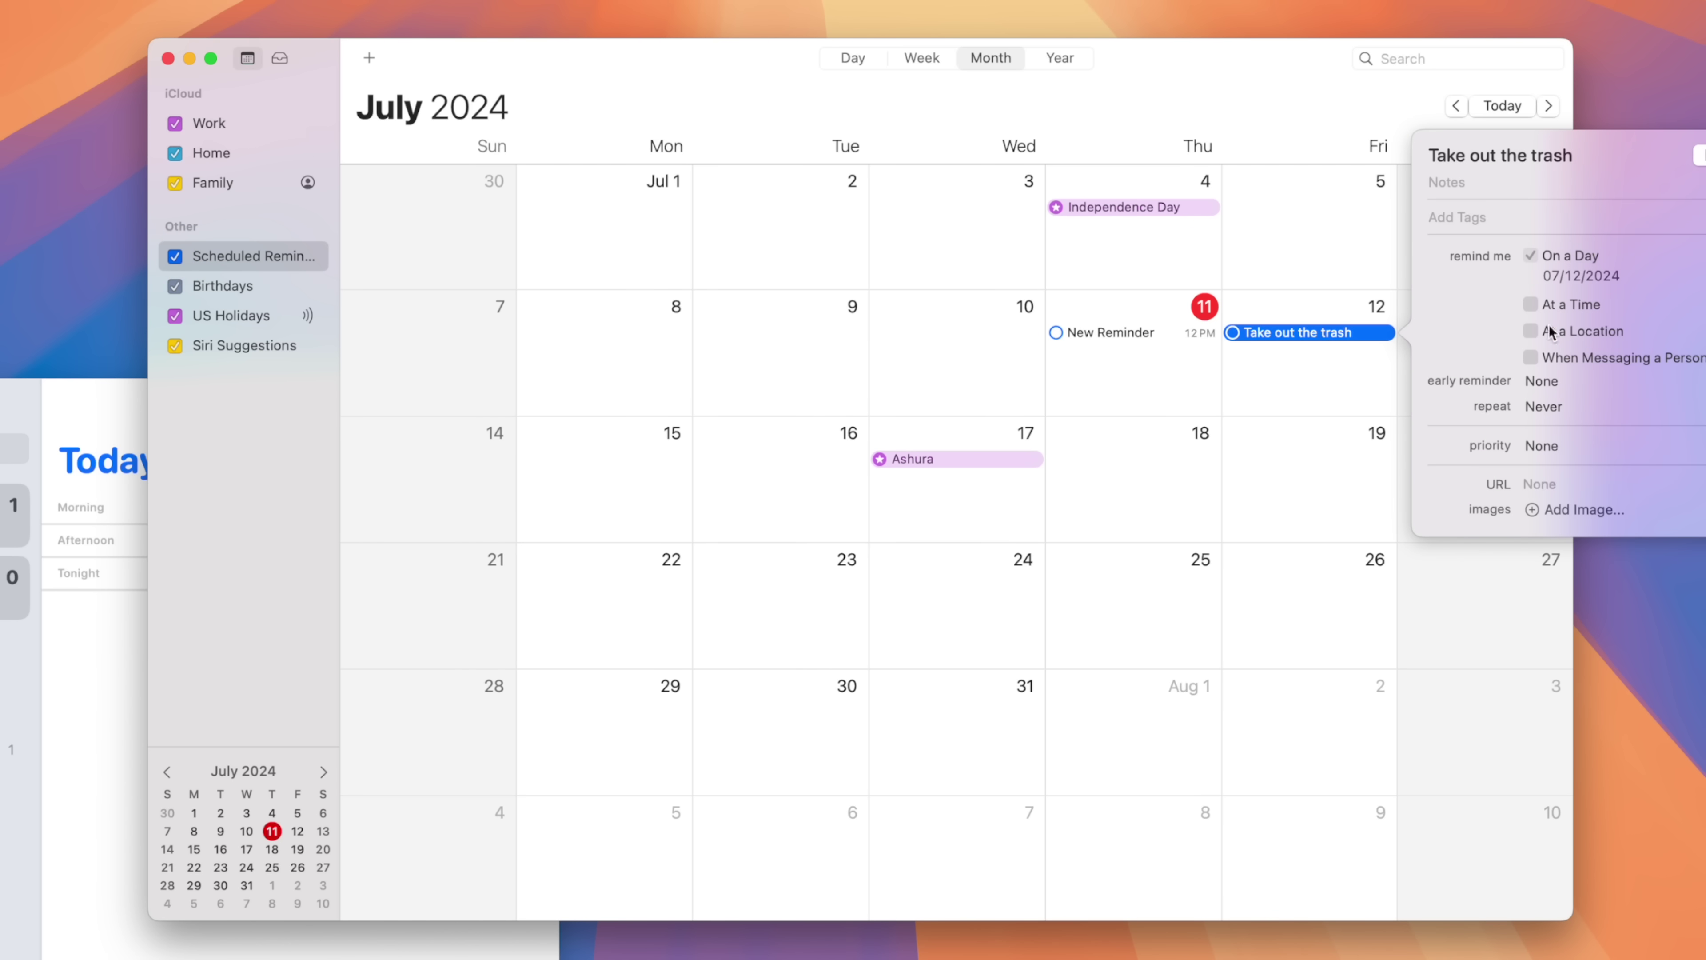
pyautogui.click(1313, 389)
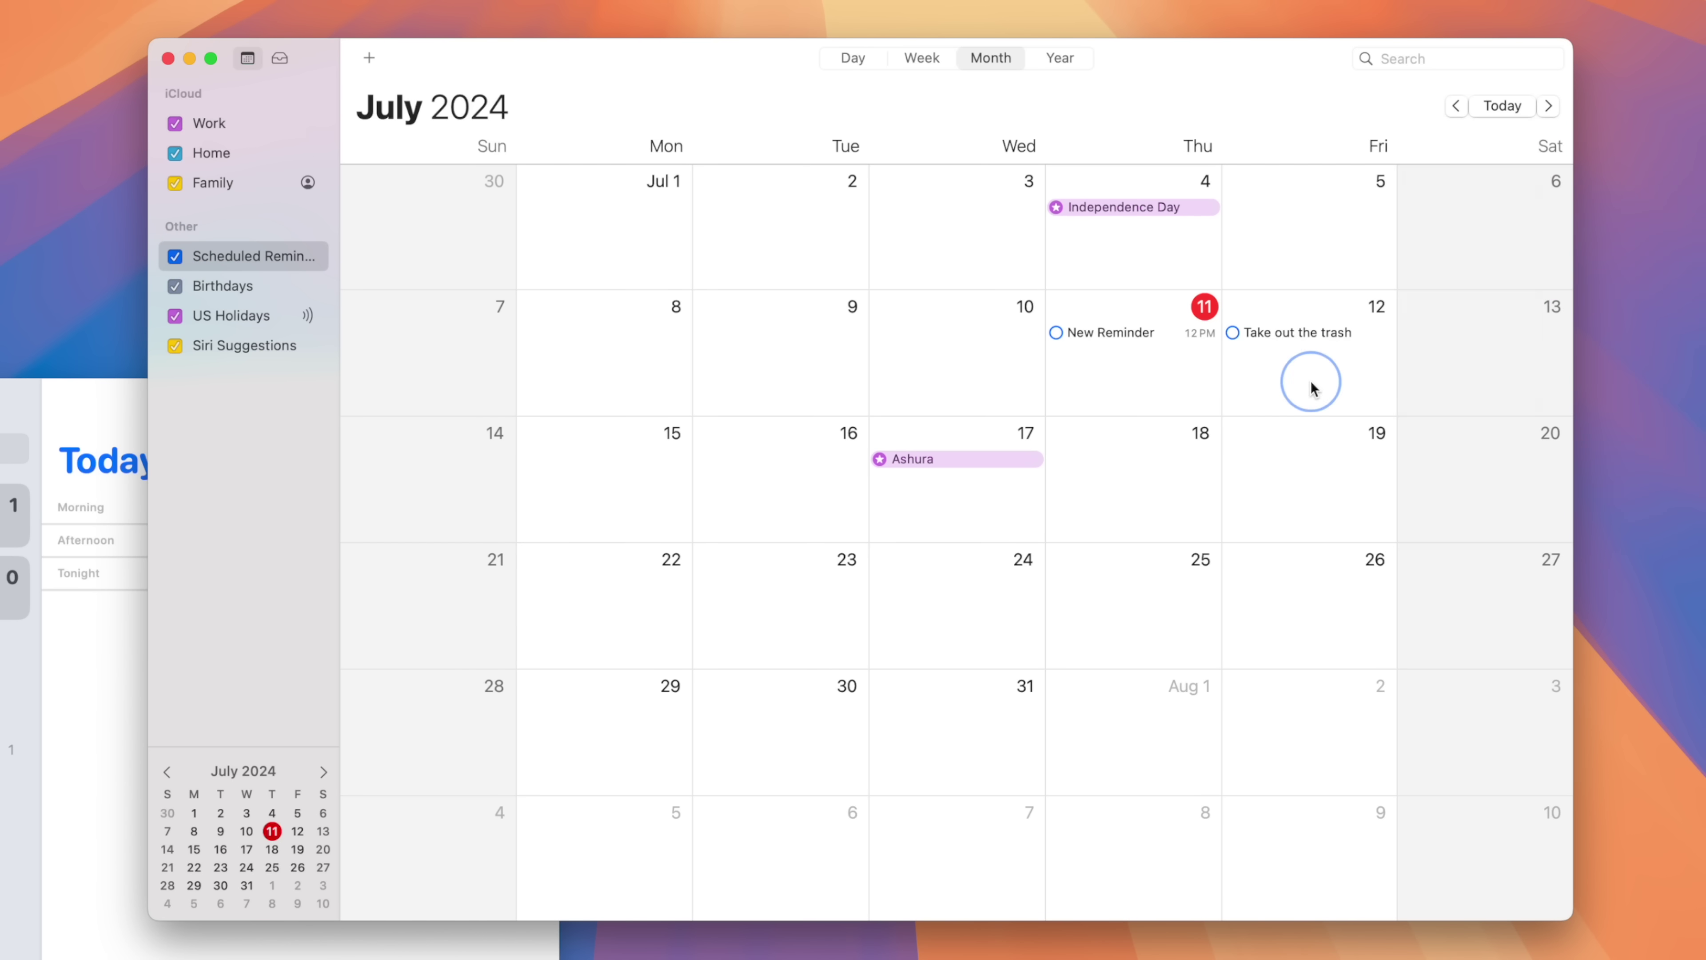